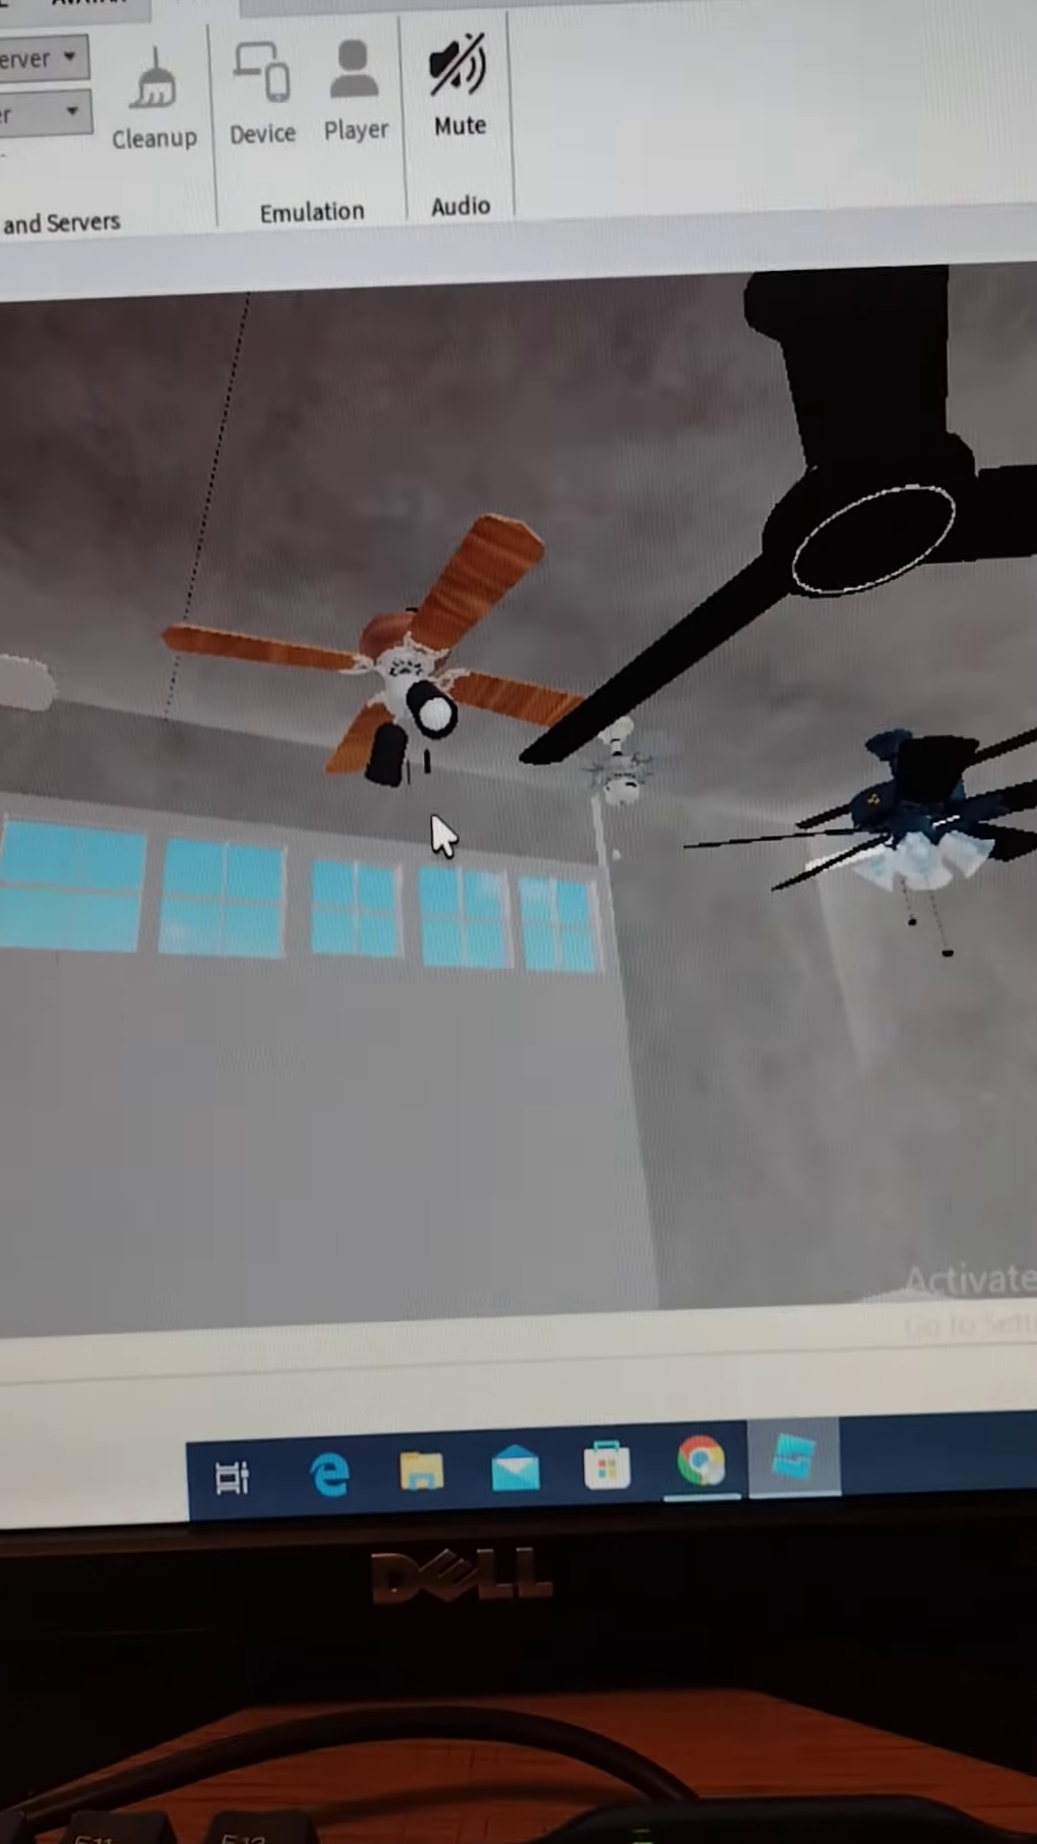
Look up and survey the orange, black-hub, wooden, white and gold-hub ceiling fans.
{"action": "right_click_drag", "start_coordinate": [434, 799], "coordinate": [430, 784]}
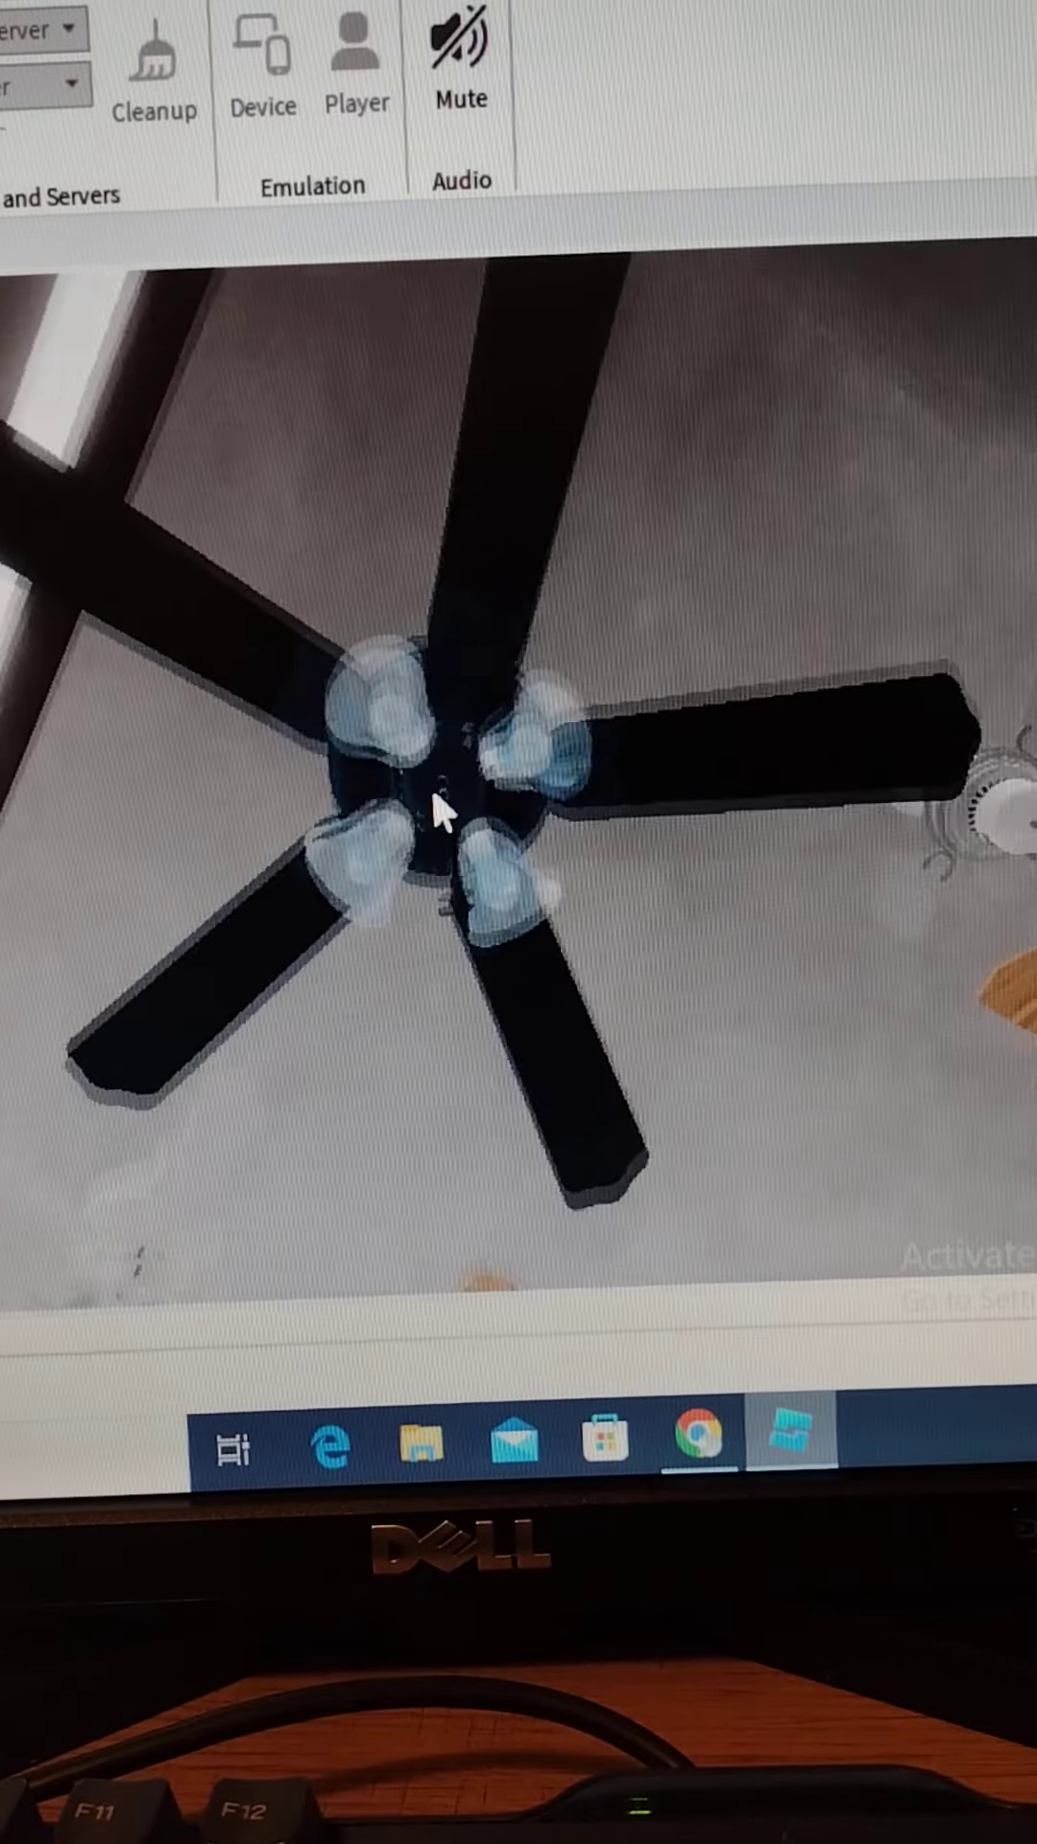
{"action": "right_click_drag", "start_coordinate": [430, 785], "coordinate": [430, 770]}
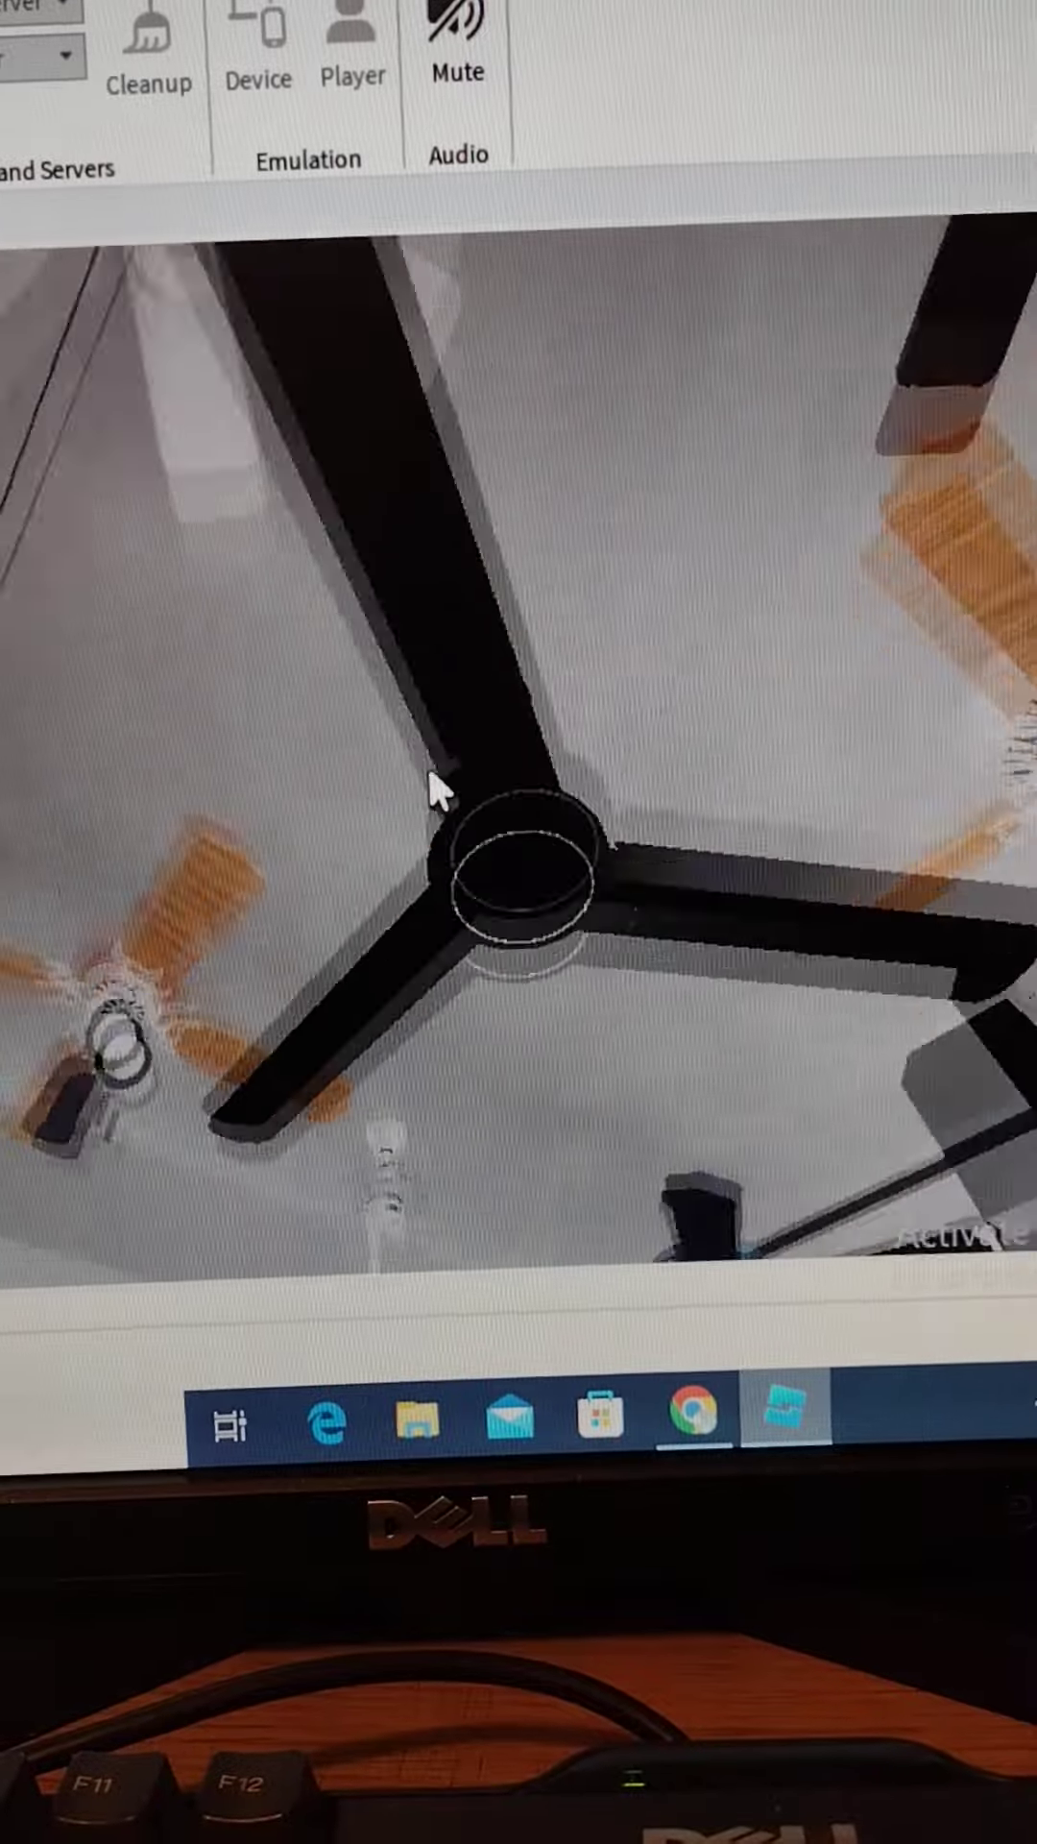
{"action": "right_click_drag", "start_coordinate": [430, 770], "coordinate": [429, 759]}
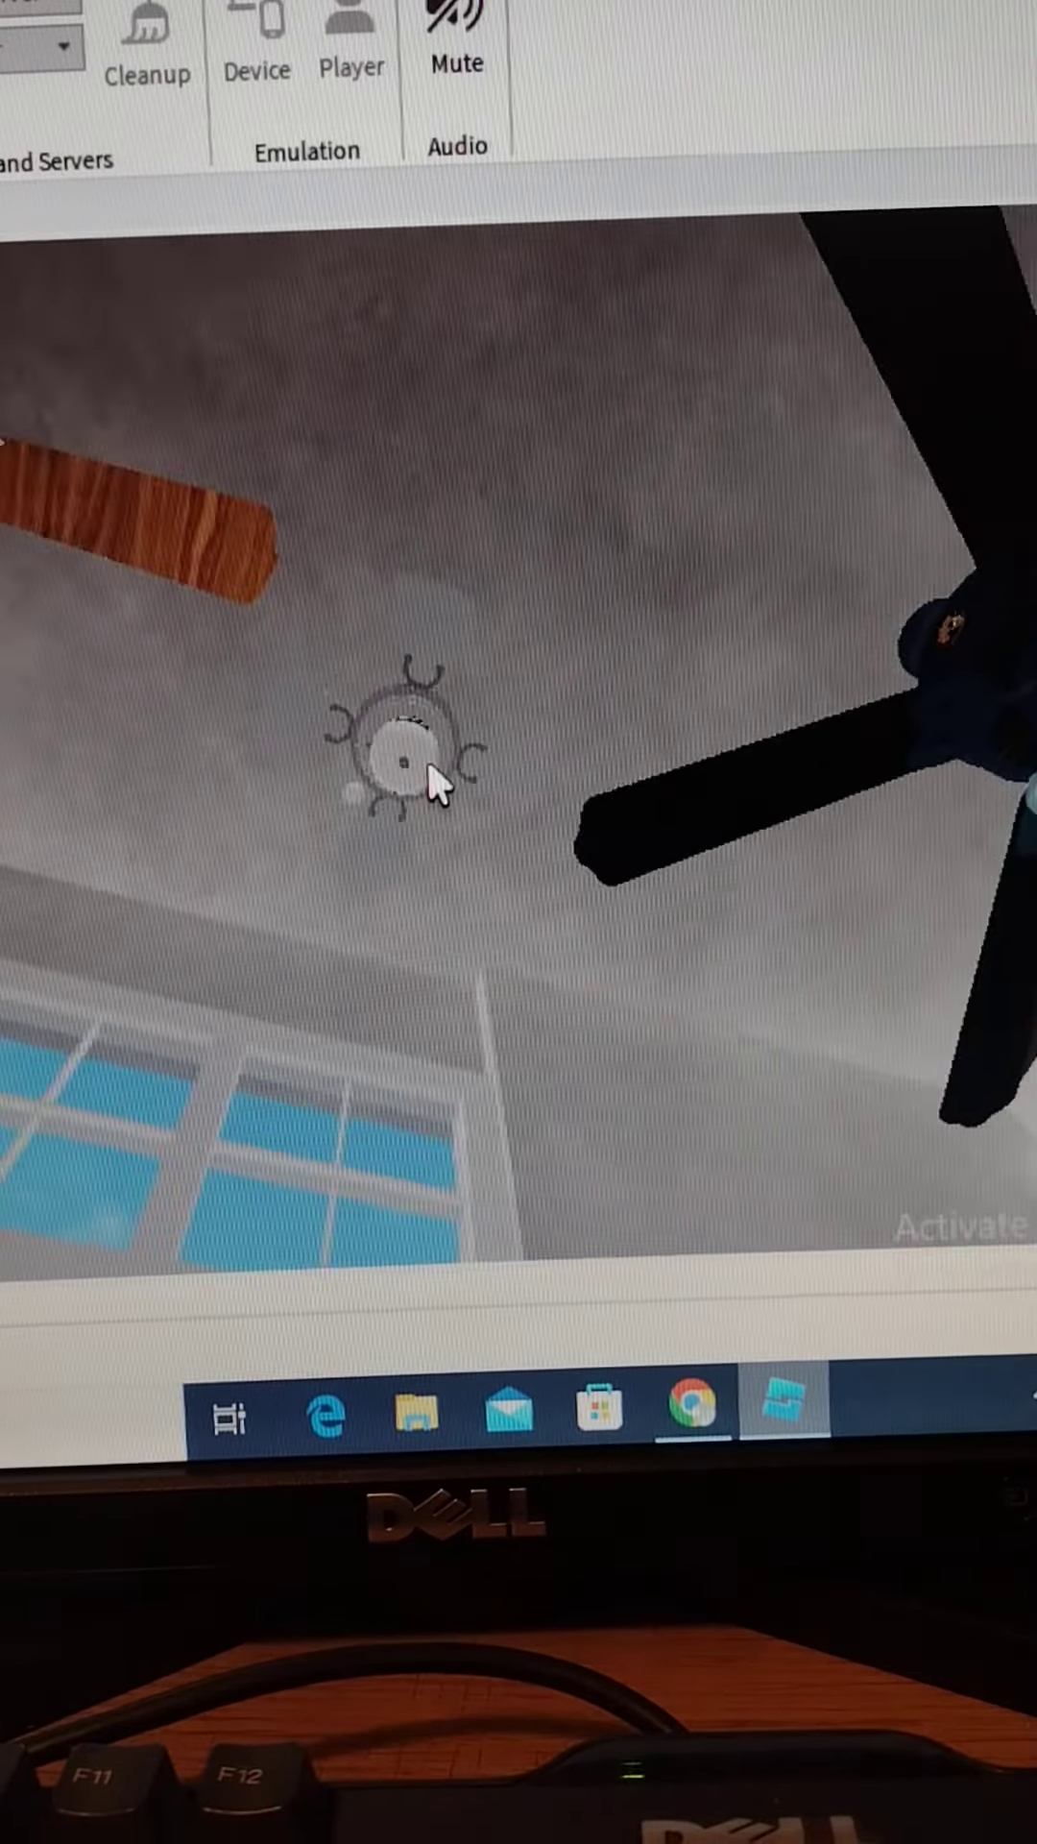
{"action": "right_click_drag", "start_coordinate": [429, 758], "coordinate": [426, 752]}
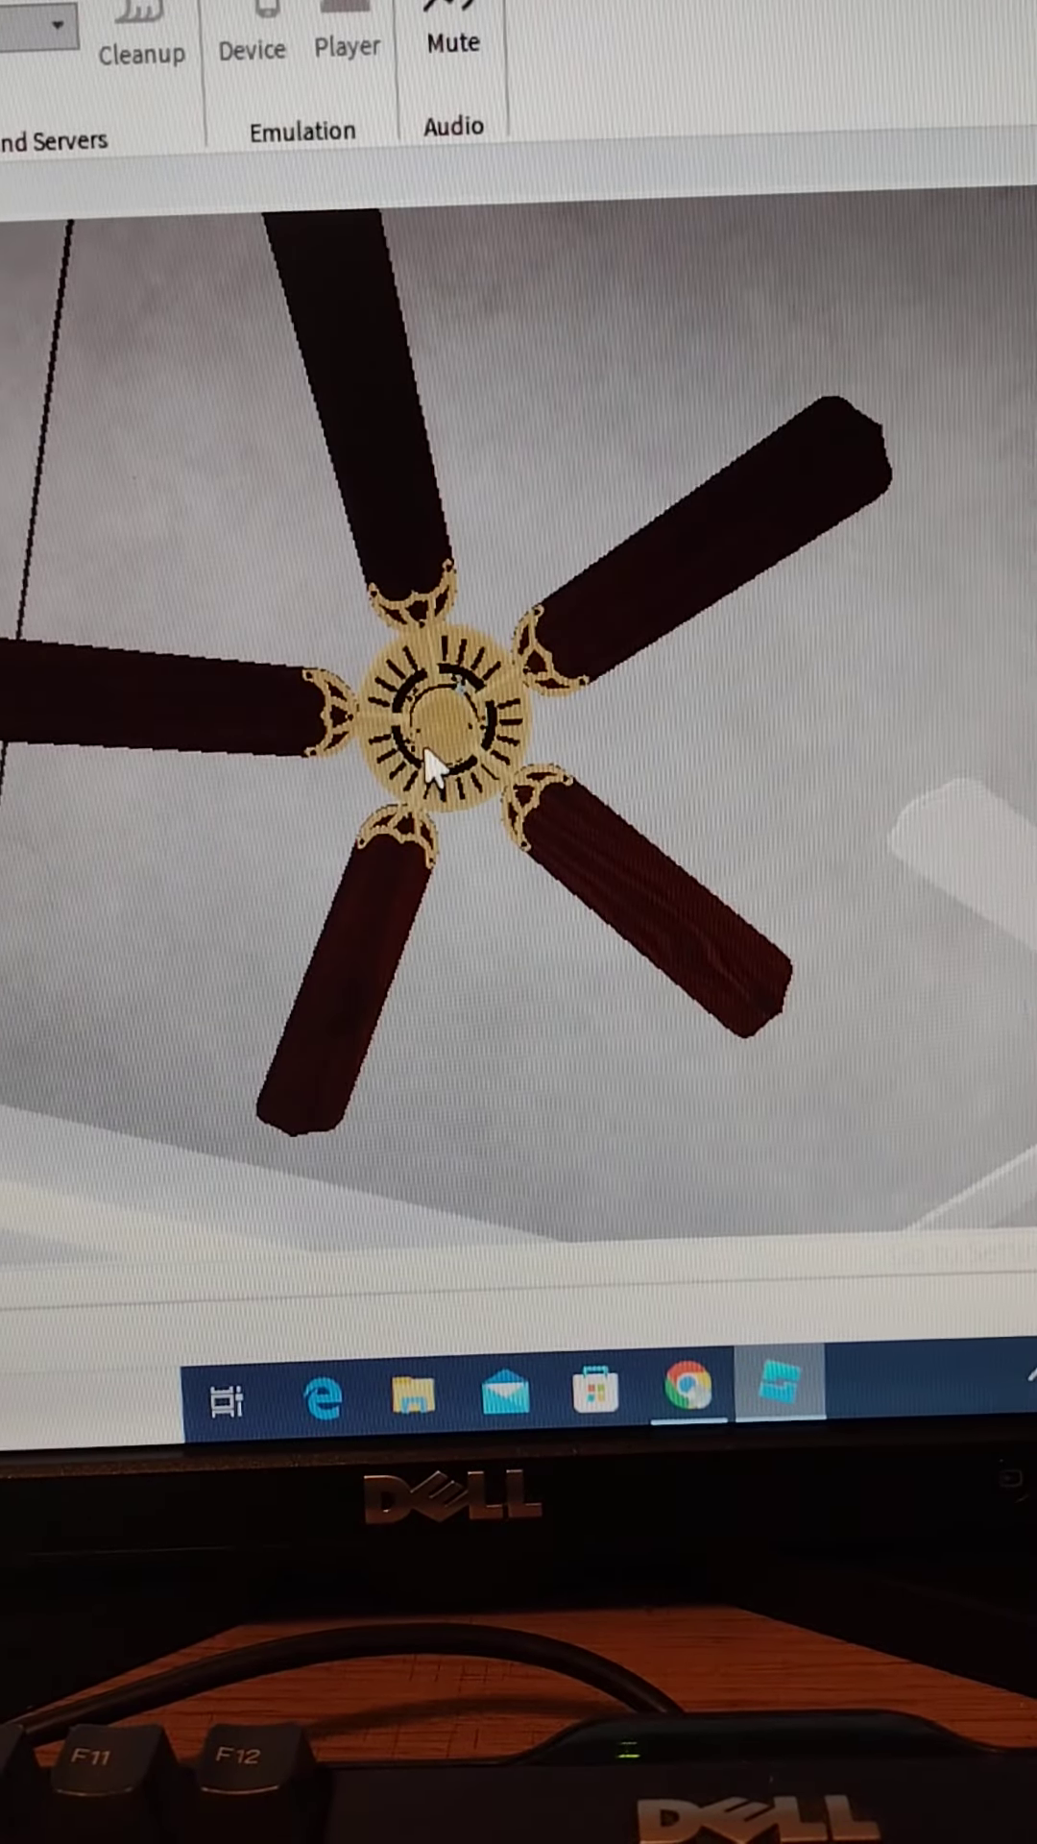
{"action": "right_click_drag", "start_coordinate": [424, 743], "coordinate": [423, 742]}
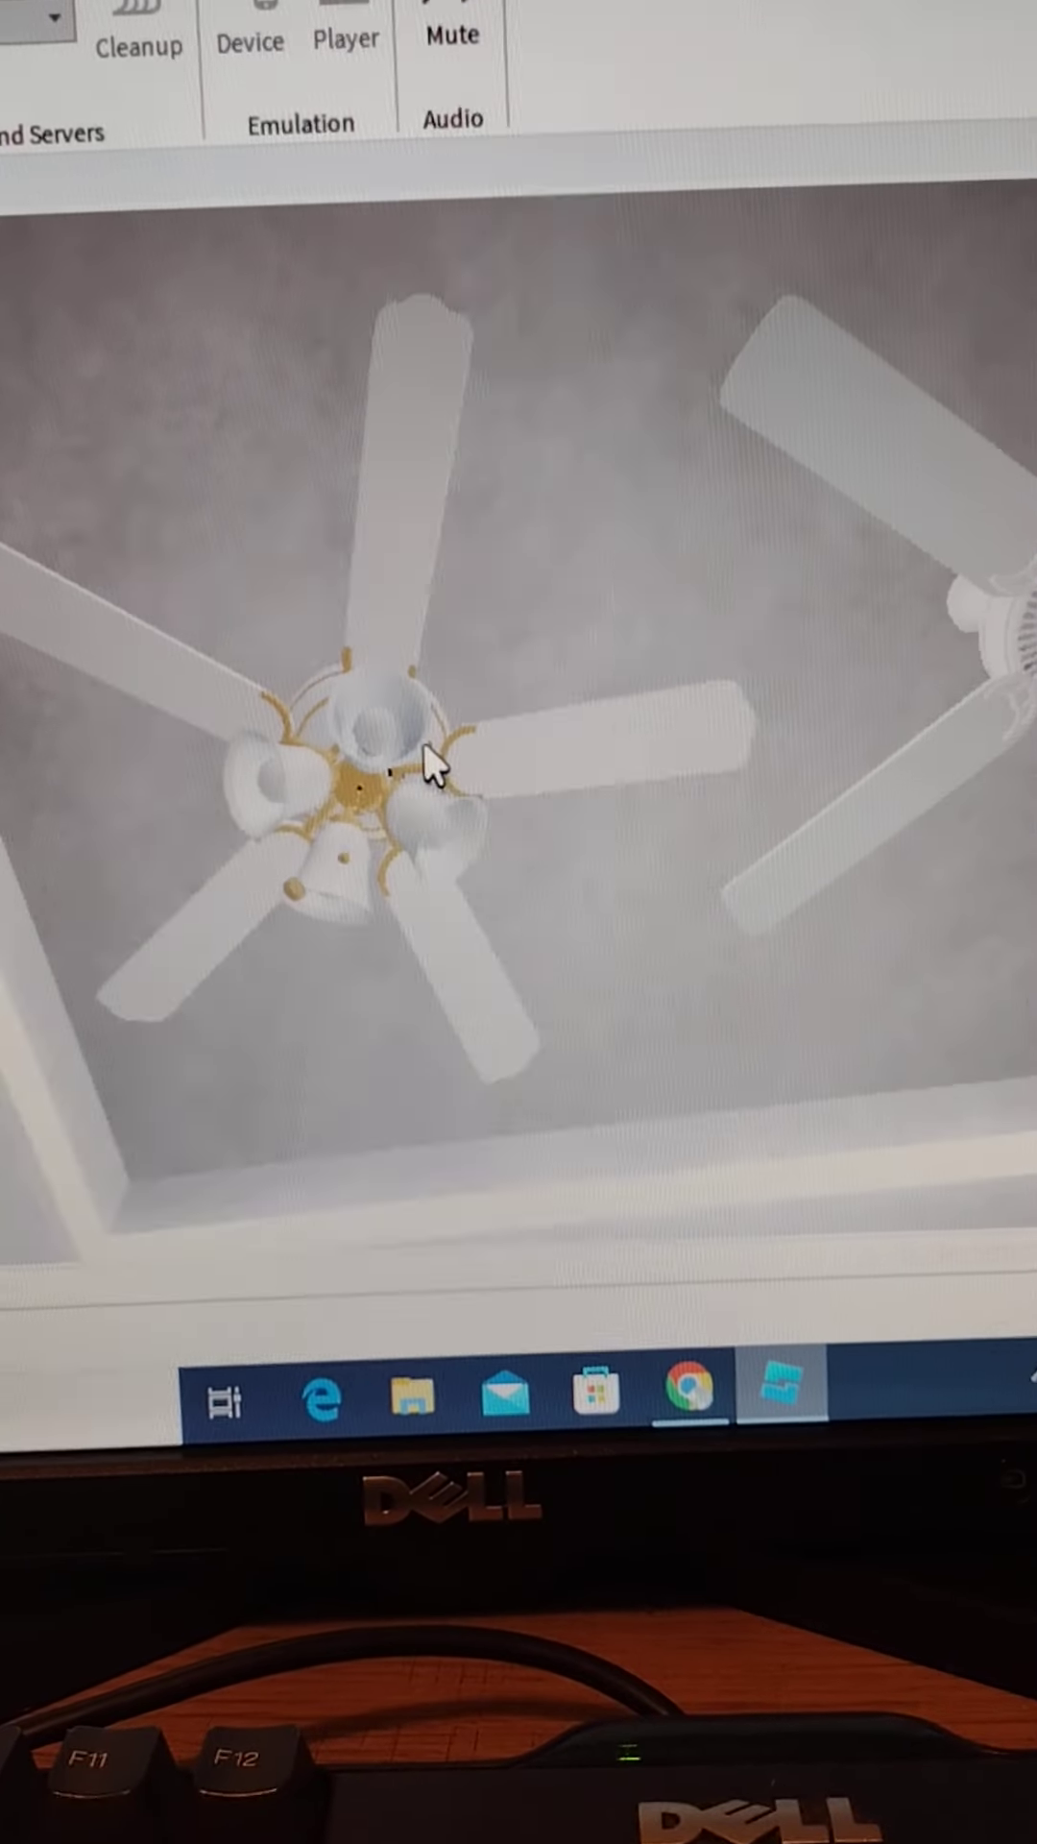
{"action": "right_click_drag", "start_coordinate": [423, 742], "coordinate": [423, 741]}
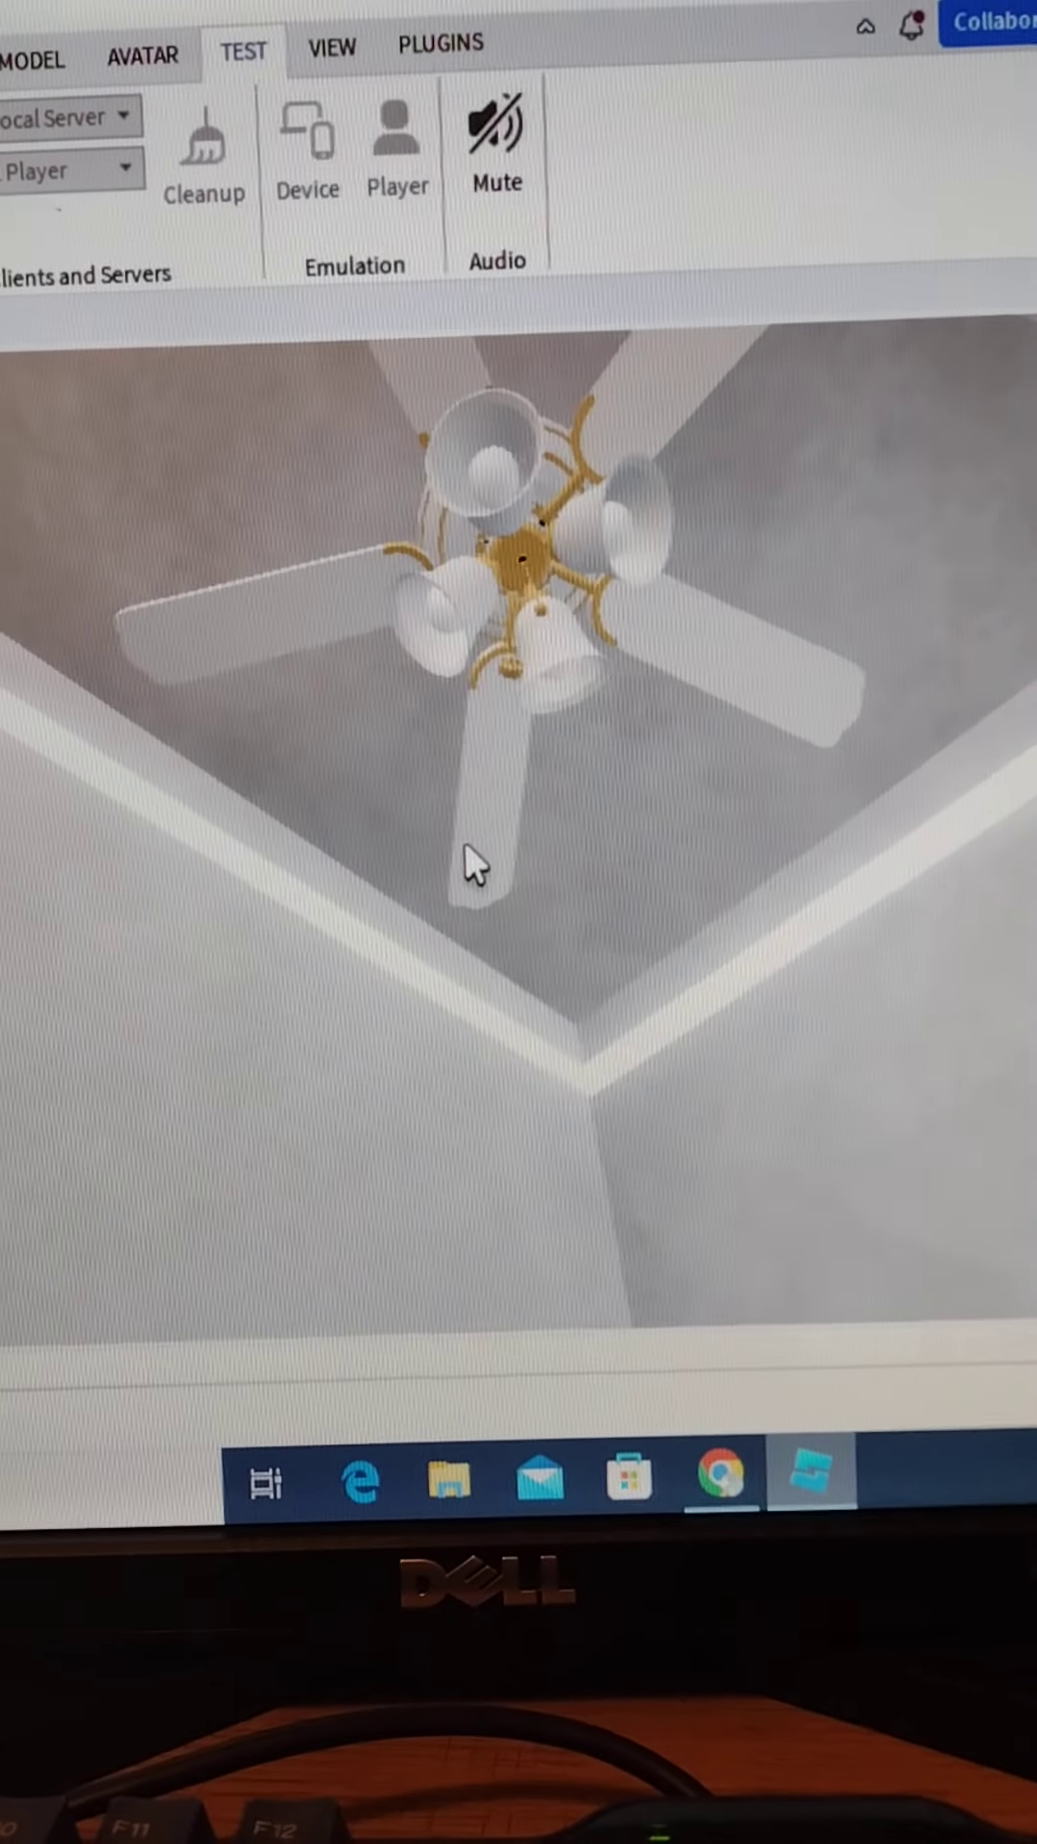
{"action": "right_click_drag", "start_coordinate": [464, 839], "coordinate": [464, 840]}
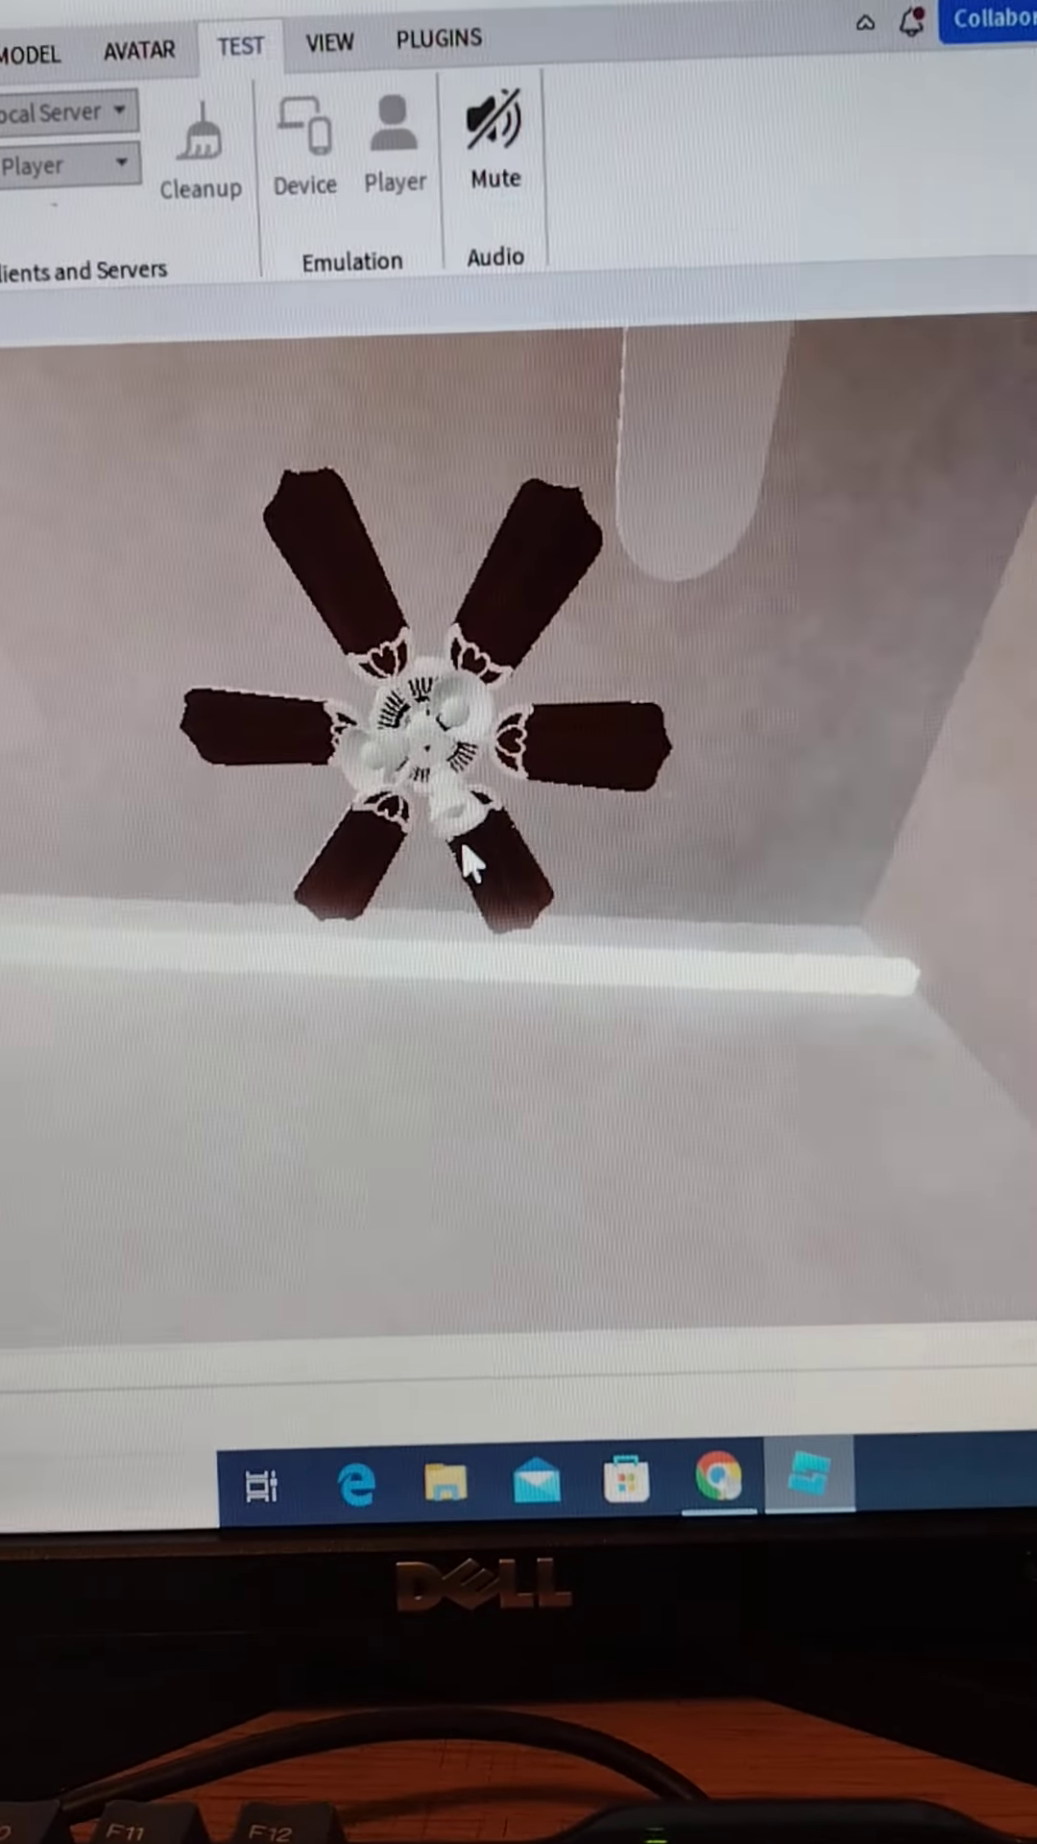
{"action": "right_click_drag", "start_coordinate": [463, 839], "coordinate": [463, 840]}
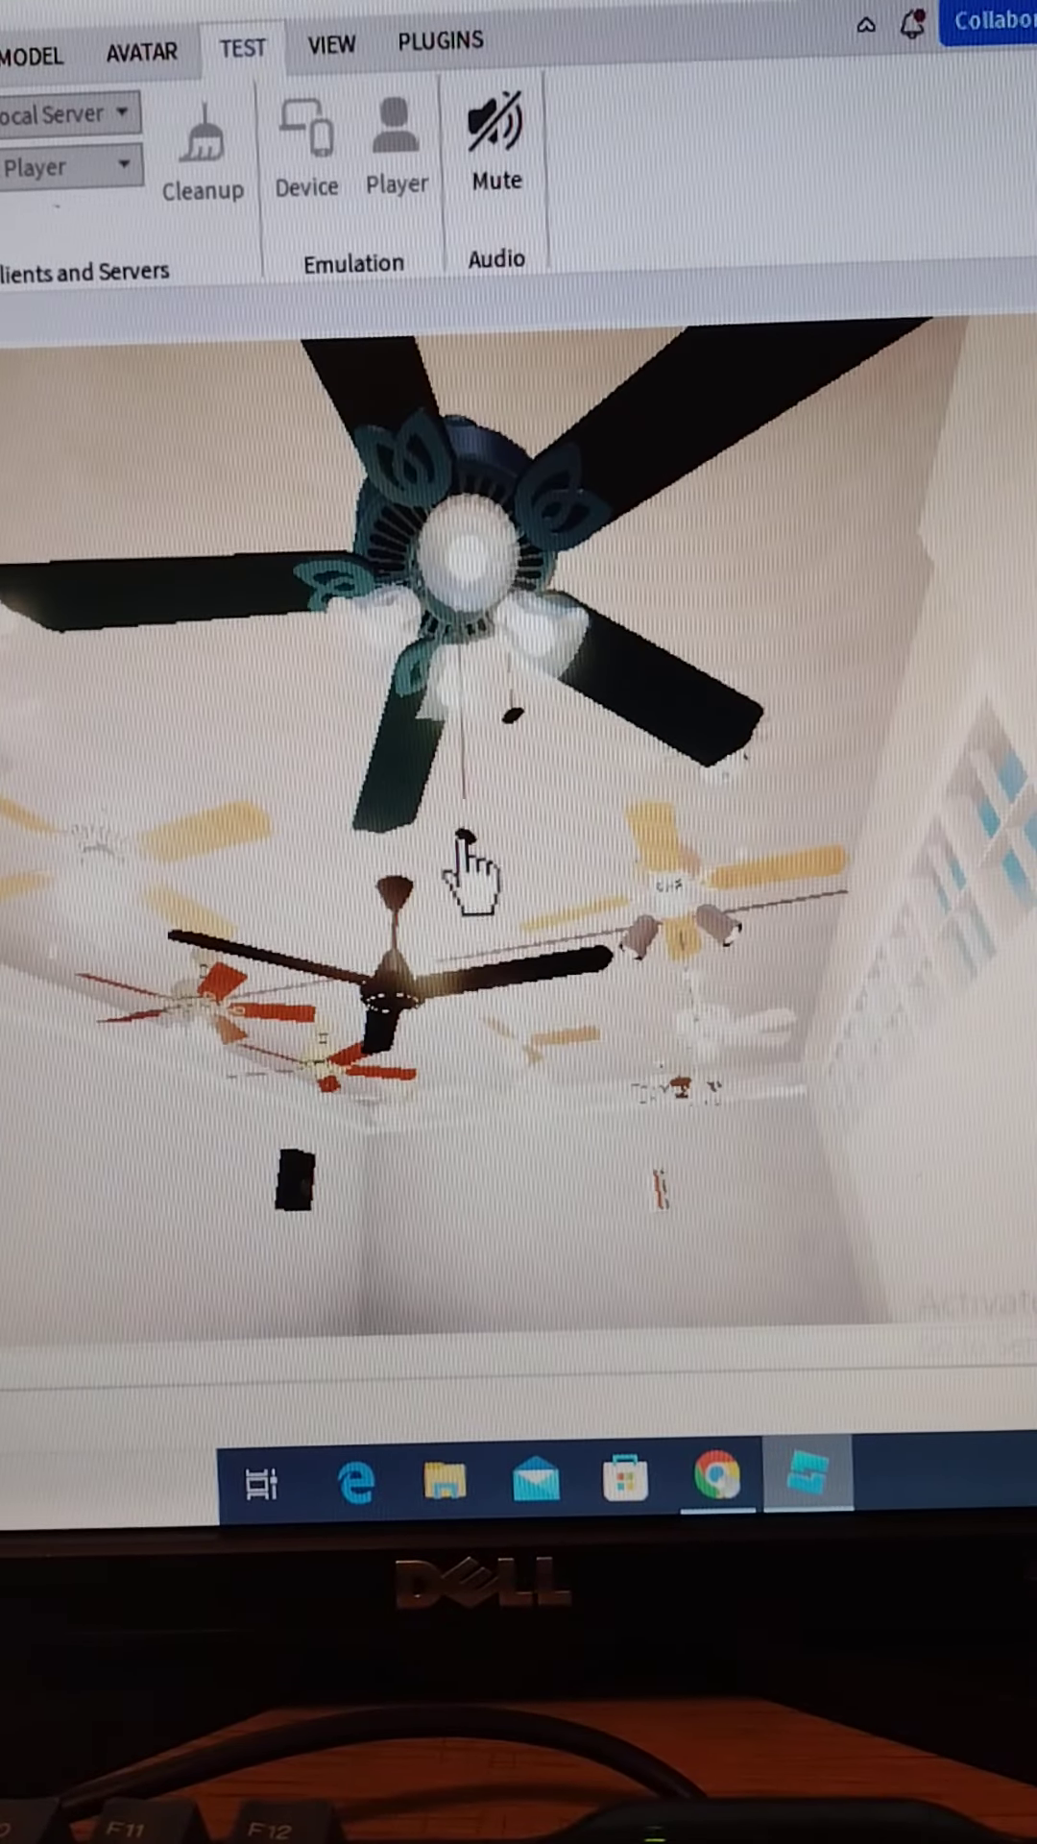
{"action": "scroll", "coordinate": [464, 862], "scroll_direction": "up", "scroll_amount": 2}
{"action": "scroll", "coordinate": [469, 861], "scroll_direction": "up", "scroll_amount": 3}
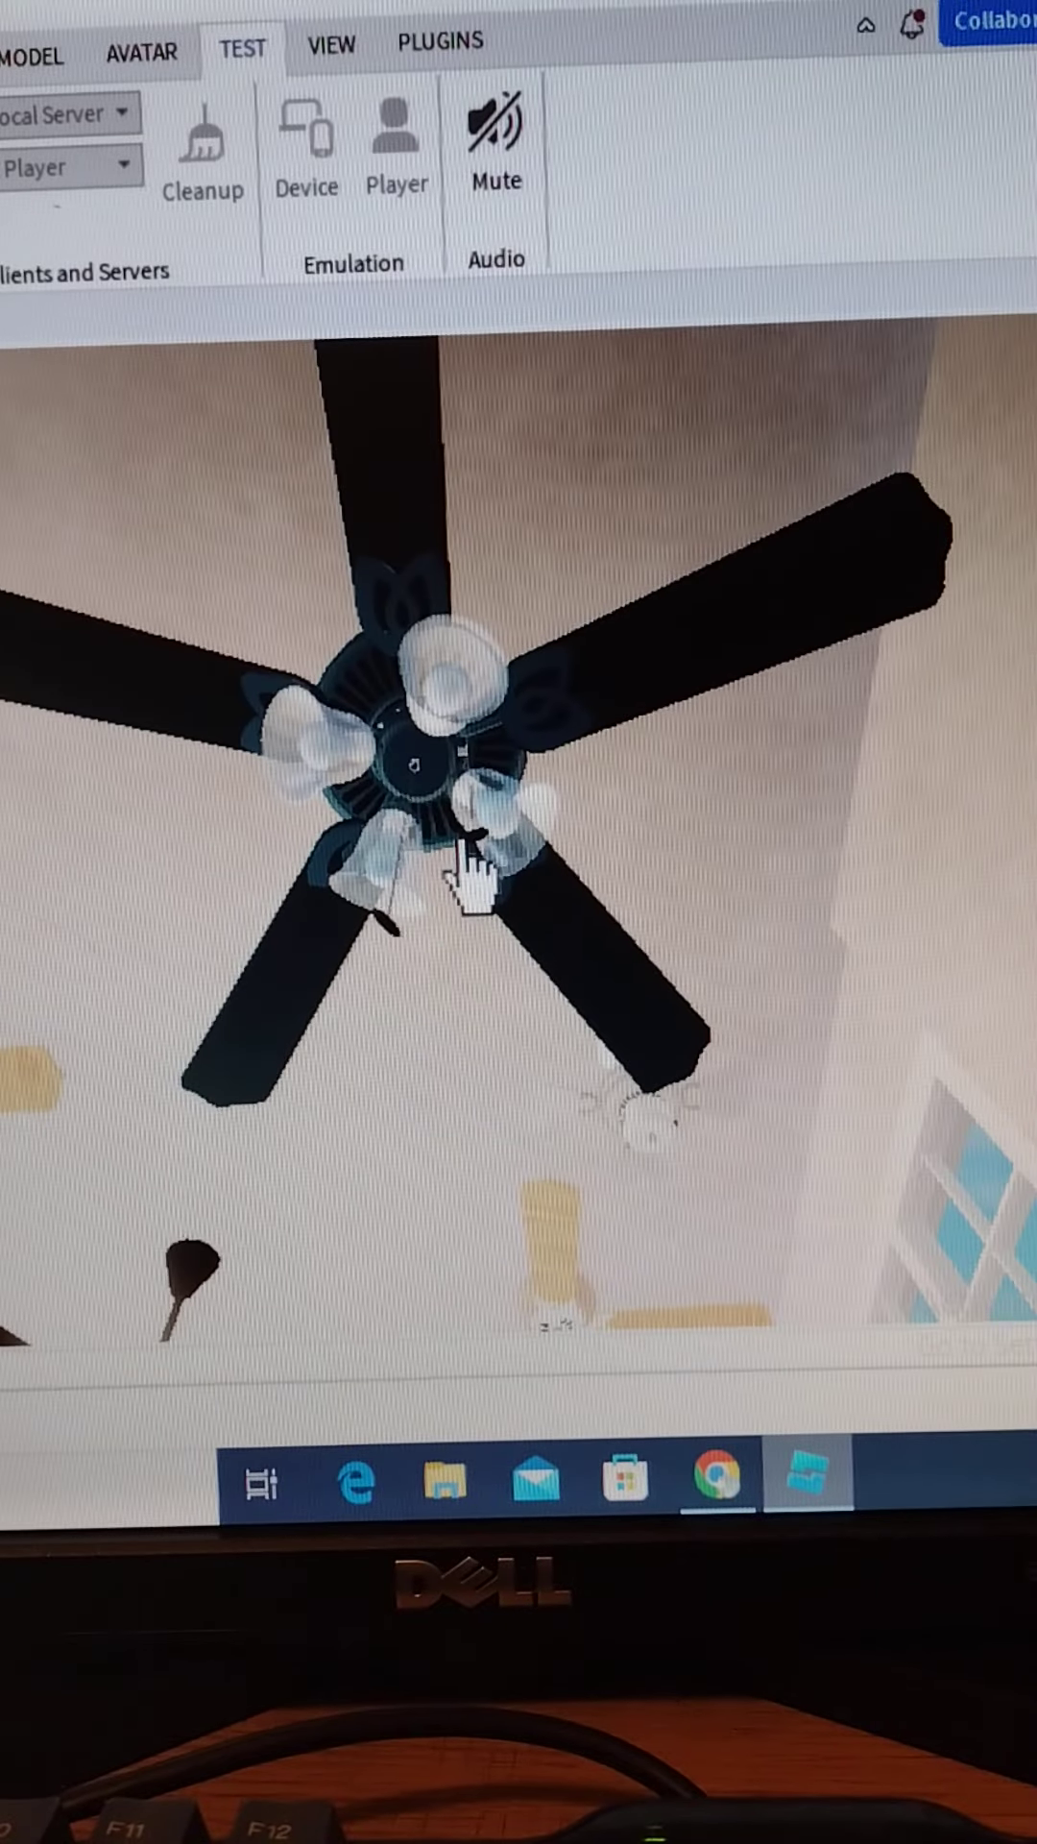
Sweep the view across the ceiling and switch the overhead fan on.
{"action": "right_click_drag", "start_coordinate": [468, 859], "coordinate": [472, 882]}
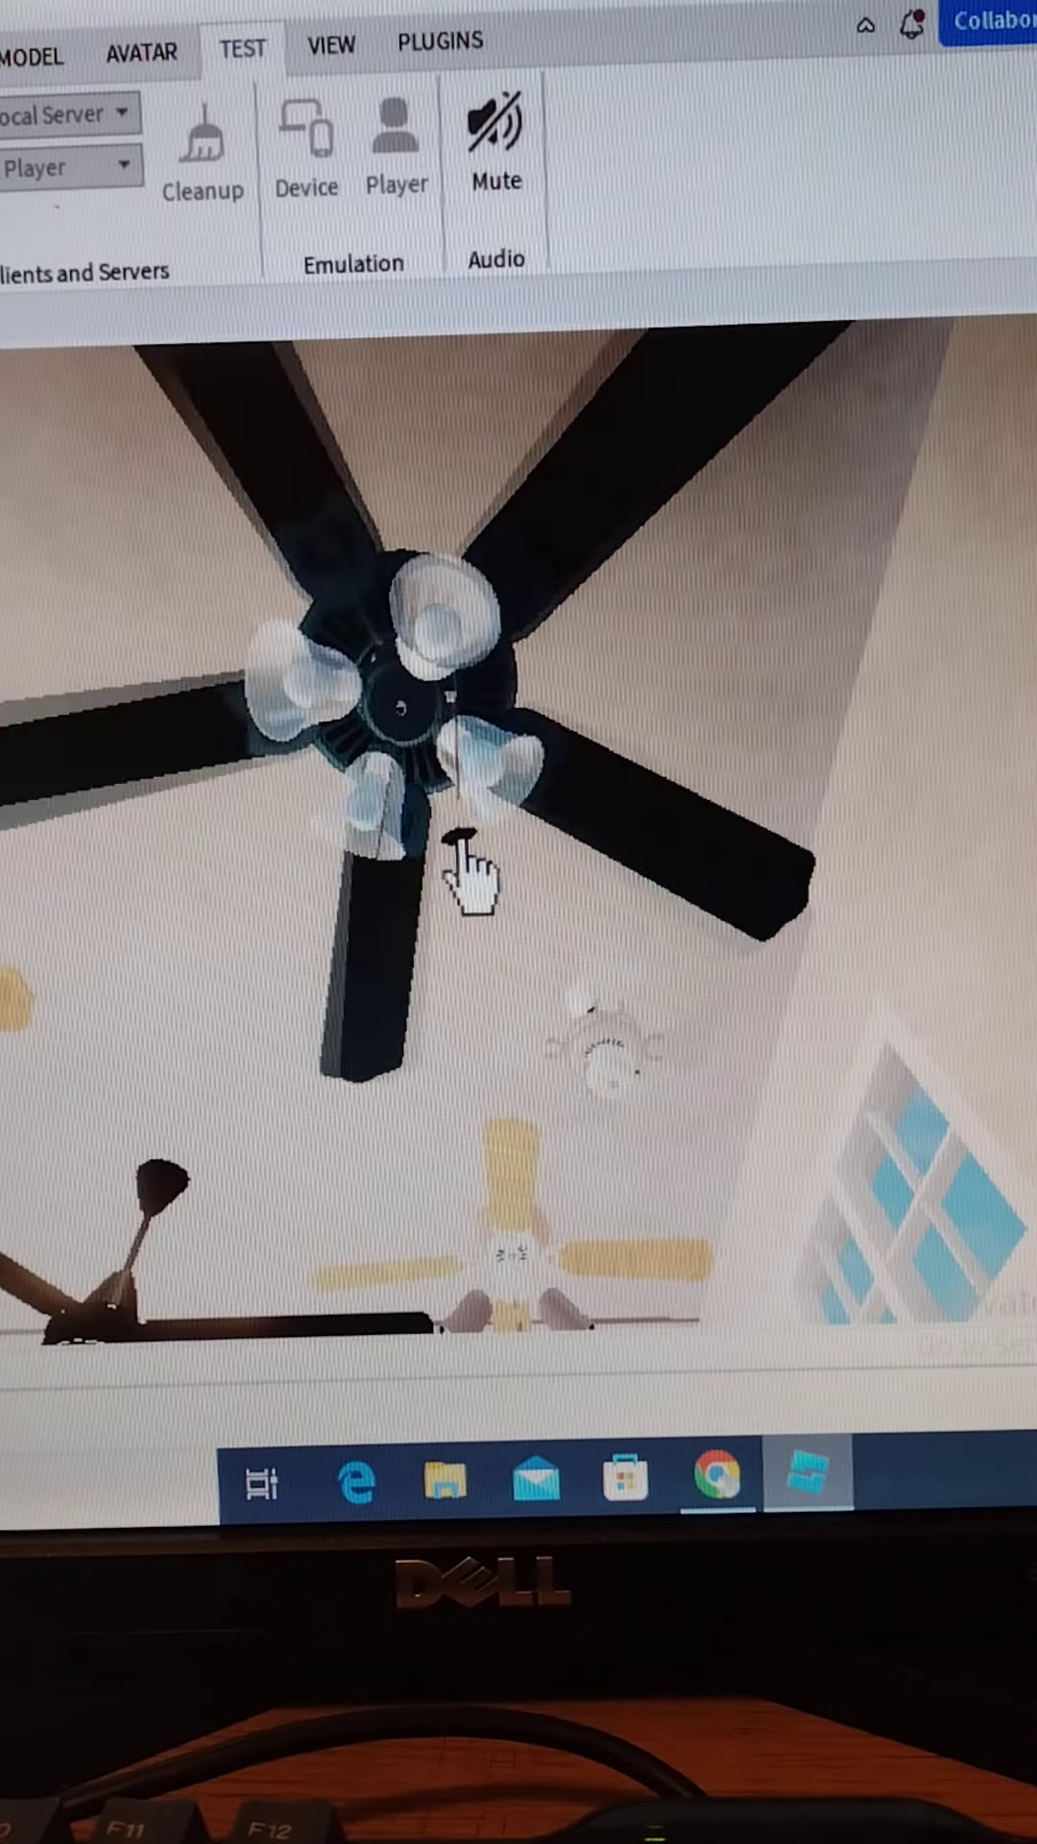
{"action": "mouse_move", "coordinate": [463, 861]}
{"action": "right_mouse_down"}
{"action": "mouse_move", "coordinate": [475, 871]}
{"action": "mouse_move", "coordinate": [464, 848]}
{"action": "right_mouse_up"}
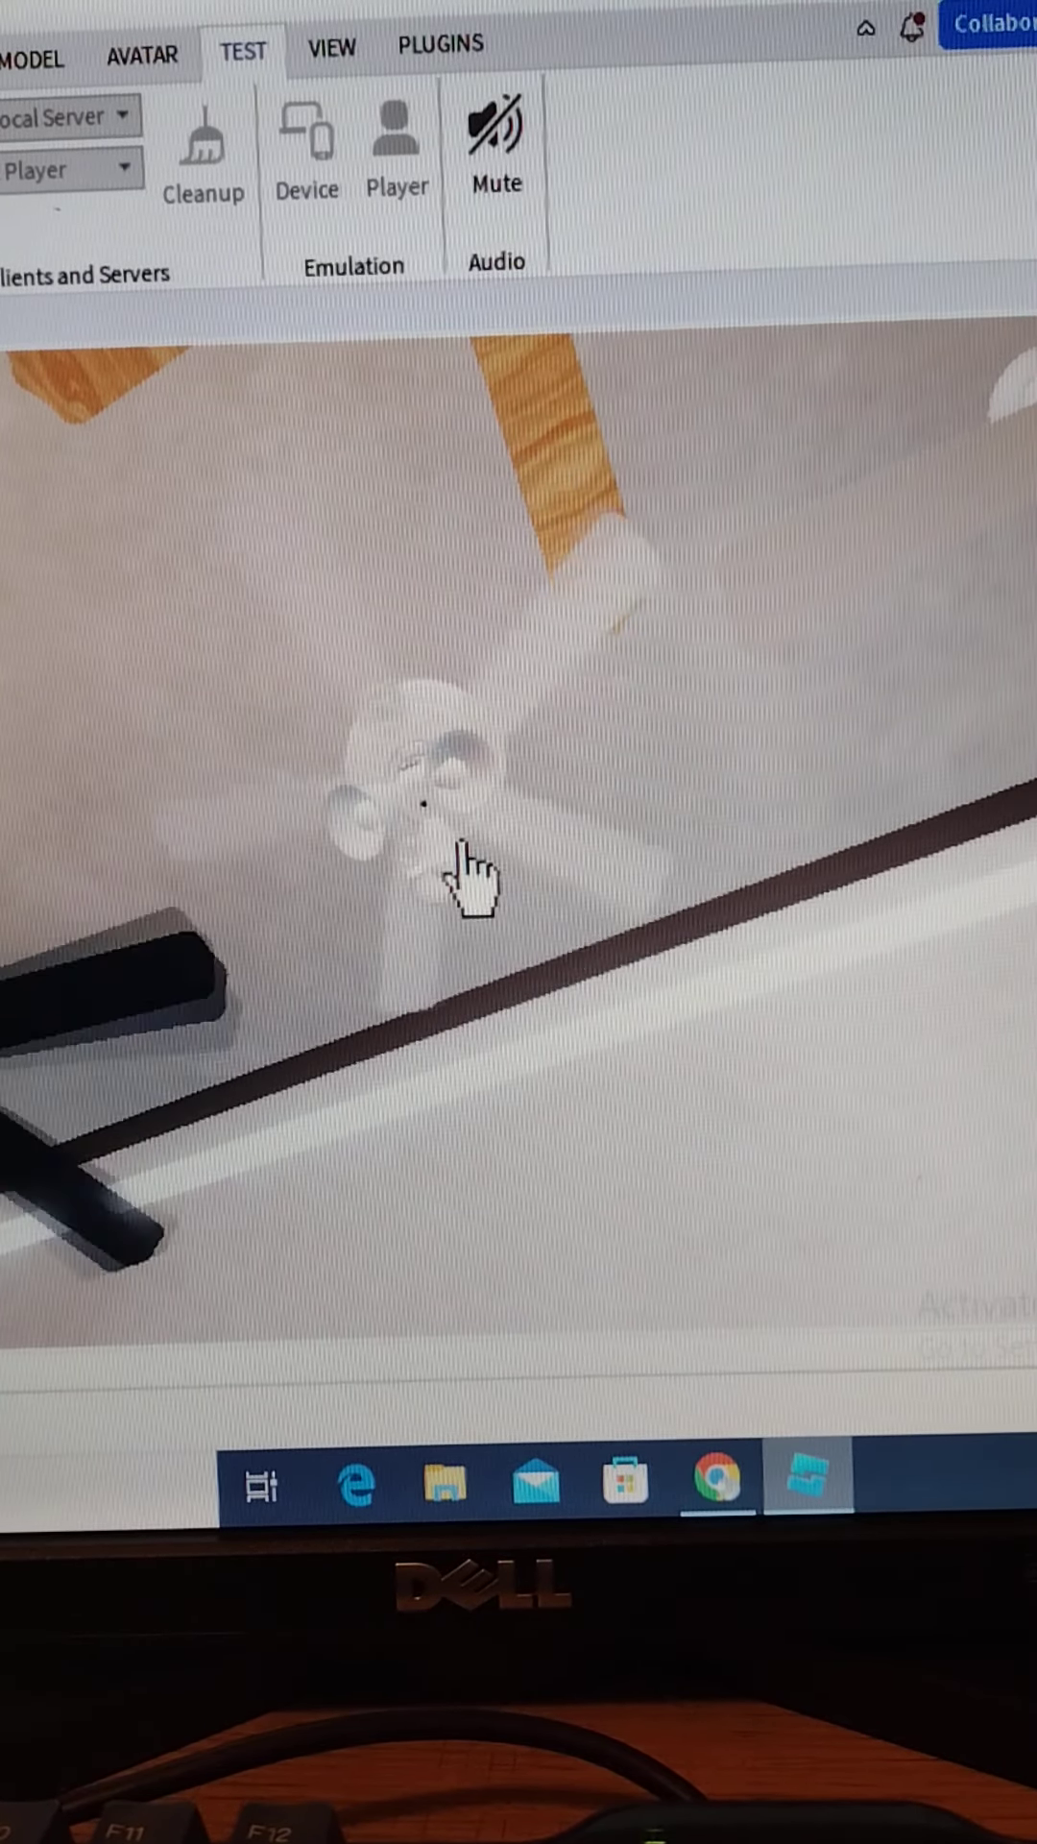
{"action": "right_click_drag", "start_coordinate": [469, 871], "coordinate": [469, 863]}
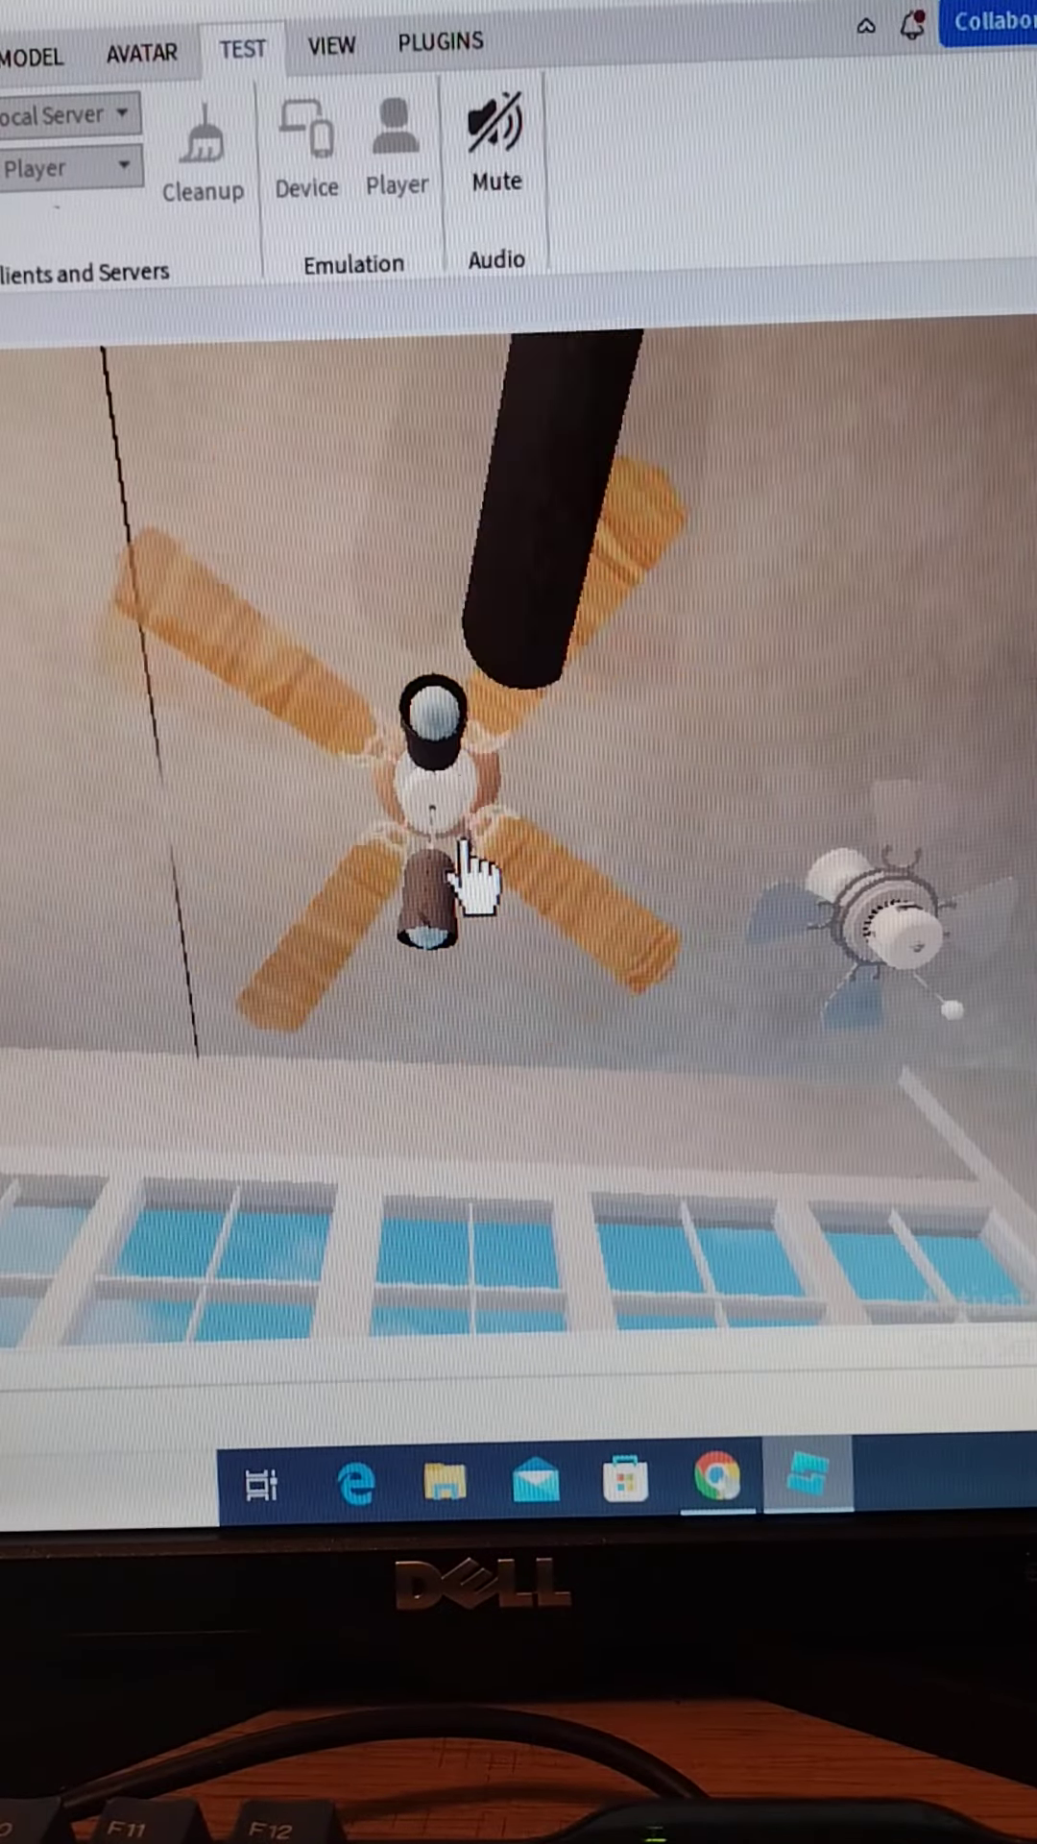
{"action": "mouse_move", "coordinate": [477, 872]}
{"action": "right_mouse_down"}
{"action": "mouse_move", "coordinate": [468, 851]}
{"action": "mouse_move", "coordinate": [476, 872]}
{"action": "right_mouse_up"}
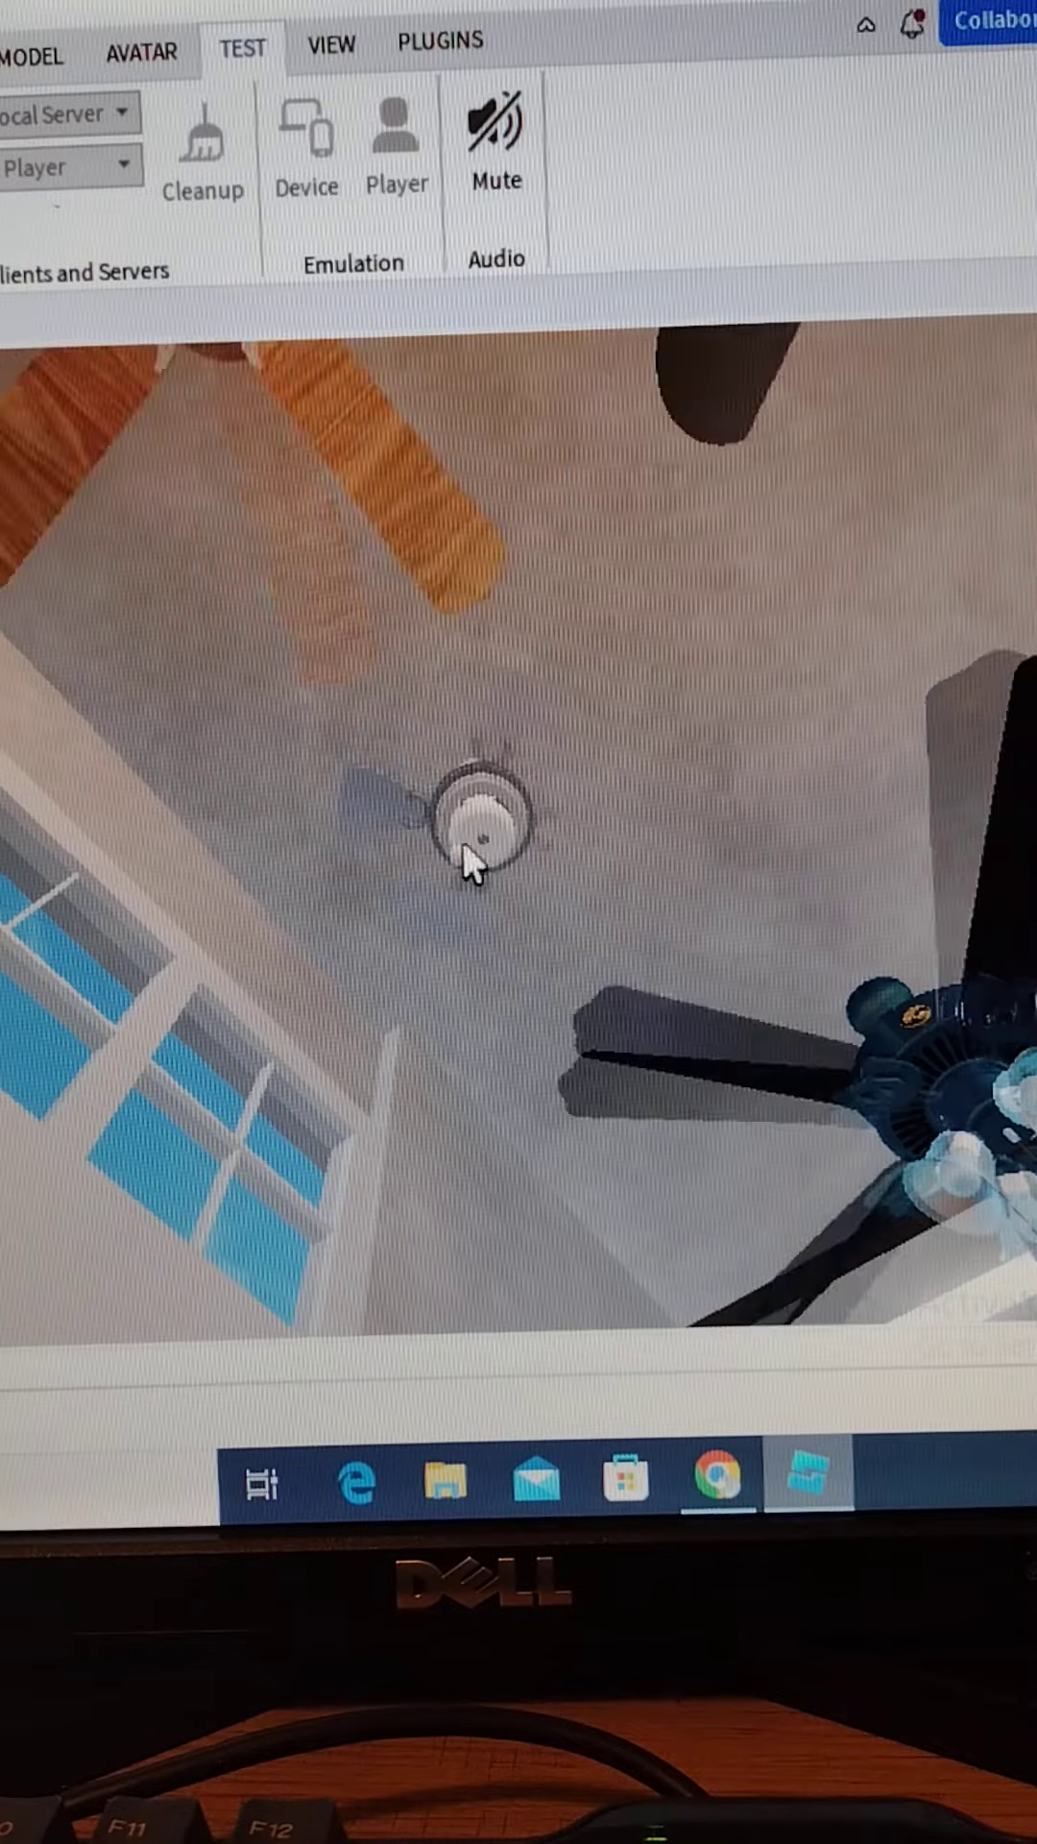
{"action": "mouse_move", "coordinate": [476, 864]}
{"action": "right_mouse_down"}
{"action": "mouse_move", "coordinate": [462, 848]}
{"action": "mouse_move", "coordinate": [472, 872]}
{"action": "right_mouse_up"}
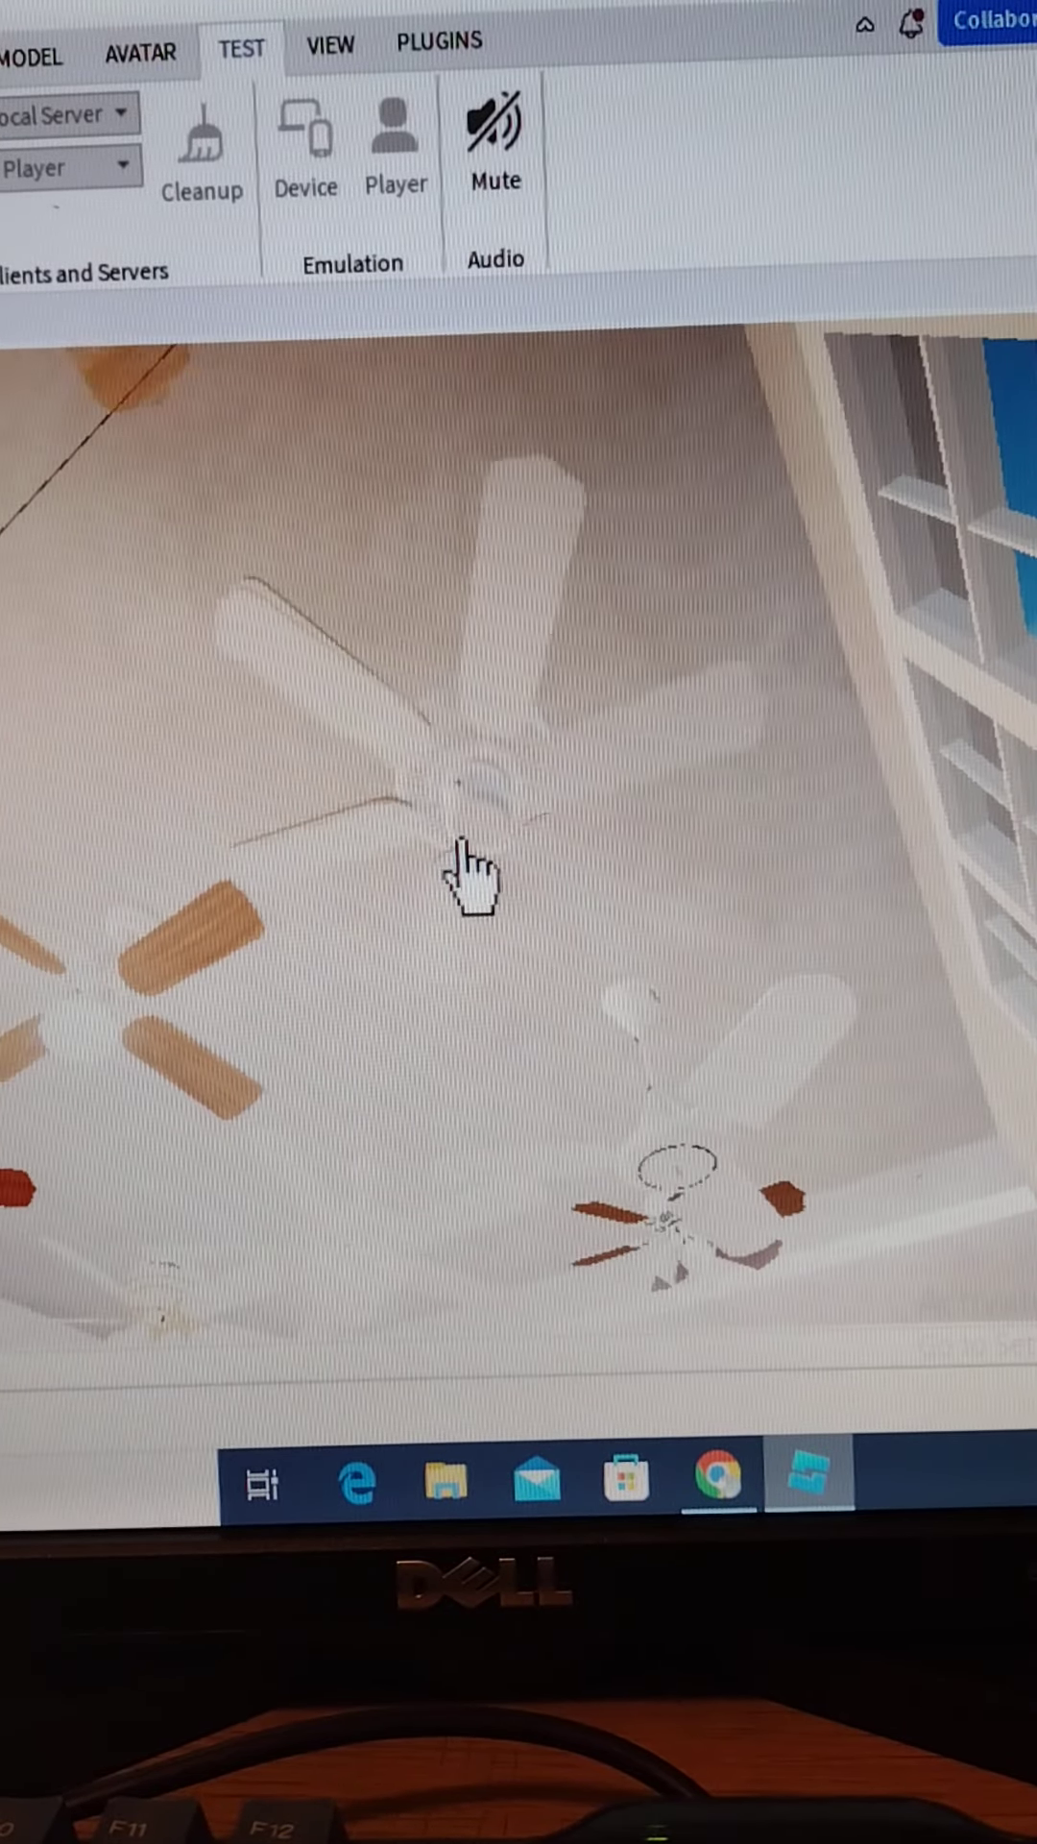
{"action": "mouse_move", "coordinate": [476, 865]}
{"action": "right_mouse_down"}
{"action": "mouse_move", "coordinate": [461, 865]}
{"action": "mouse_move", "coordinate": [470, 865]}
{"action": "right_mouse_up"}
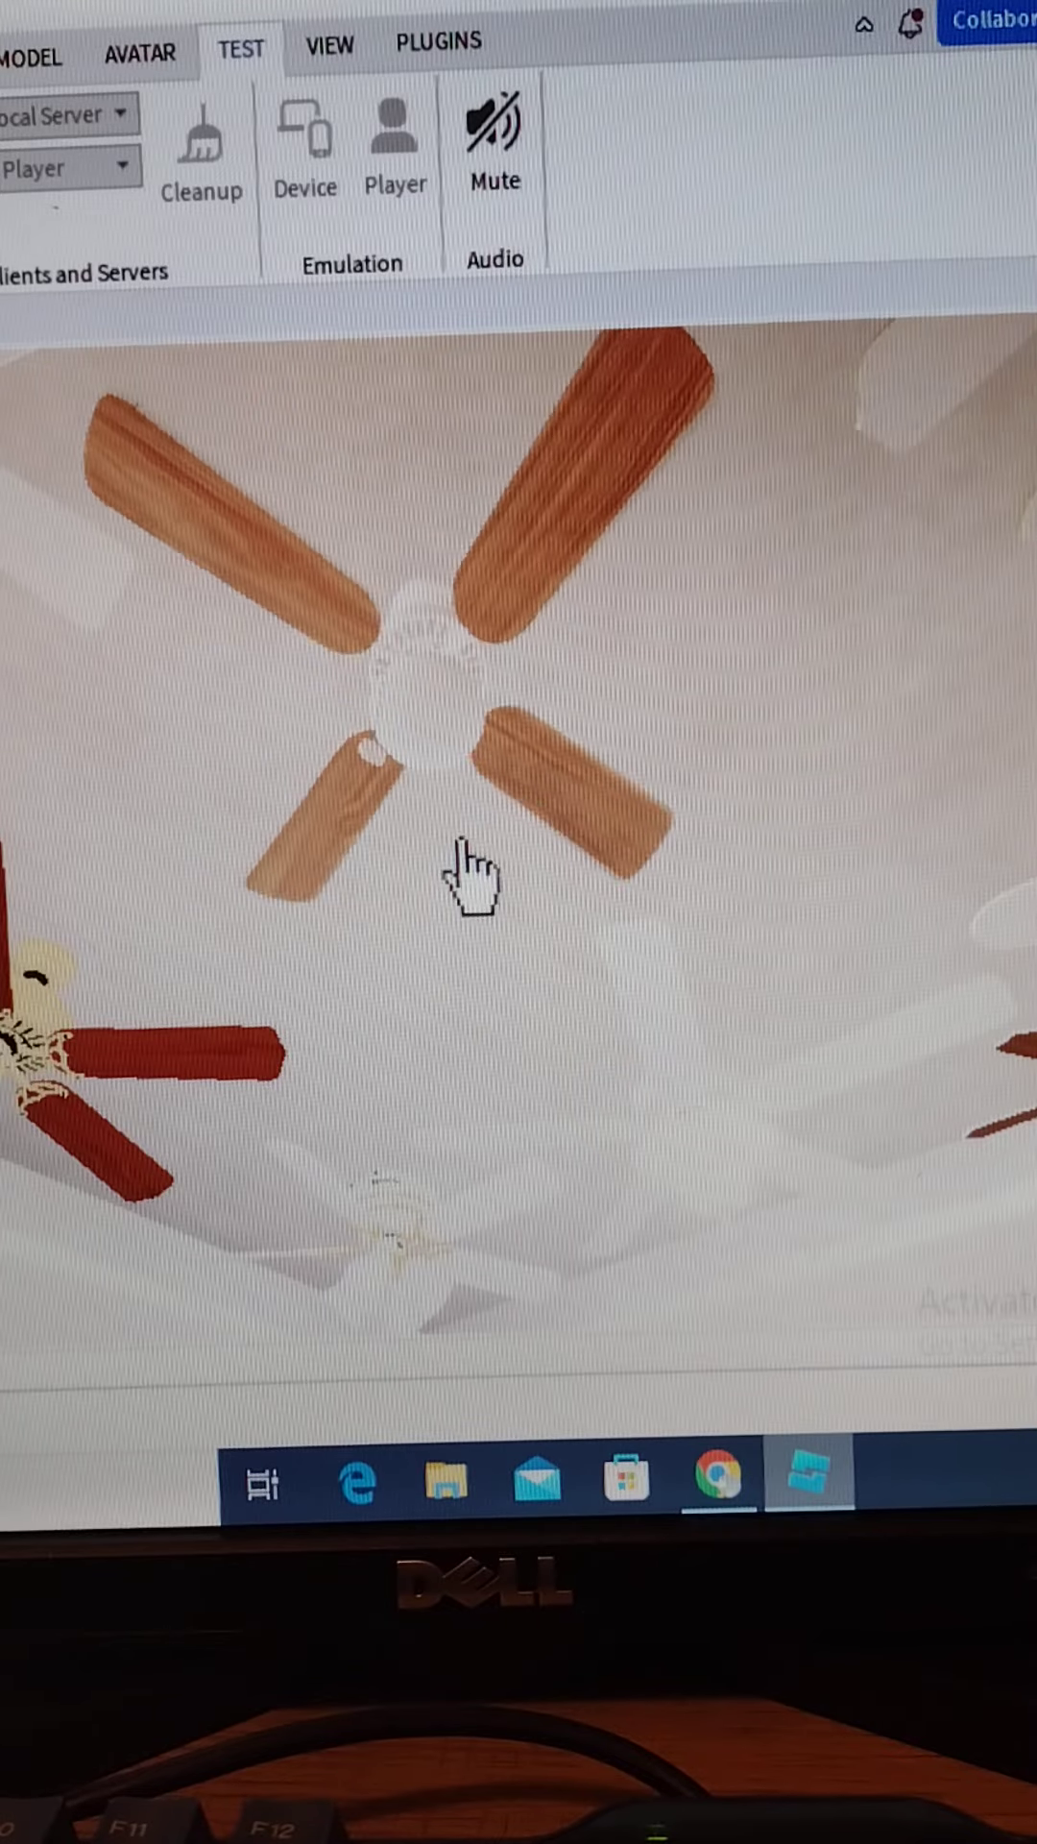
{"action": "mouse_move", "coordinate": [467, 865]}
{"action": "right_mouse_down"}
{"action": "mouse_move", "coordinate": [466, 856]}
{"action": "mouse_move", "coordinate": [469, 865]}
{"action": "right_mouse_up"}
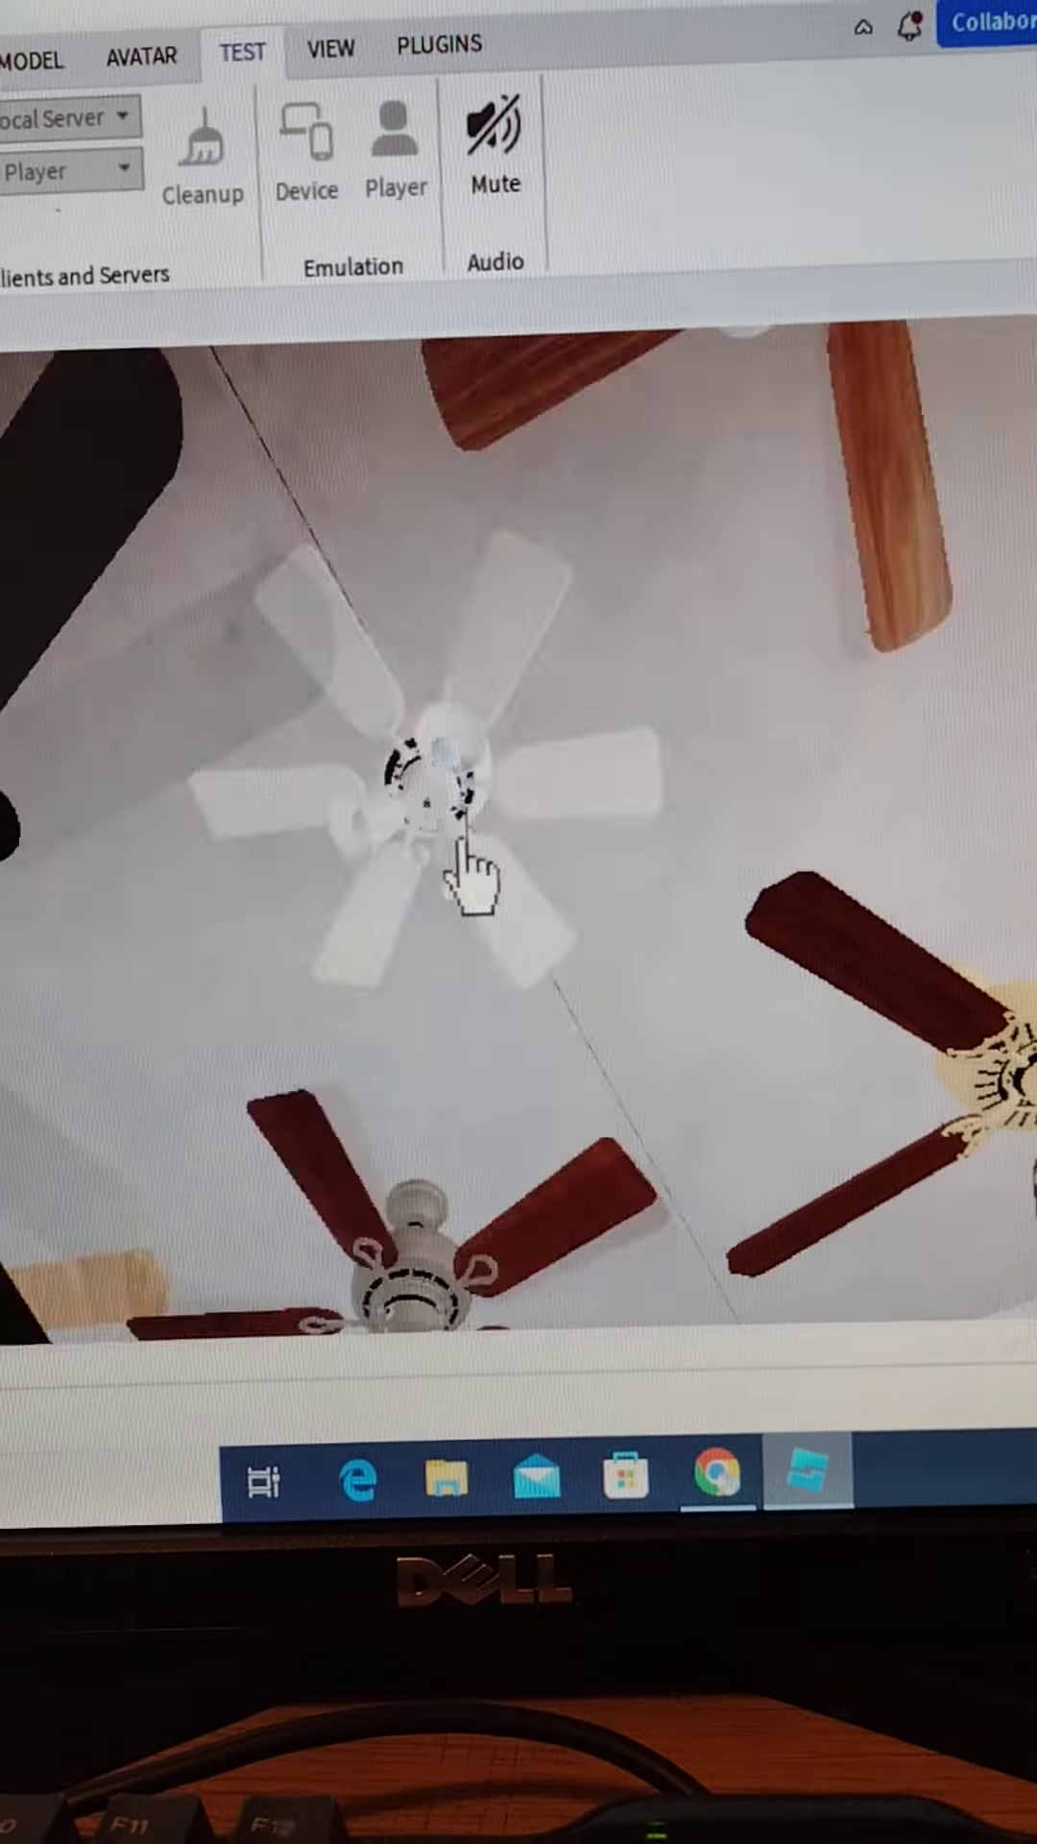
{"action": "right_click_drag", "start_coordinate": [476, 866], "coordinate": [476, 871]}
{"action": "left_click", "coordinate": [475, 865]}
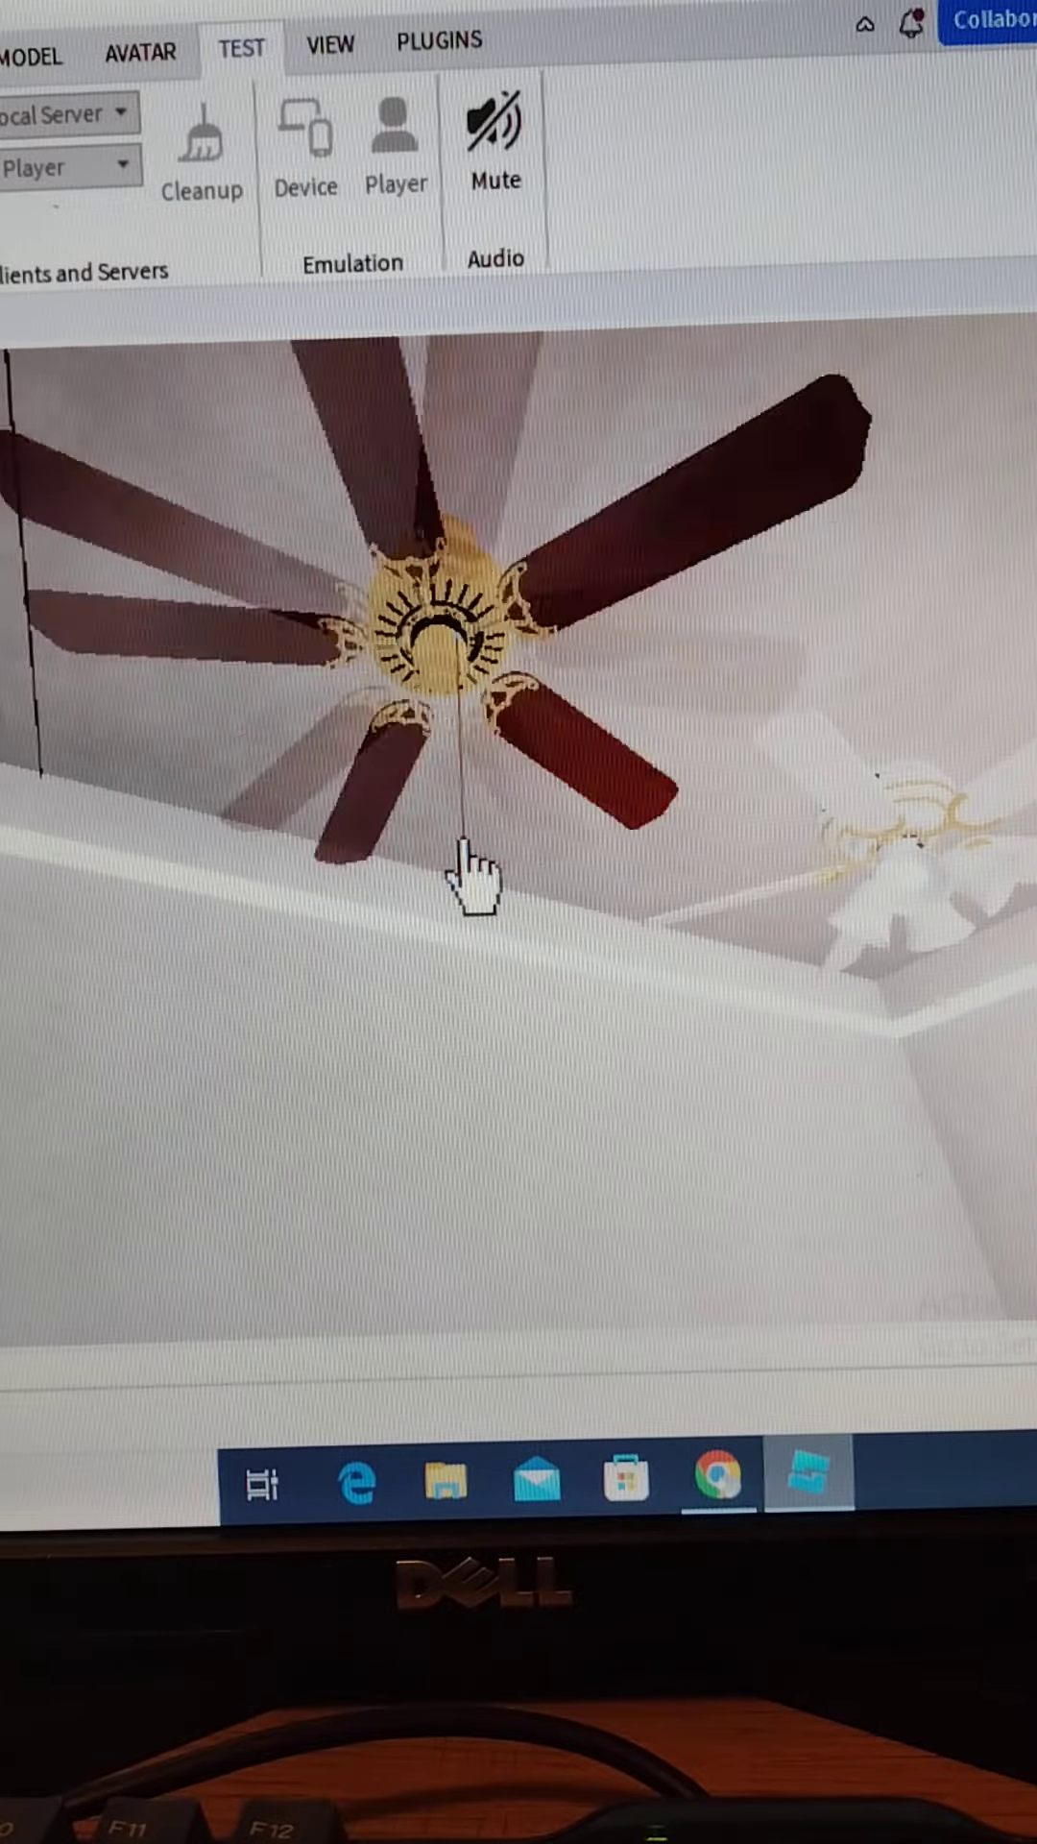
Watch the fan spin, activate the red switch box, and inspect the dark six-blade fan.
{"action": "right_click_drag", "start_coordinate": [475, 864], "coordinate": [476, 865]}
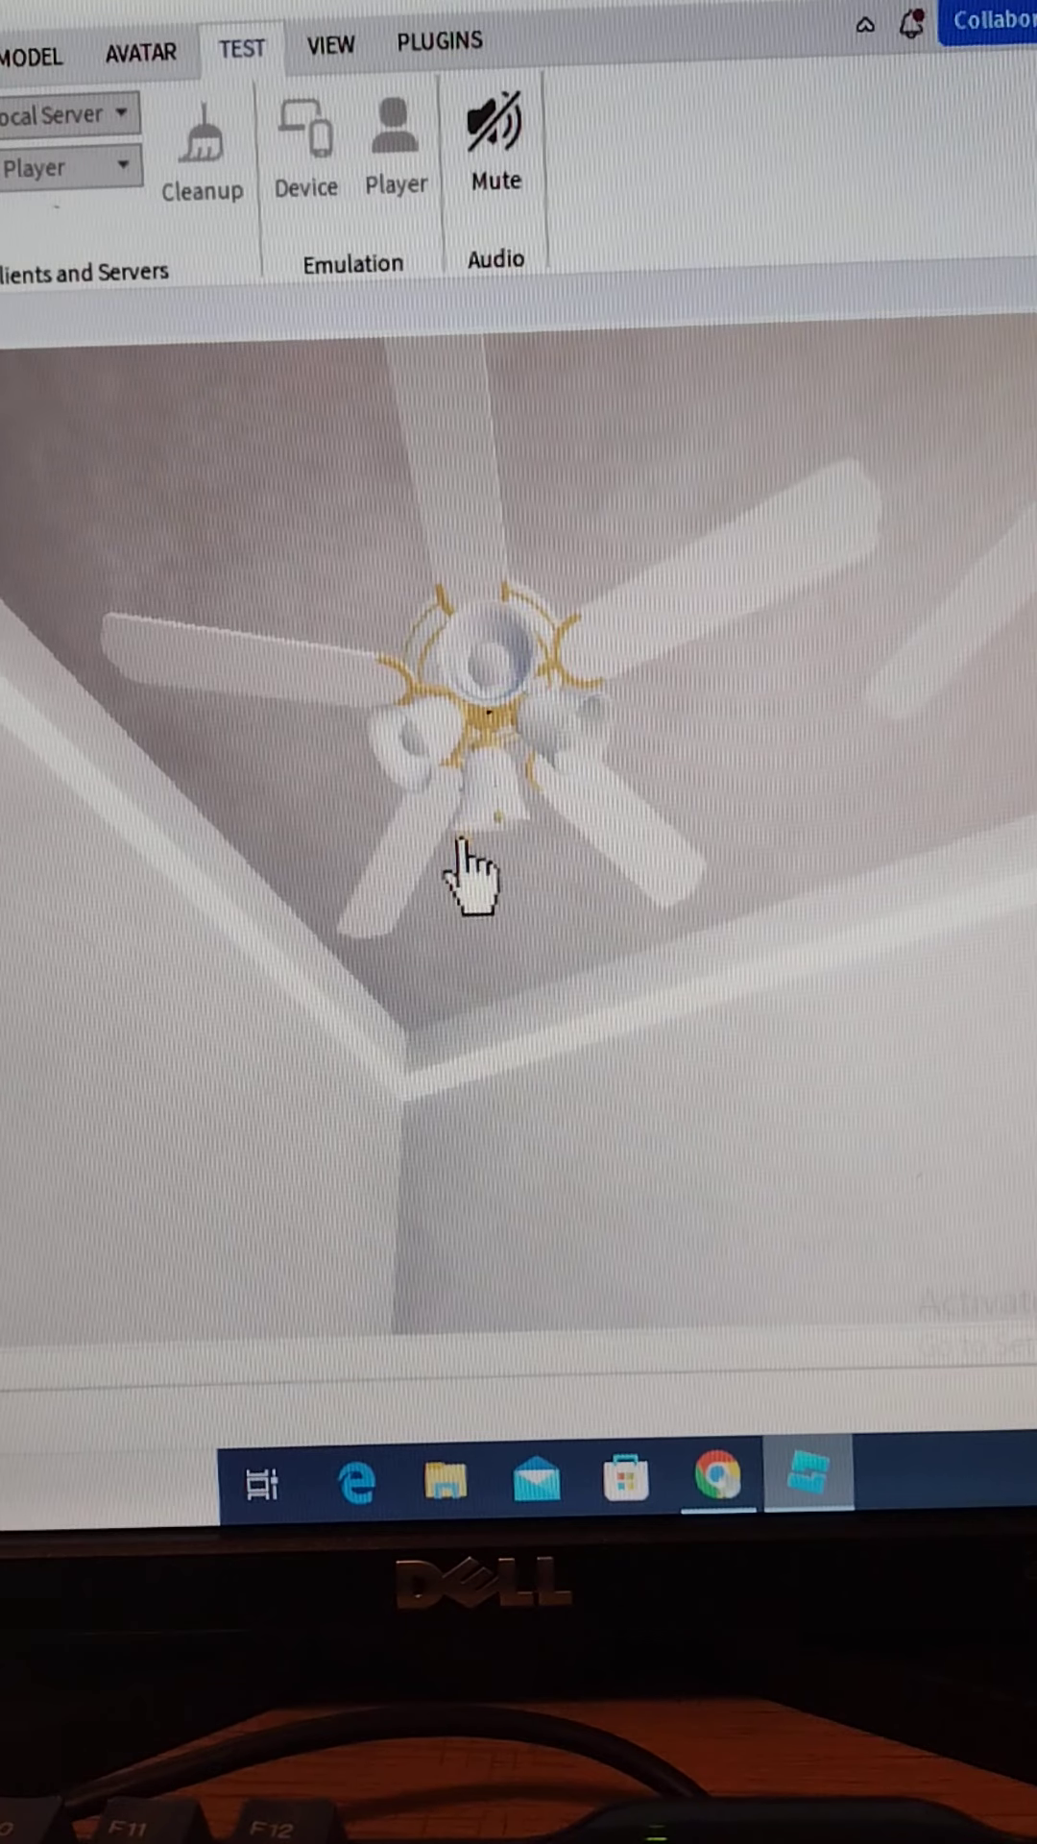
{"action": "right_click_drag", "start_coordinate": [475, 865], "coordinate": [475, 864]}
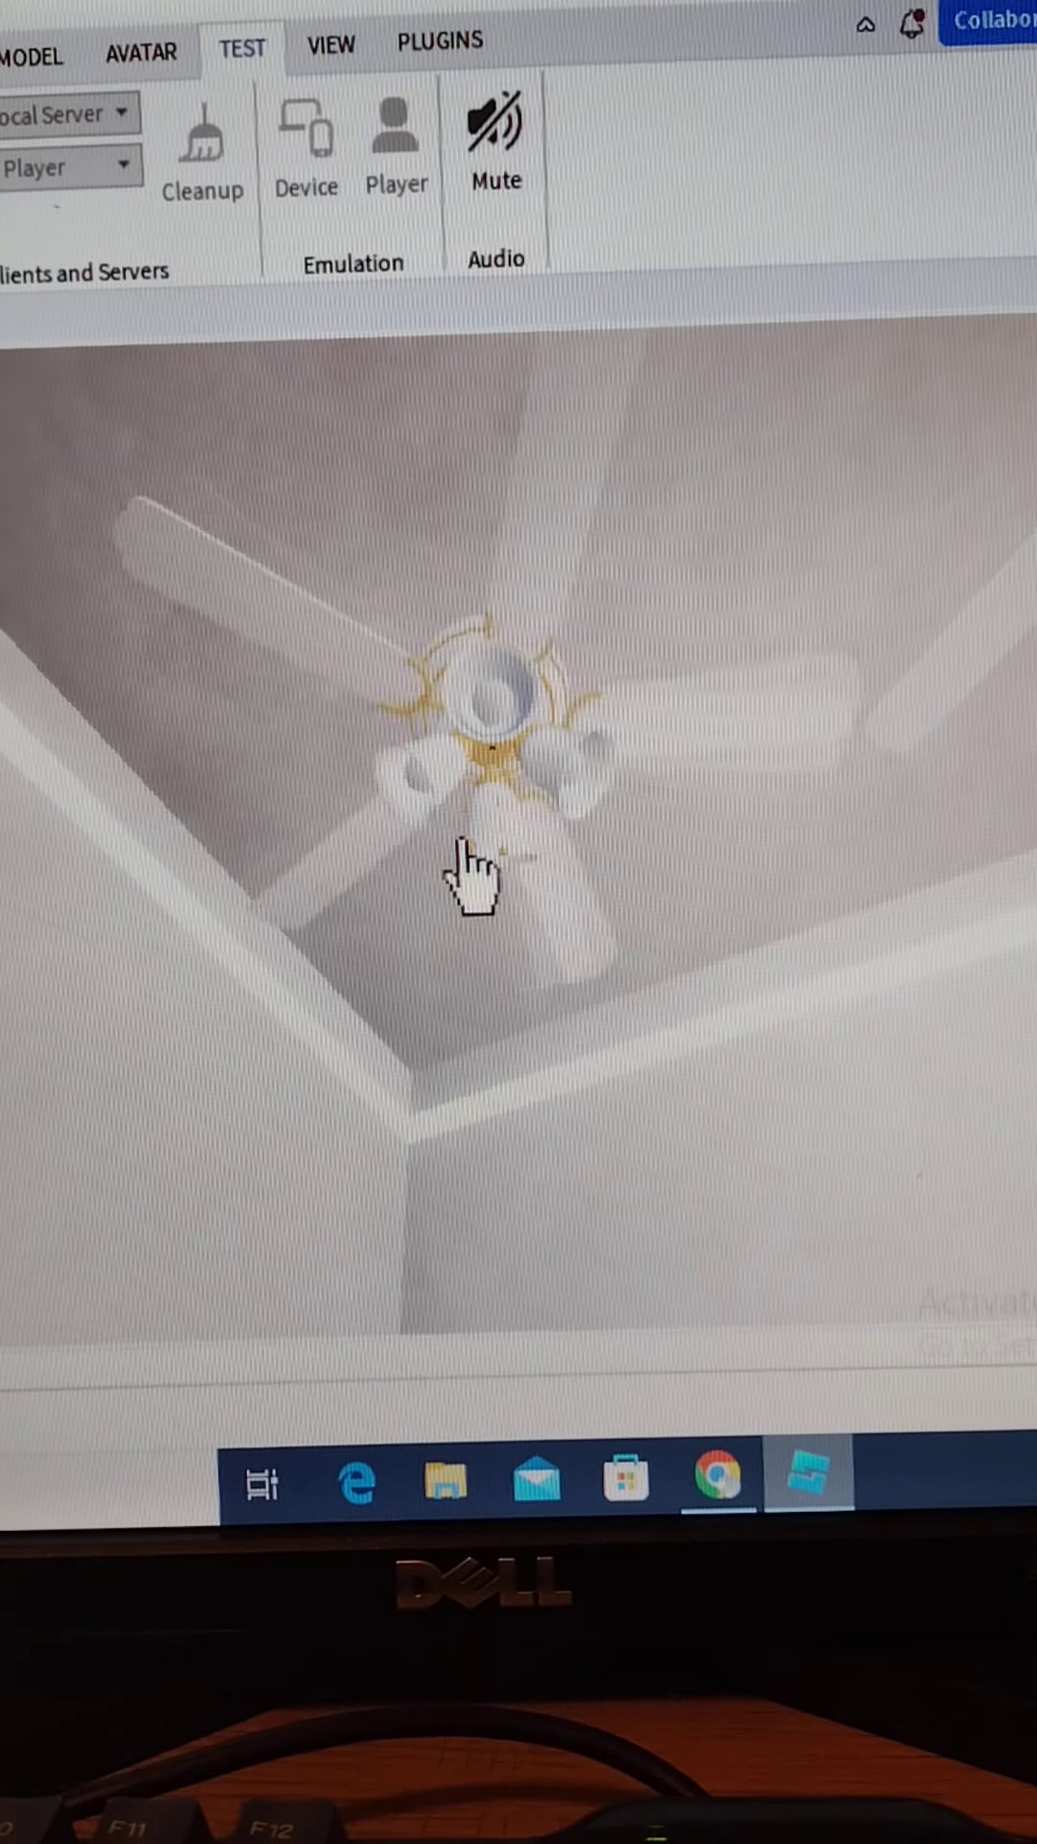
{"action": "right_click_drag", "start_coordinate": [476, 865], "coordinate": [476, 864]}
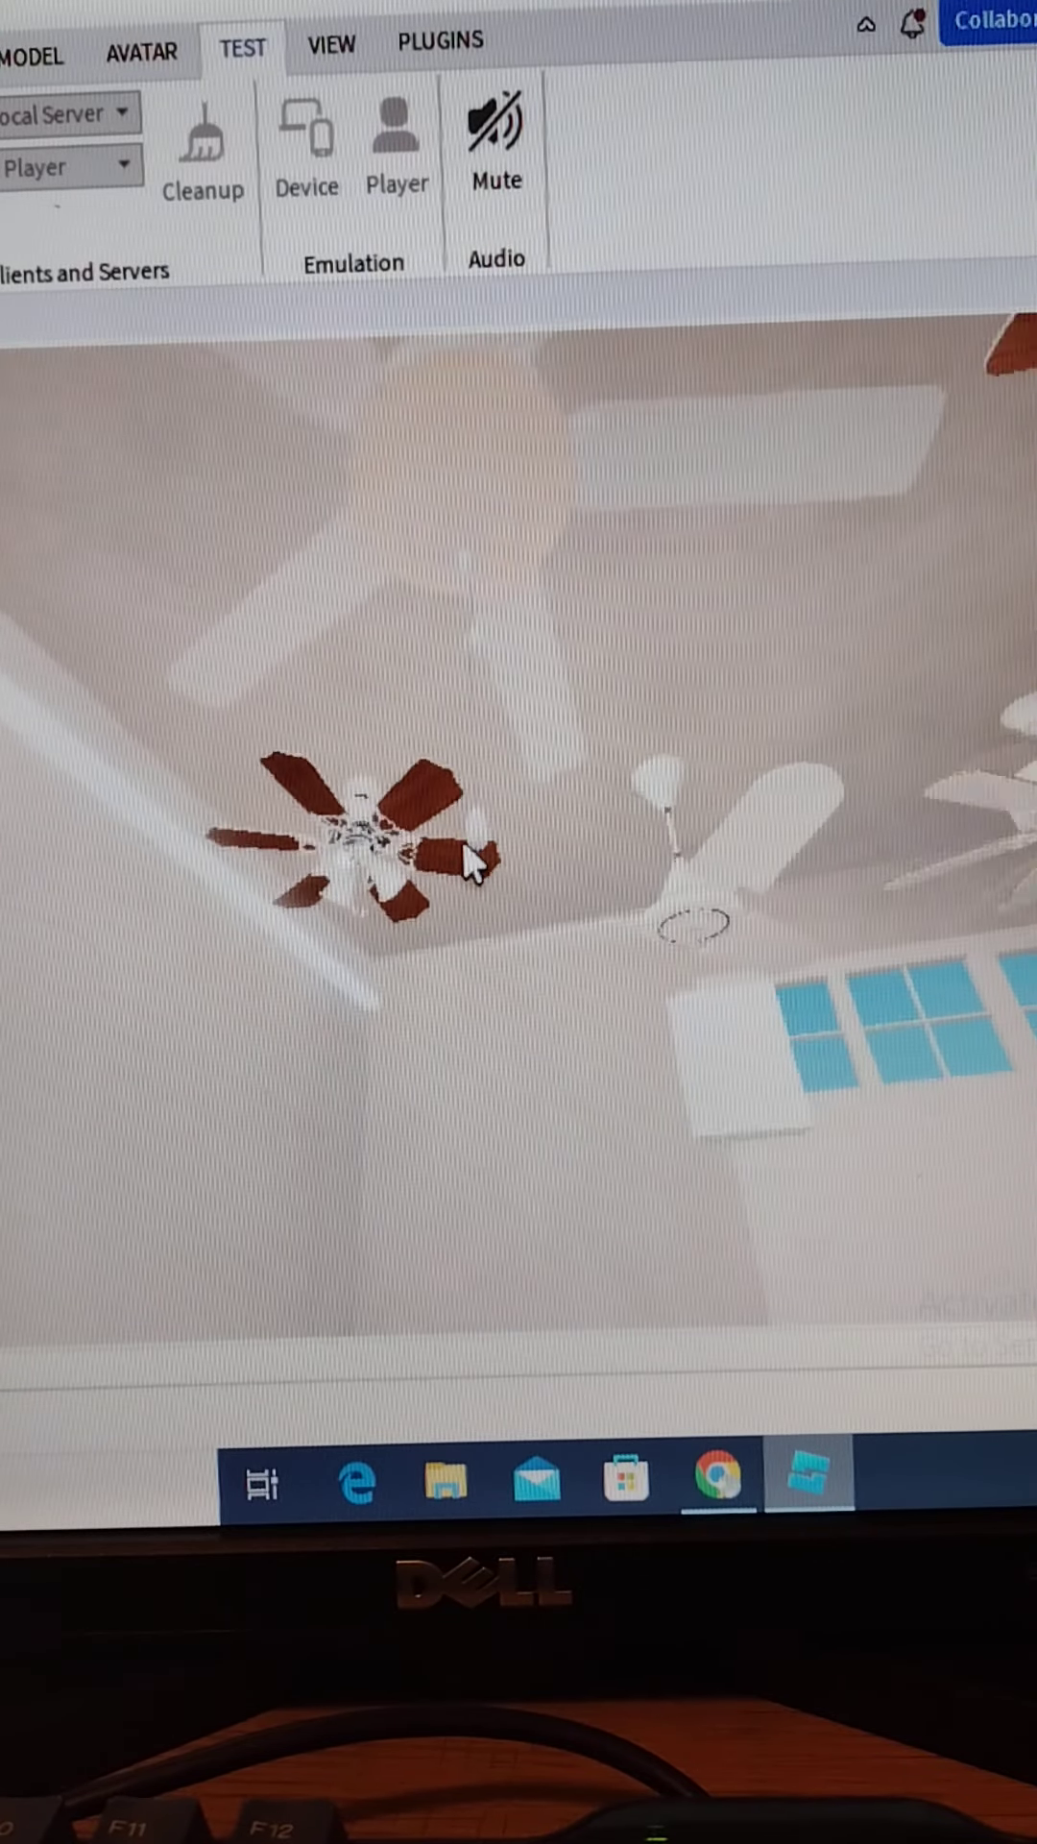
{"action": "right_click_drag", "start_coordinate": [477, 865], "coordinate": [475, 872]}
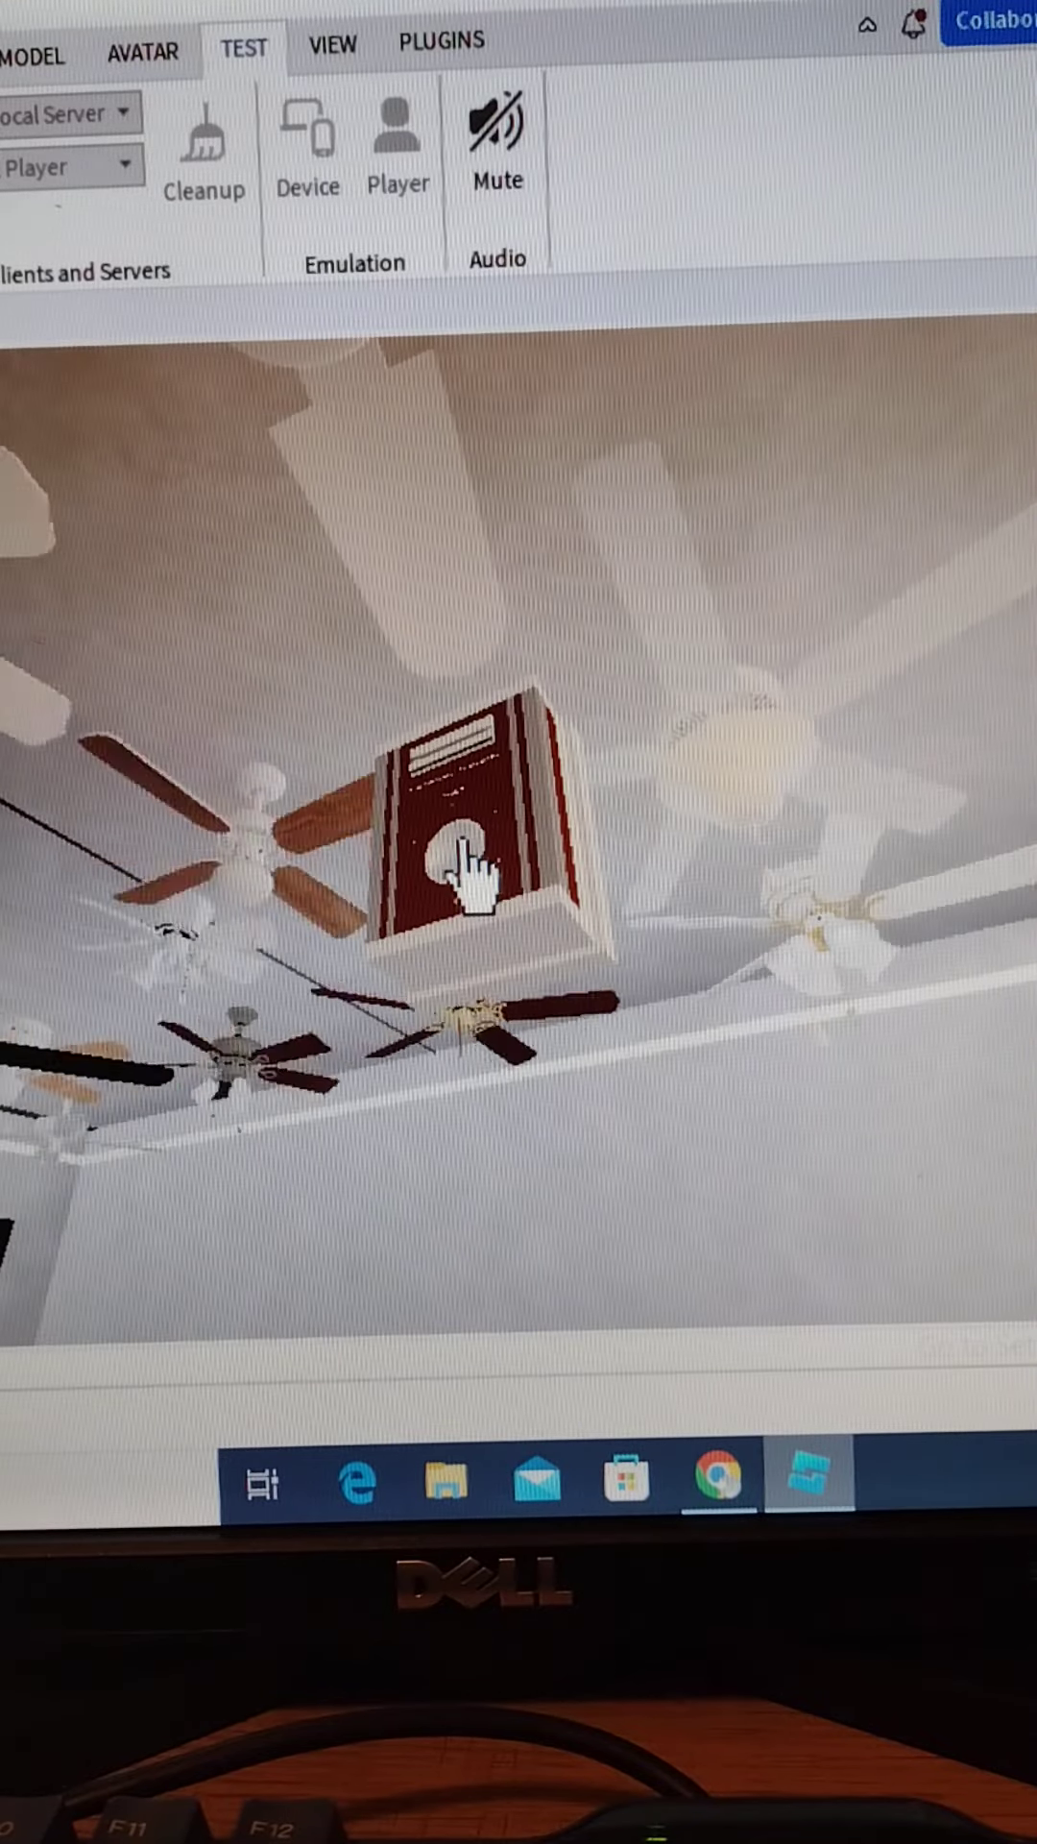
{"action": "left_click", "coordinate": [461, 839]}
{"action": "right_click_drag", "start_coordinate": [467, 862], "coordinate": [474, 864]}
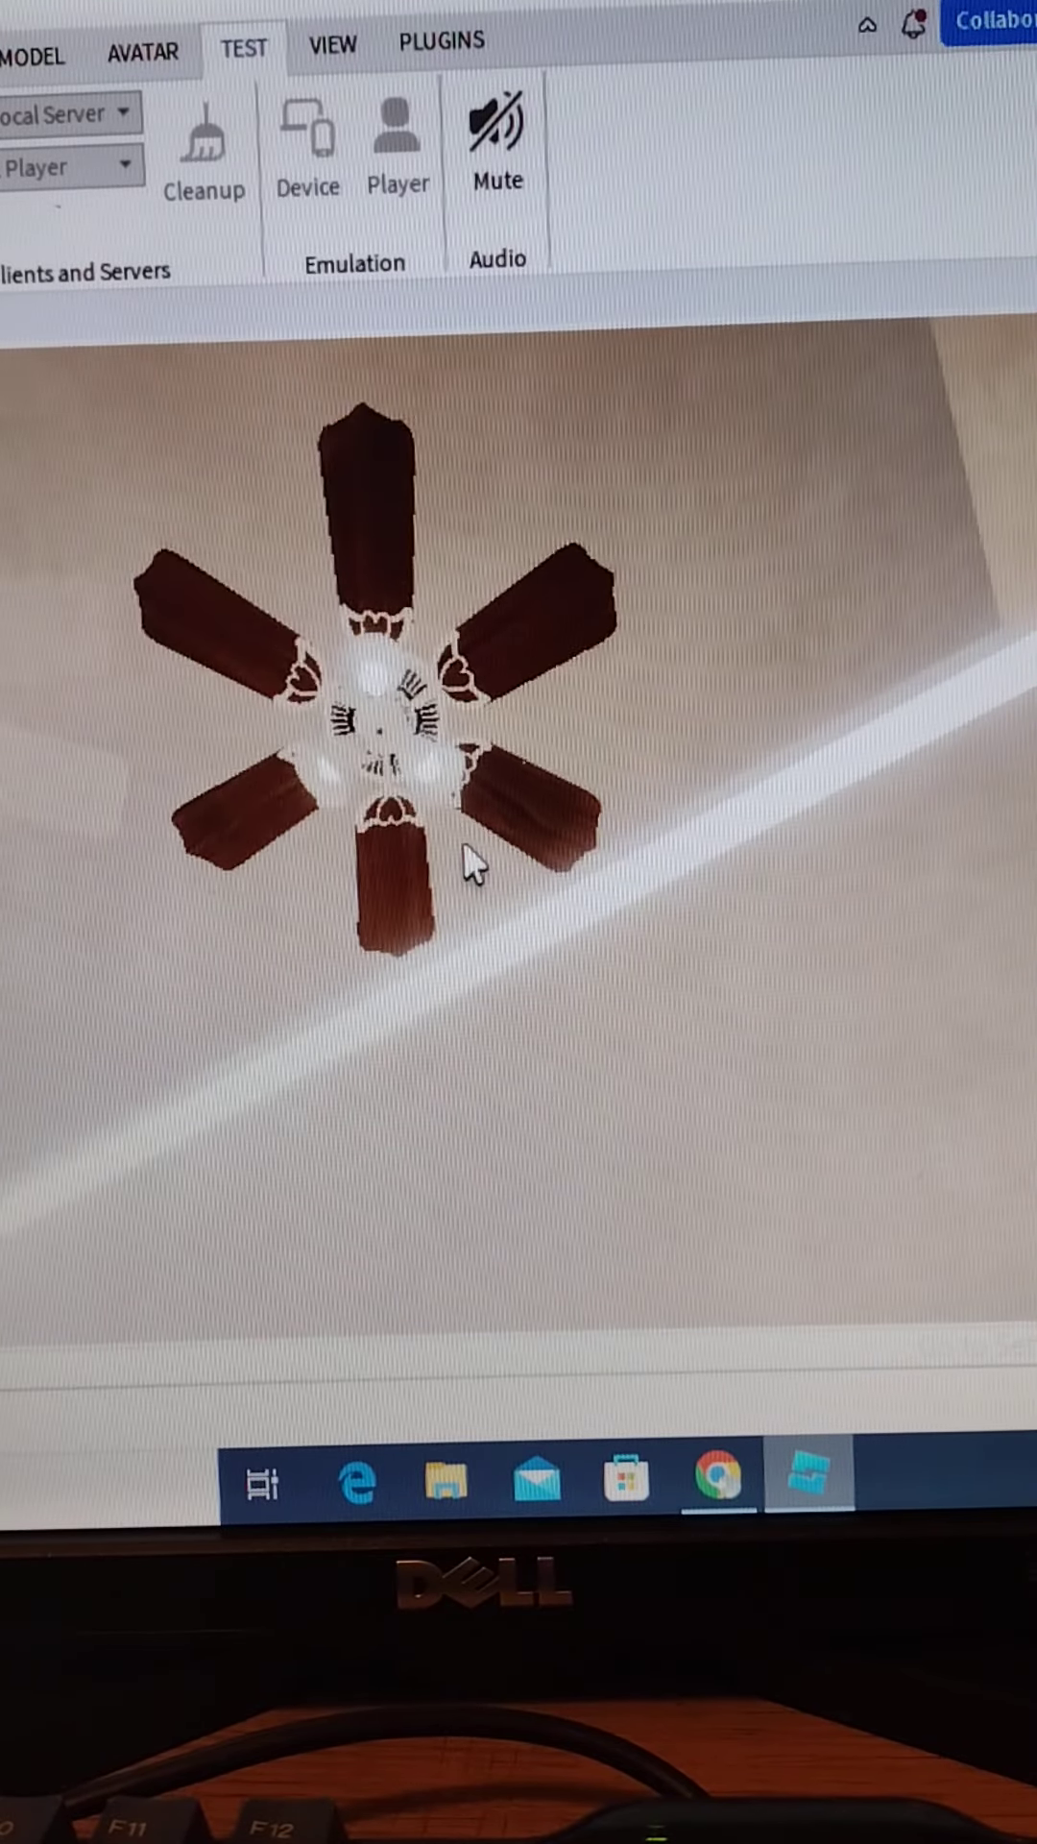
{"action": "right_click_drag", "start_coordinate": [474, 865], "coordinate": [474, 864]}
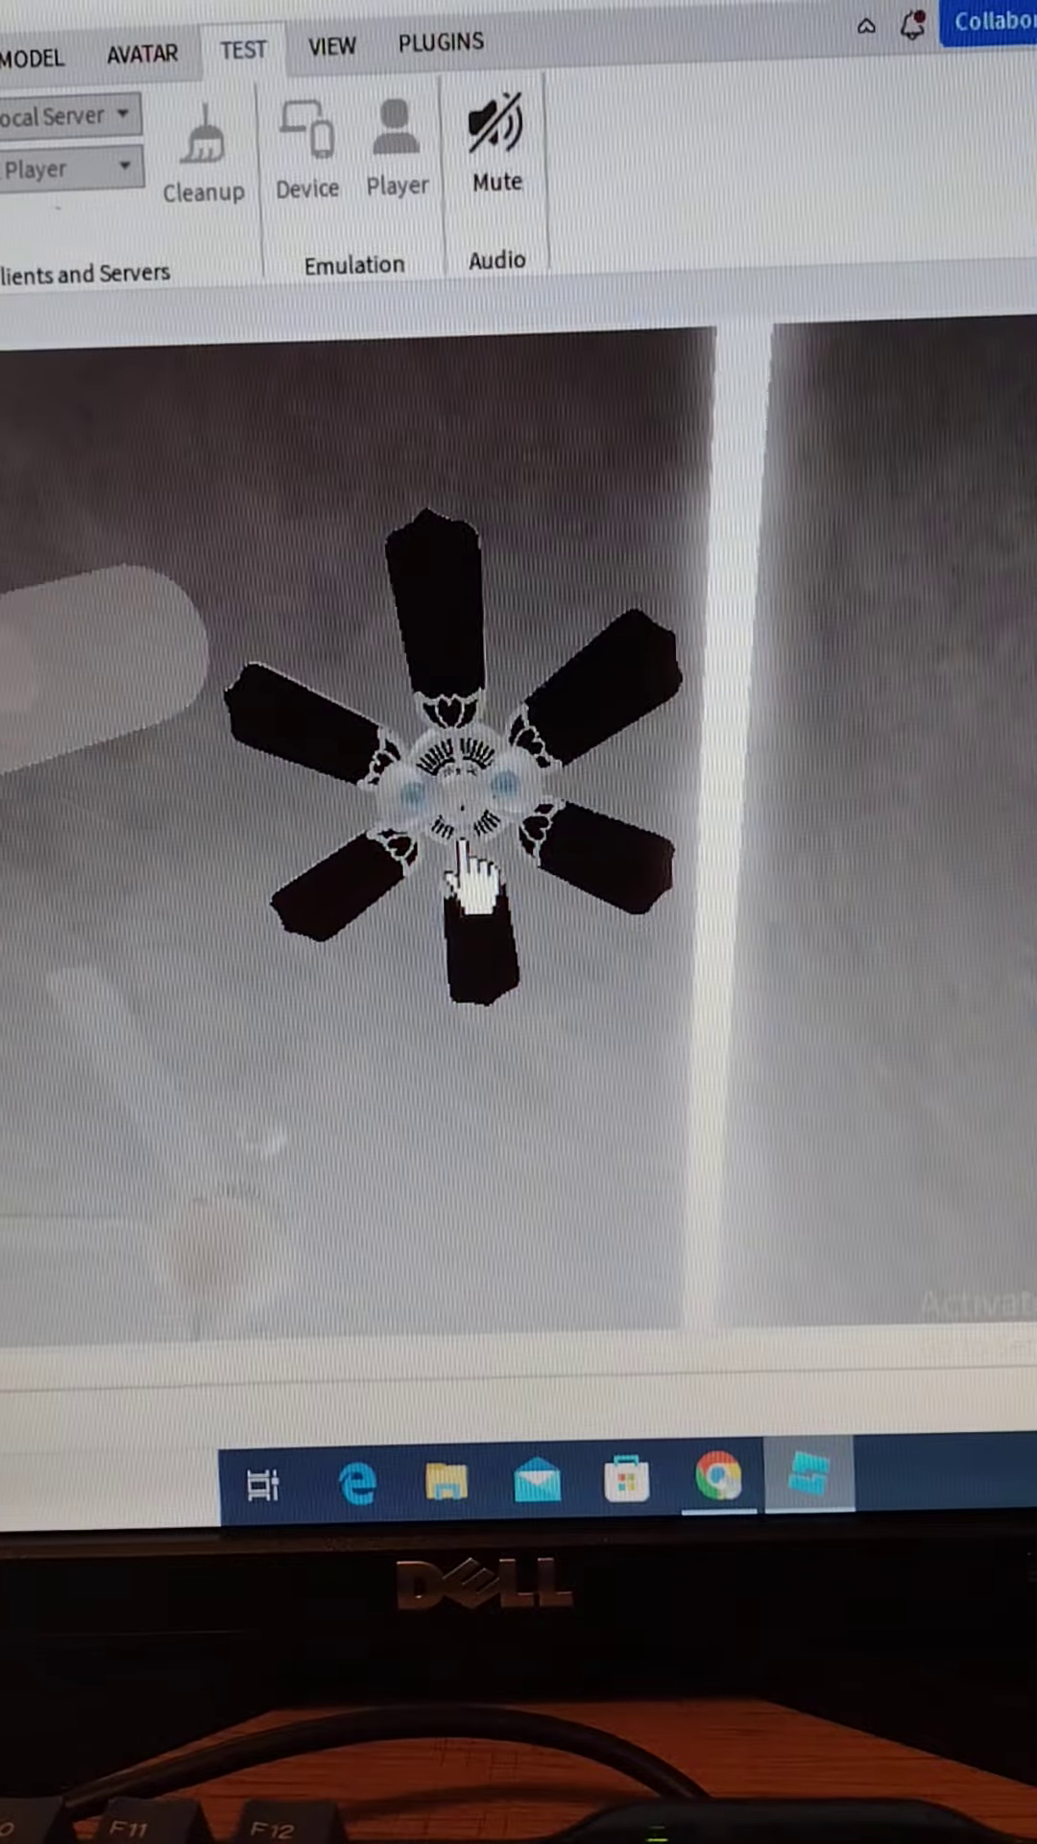
{"action": "right_click_drag", "start_coordinate": [473, 865], "coordinate": [476, 860]}
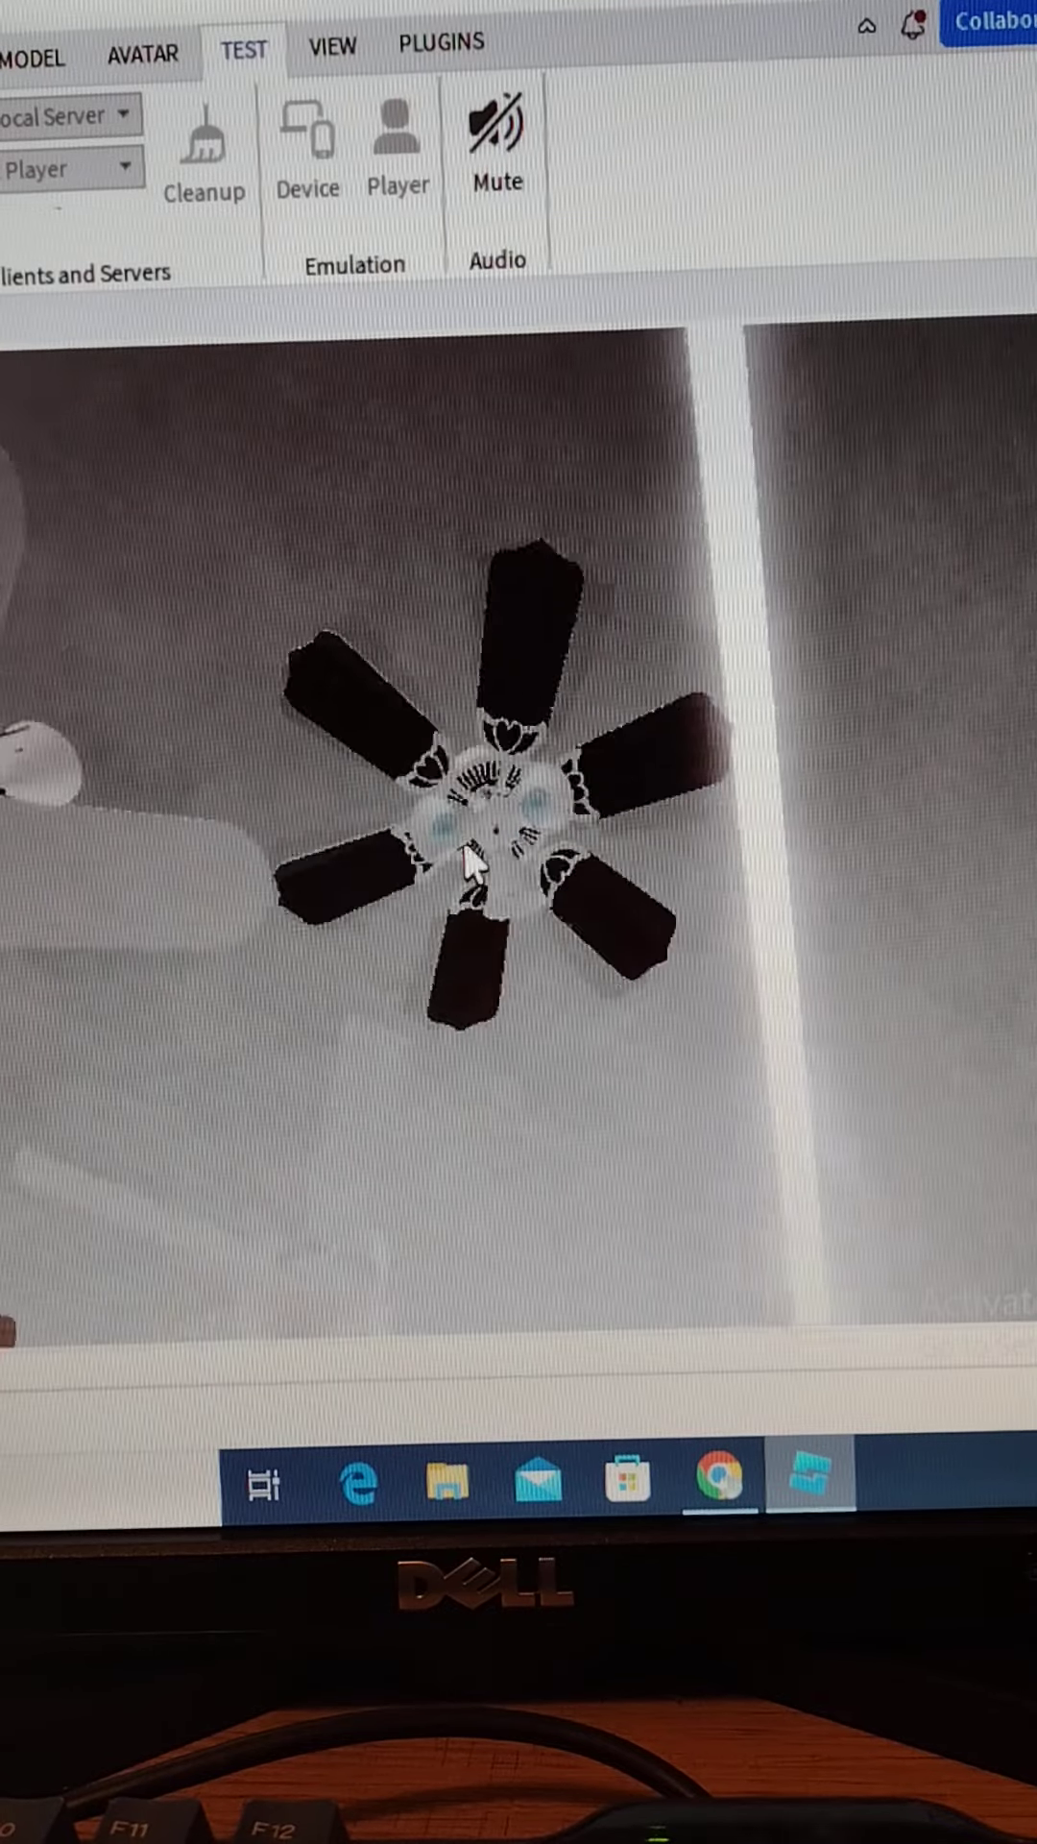
{"action": "right_click_drag", "start_coordinate": [475, 865], "coordinate": [475, 865]}
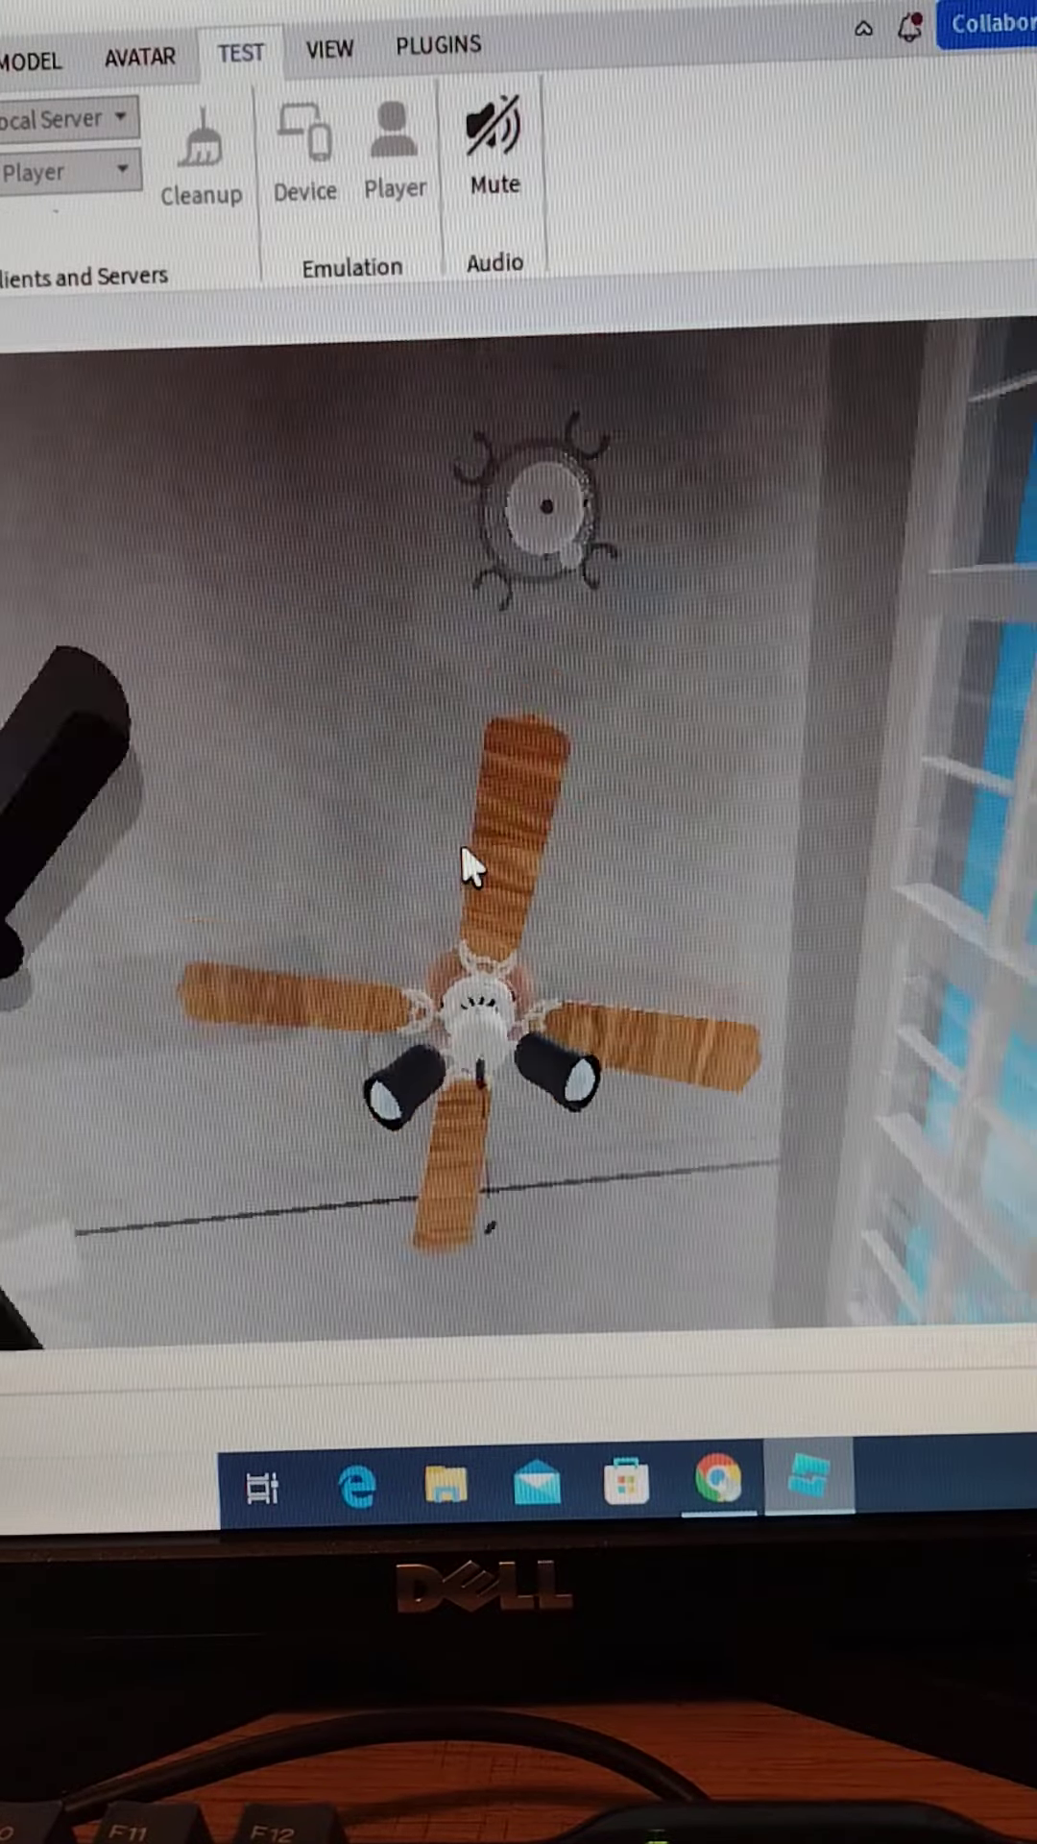
{"action": "right_click_drag", "start_coordinate": [474, 864], "coordinate": [475, 864]}
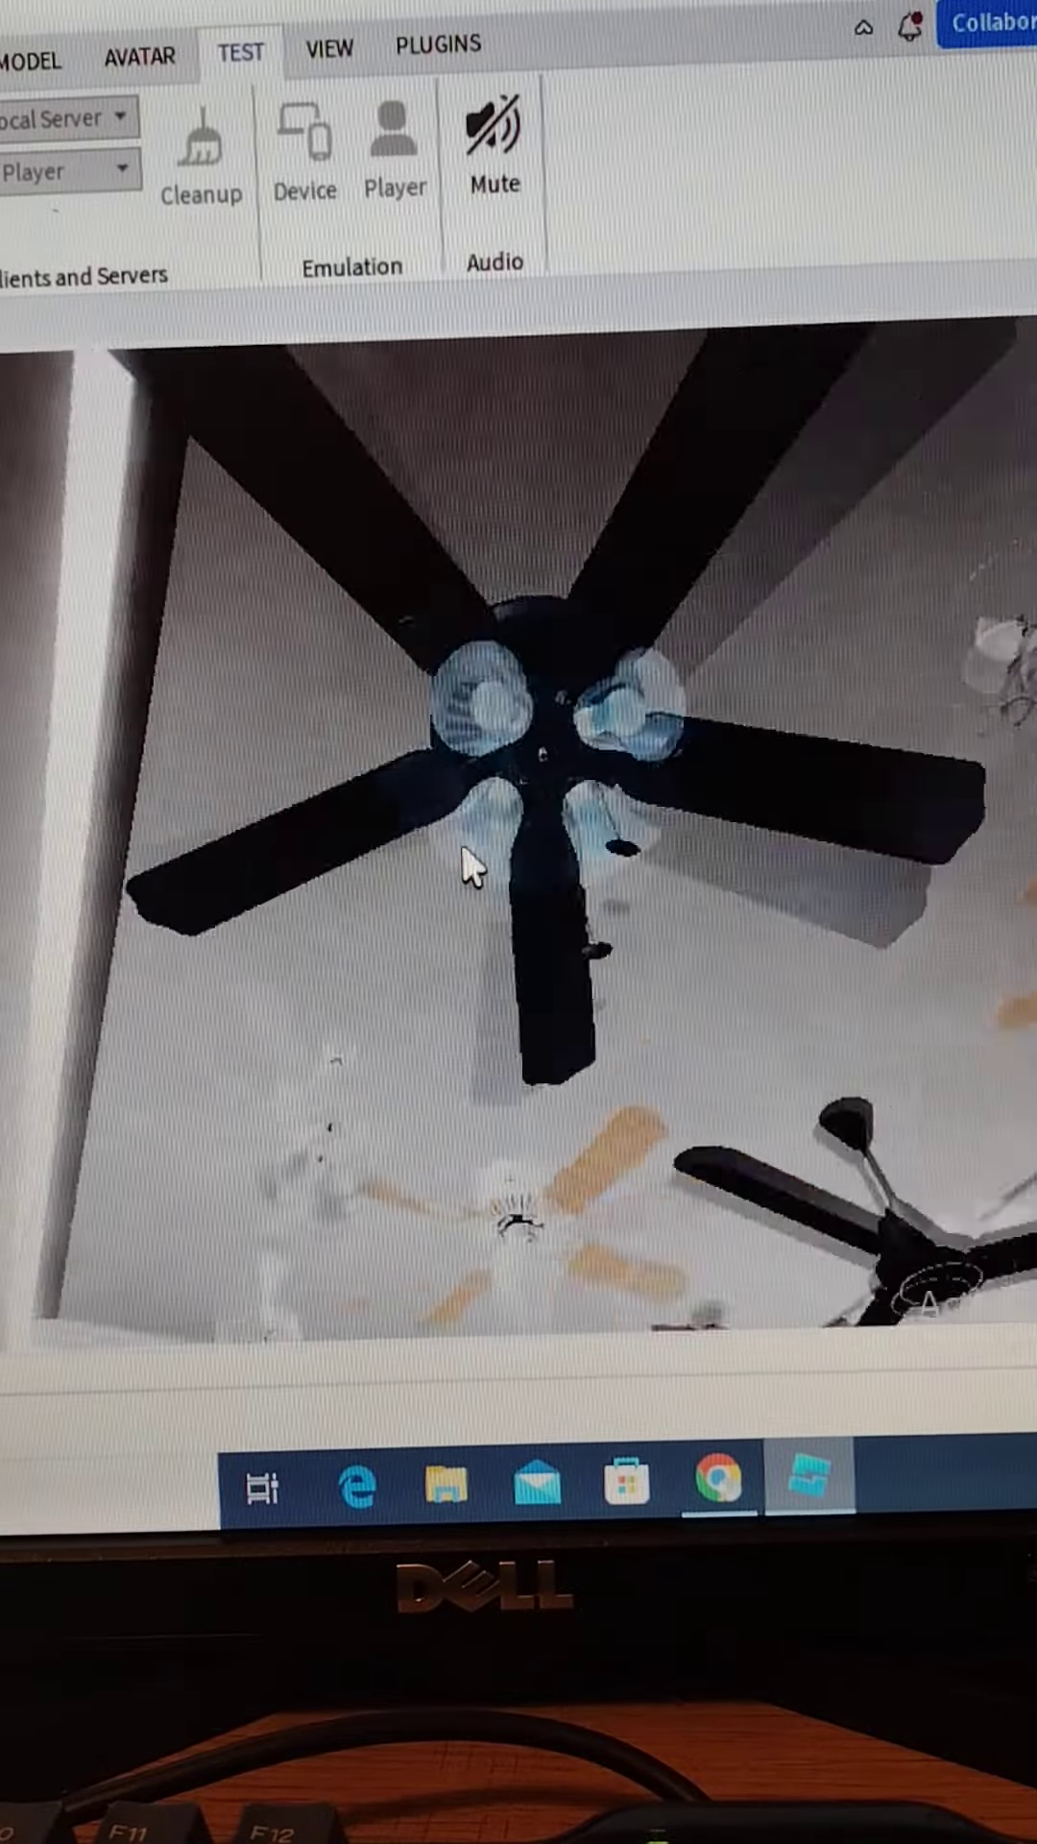
{"action": "right_click_drag", "start_coordinate": [475, 865], "coordinate": [473, 866]}
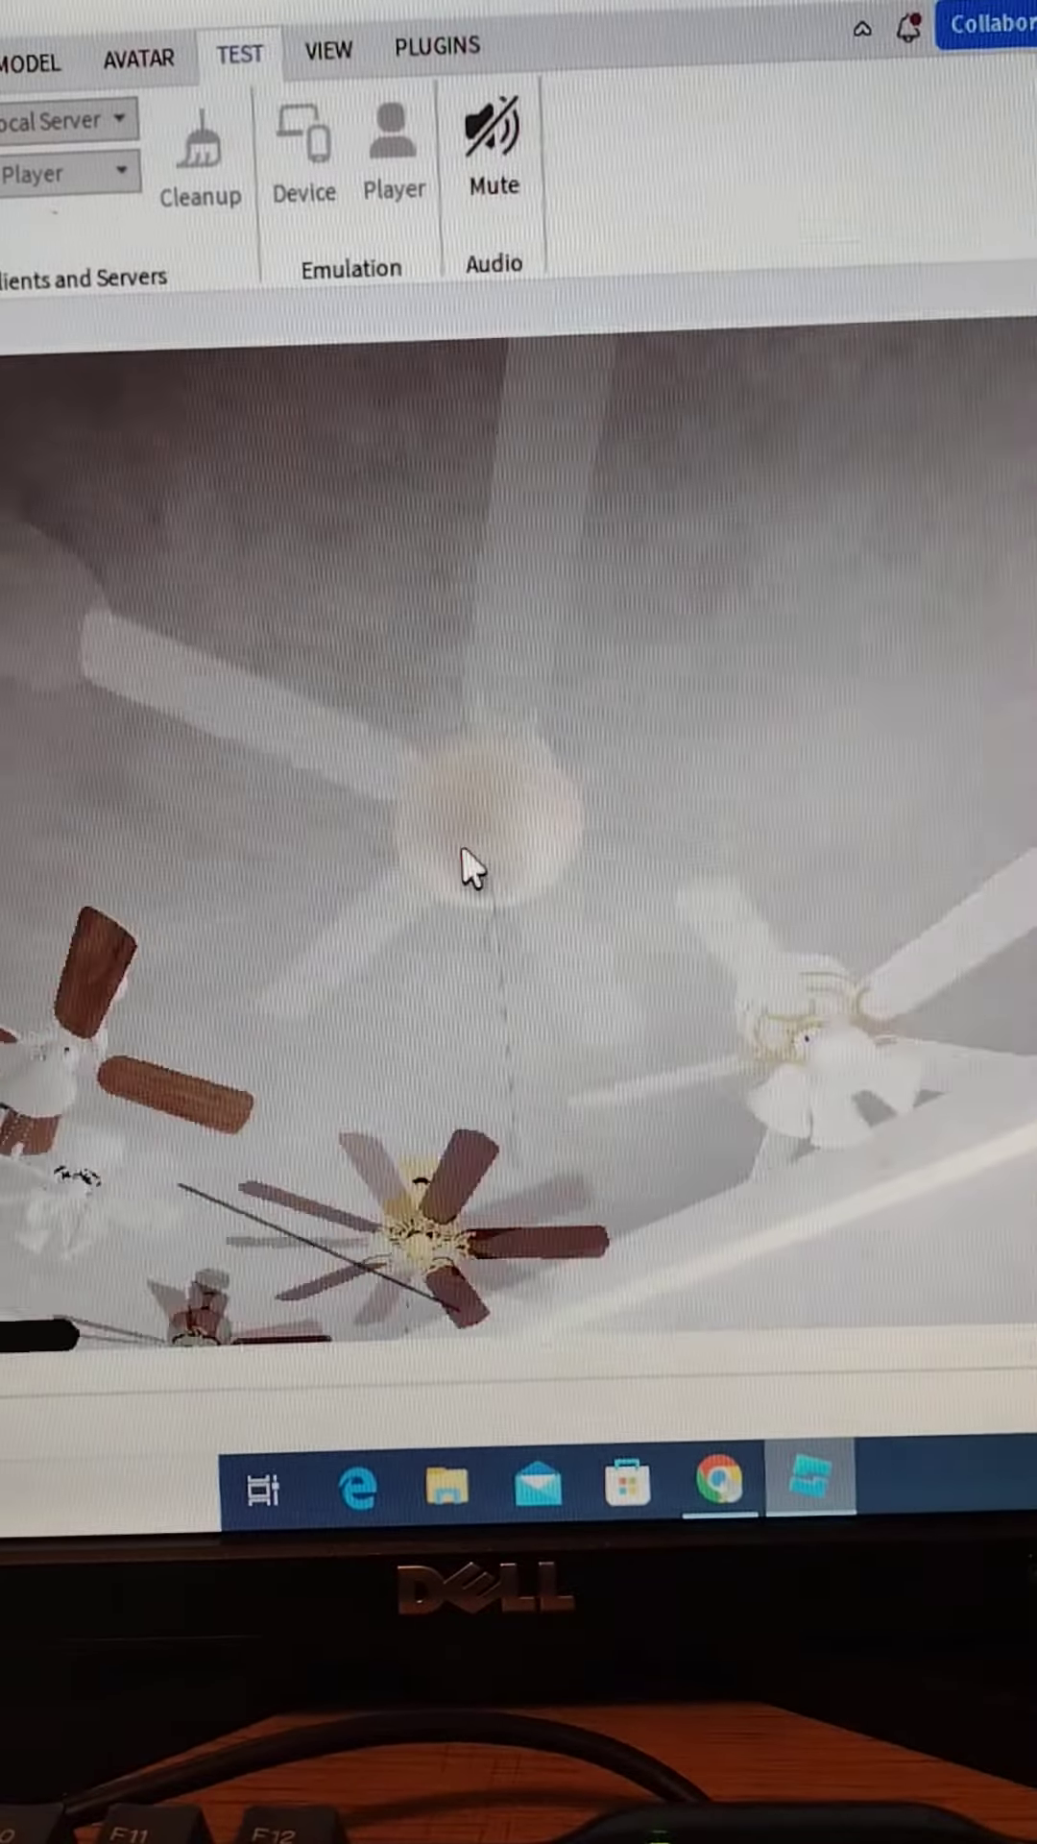
Move through the room to the wooden four-blade fan and start it spinning.
{"action": "mouse_move", "coordinate": [475, 864]}
{"action": "right_mouse_down"}
{"action": "mouse_move", "coordinate": [474, 882]}
{"action": "mouse_move", "coordinate": [471, 868]}
{"action": "right_mouse_up"}
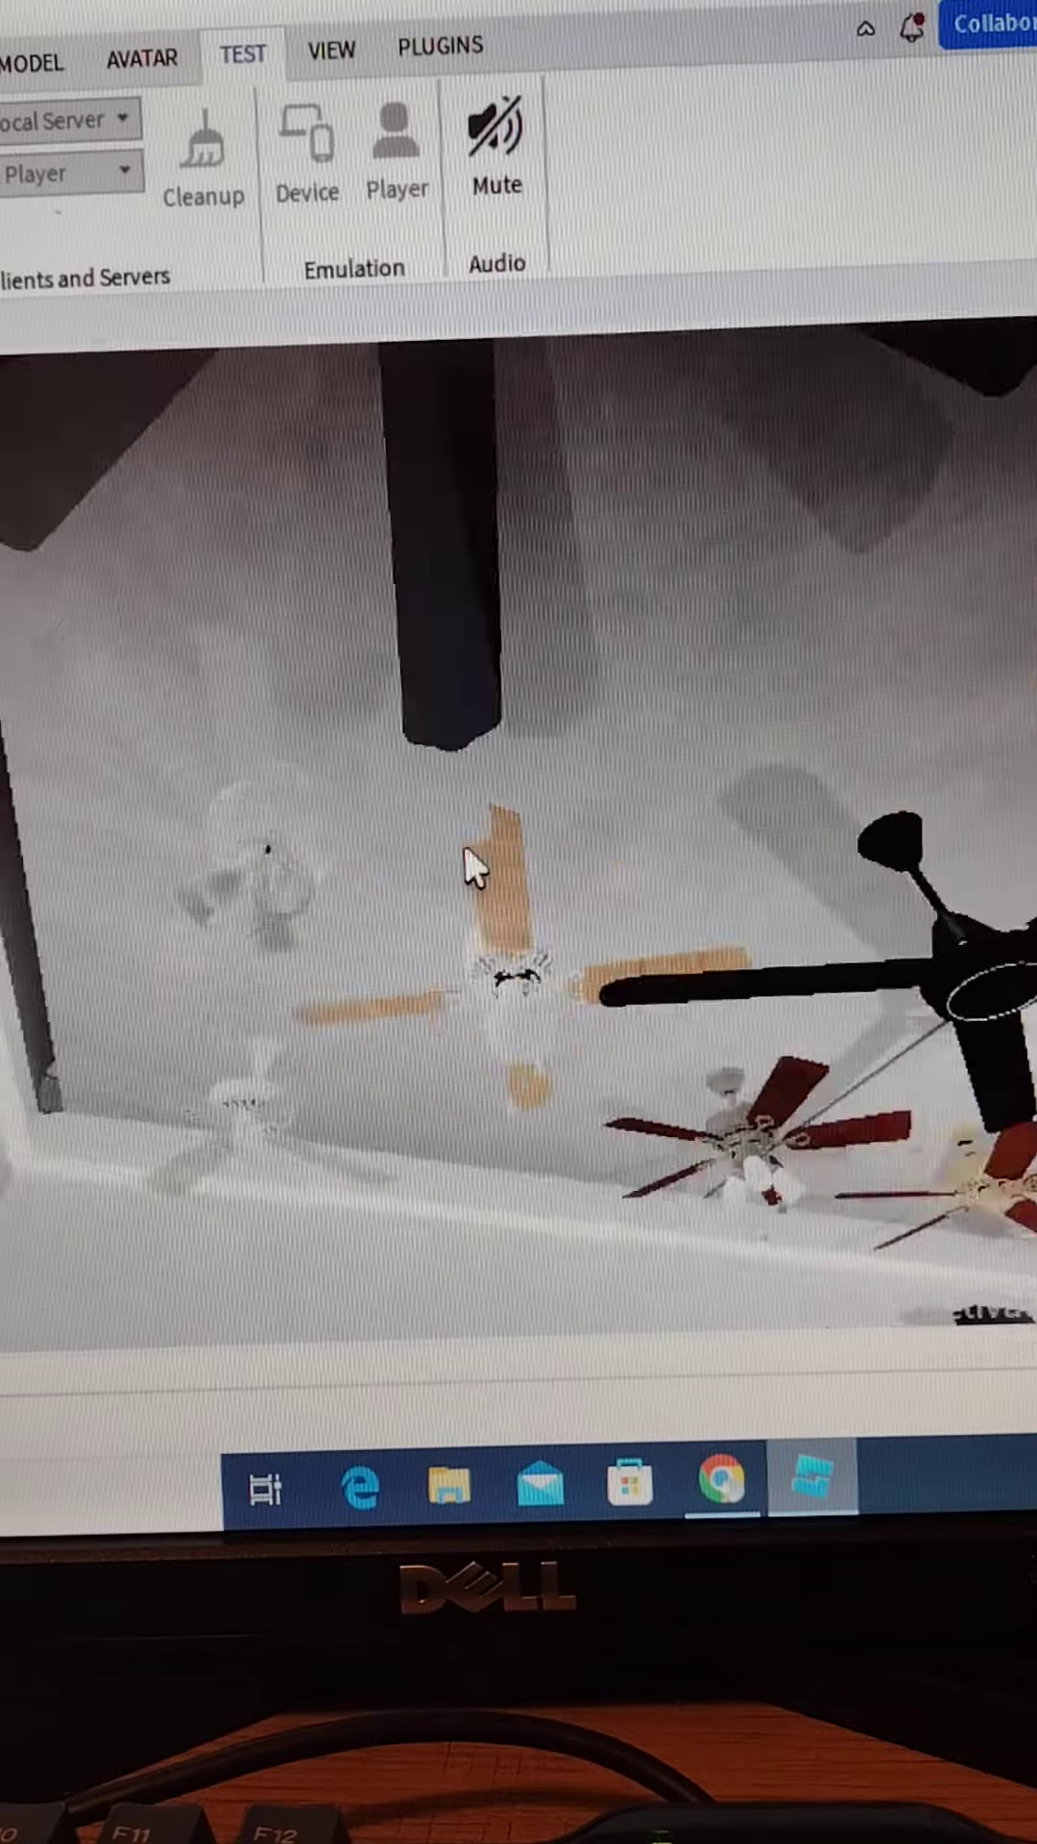
{"action": "right_click_drag", "start_coordinate": [469, 868], "coordinate": [470, 867]}
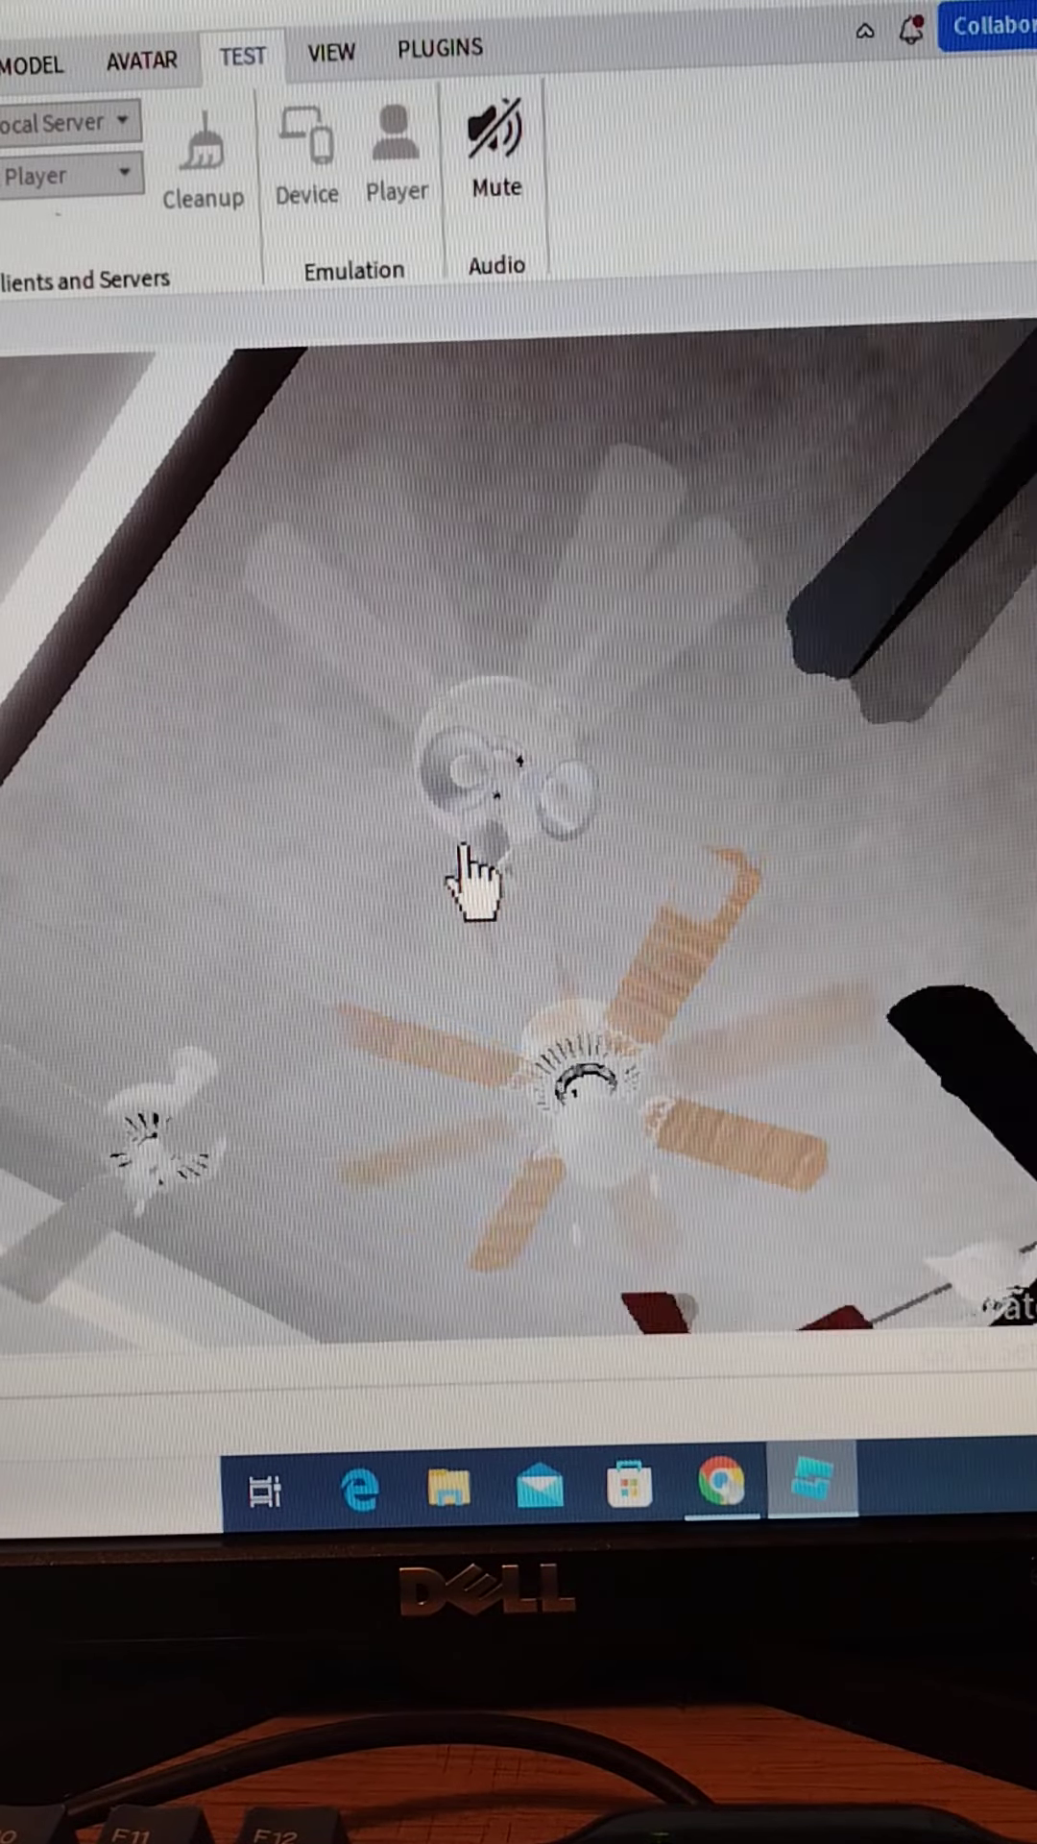
{"action": "right_click_drag", "start_coordinate": [470, 867], "coordinate": [472, 879]}
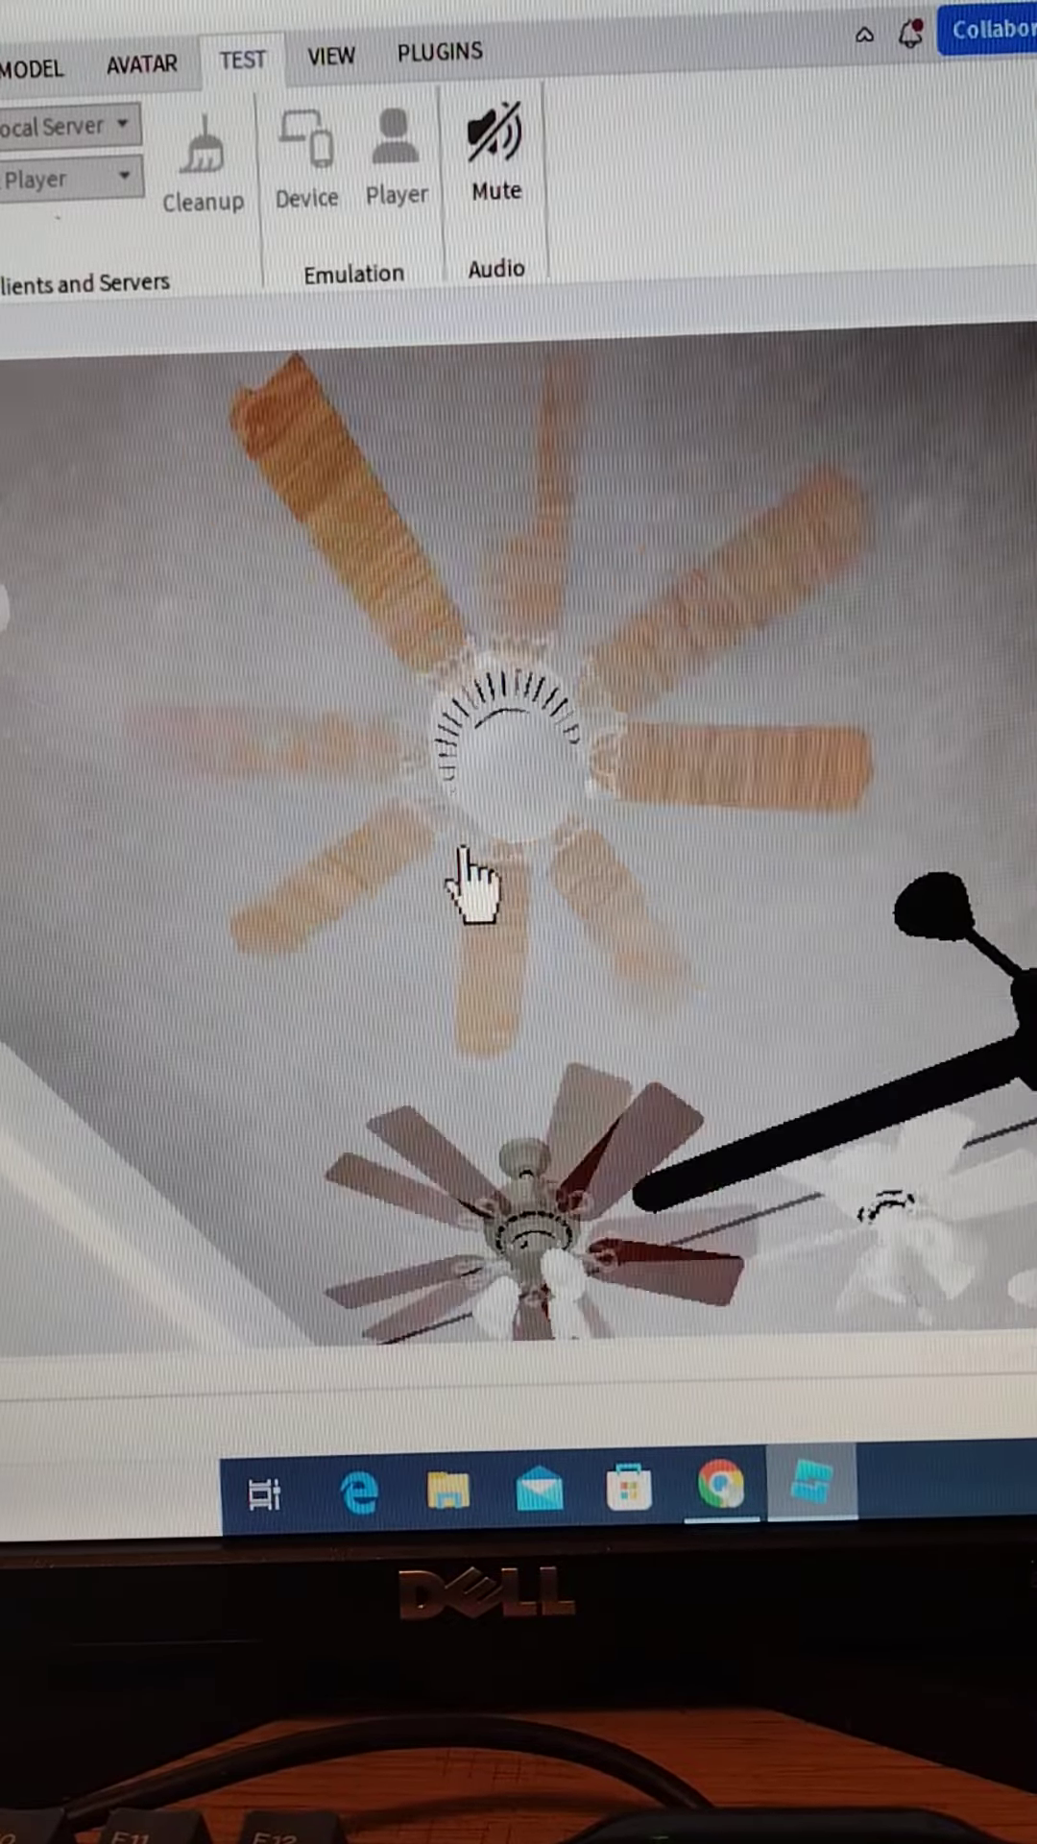
{"action": "right_click_drag", "start_coordinate": [469, 872], "coordinate": [470, 873]}
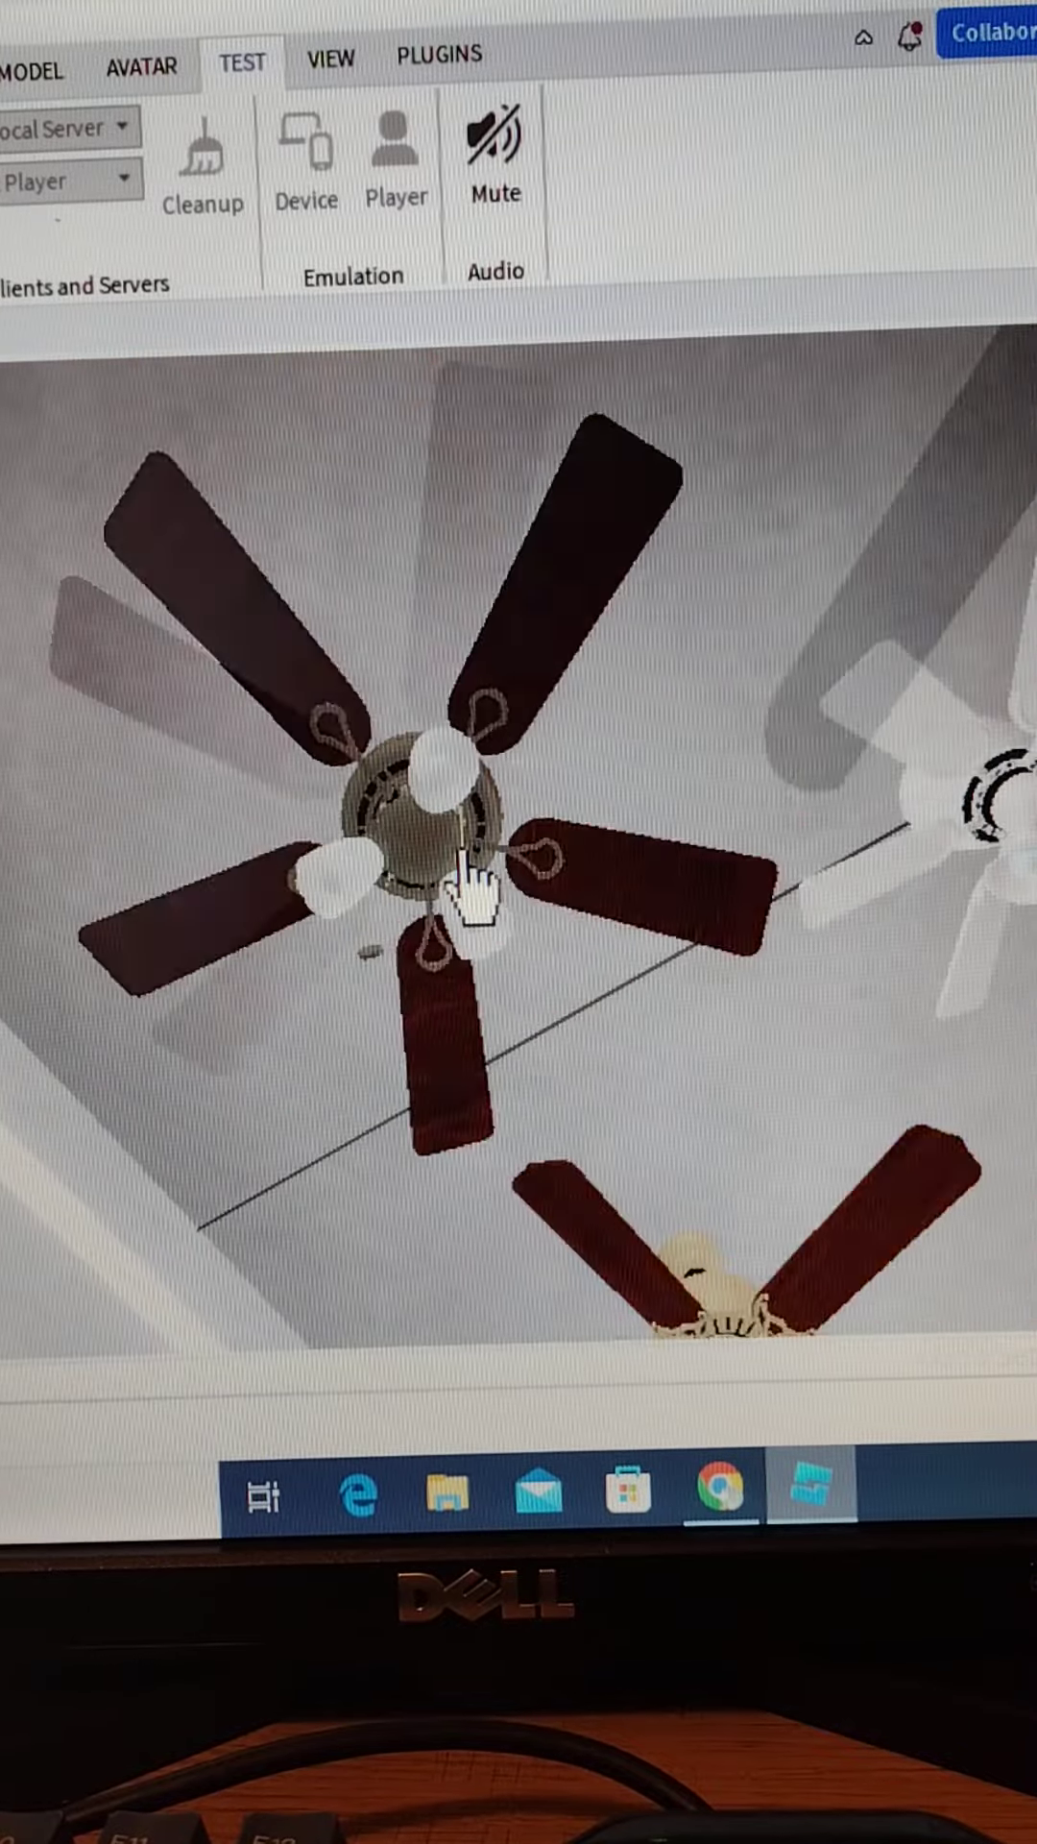
{"action": "right_click_drag", "start_coordinate": [469, 883], "coordinate": [469, 870]}
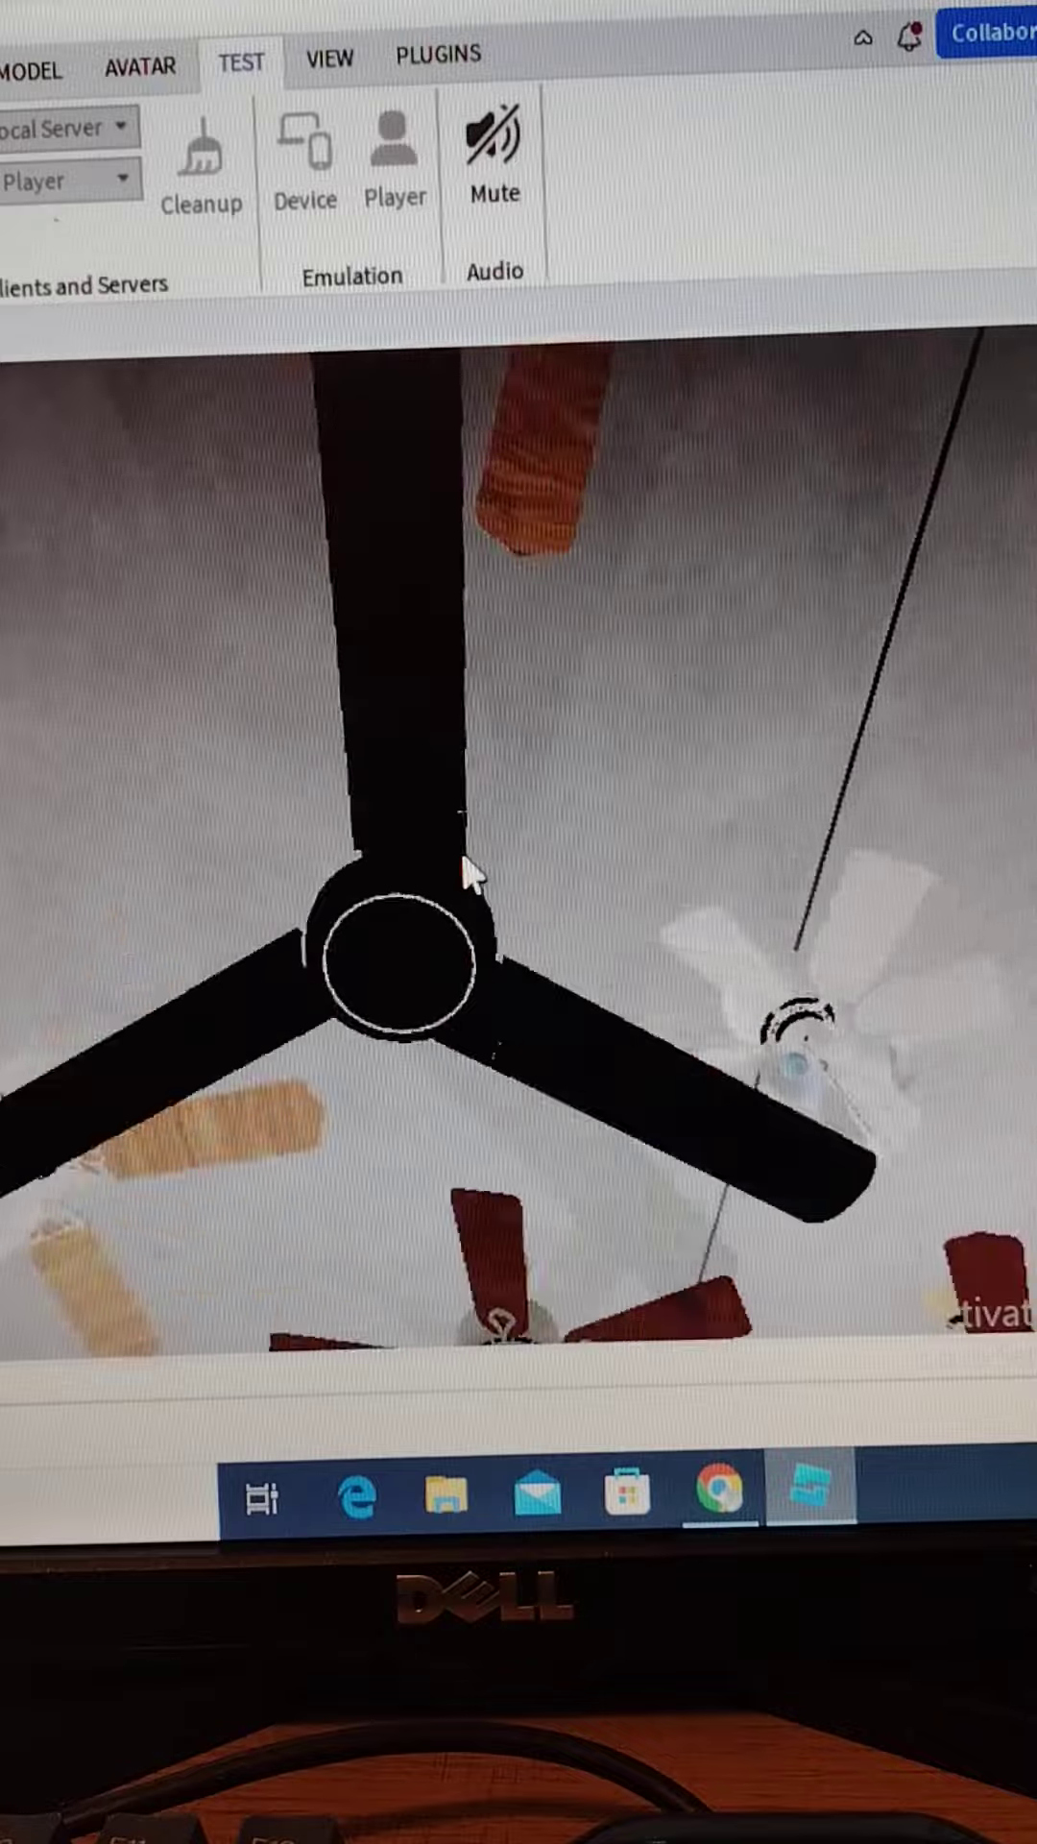
{"action": "right_click_drag", "start_coordinate": [466, 871], "coordinate": [466, 864]}
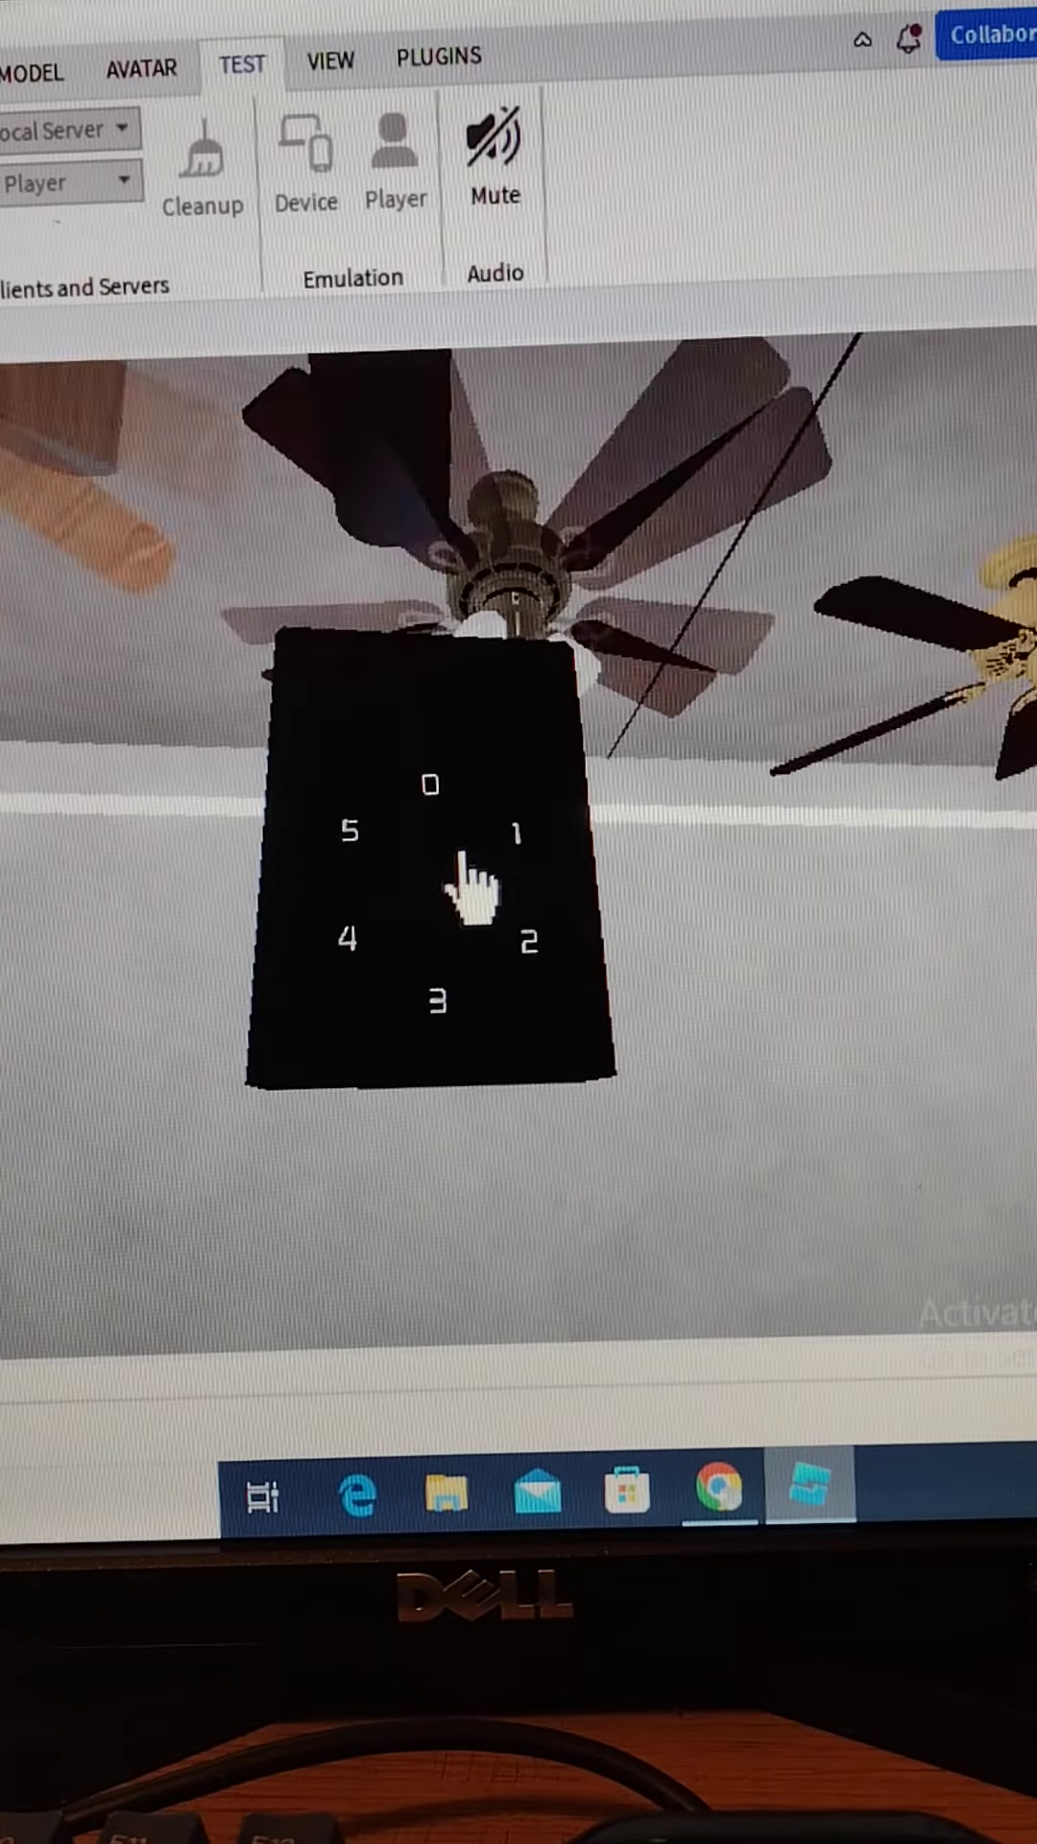
{"action": "right_click_drag", "start_coordinate": [463, 855], "coordinate": [471, 874]}
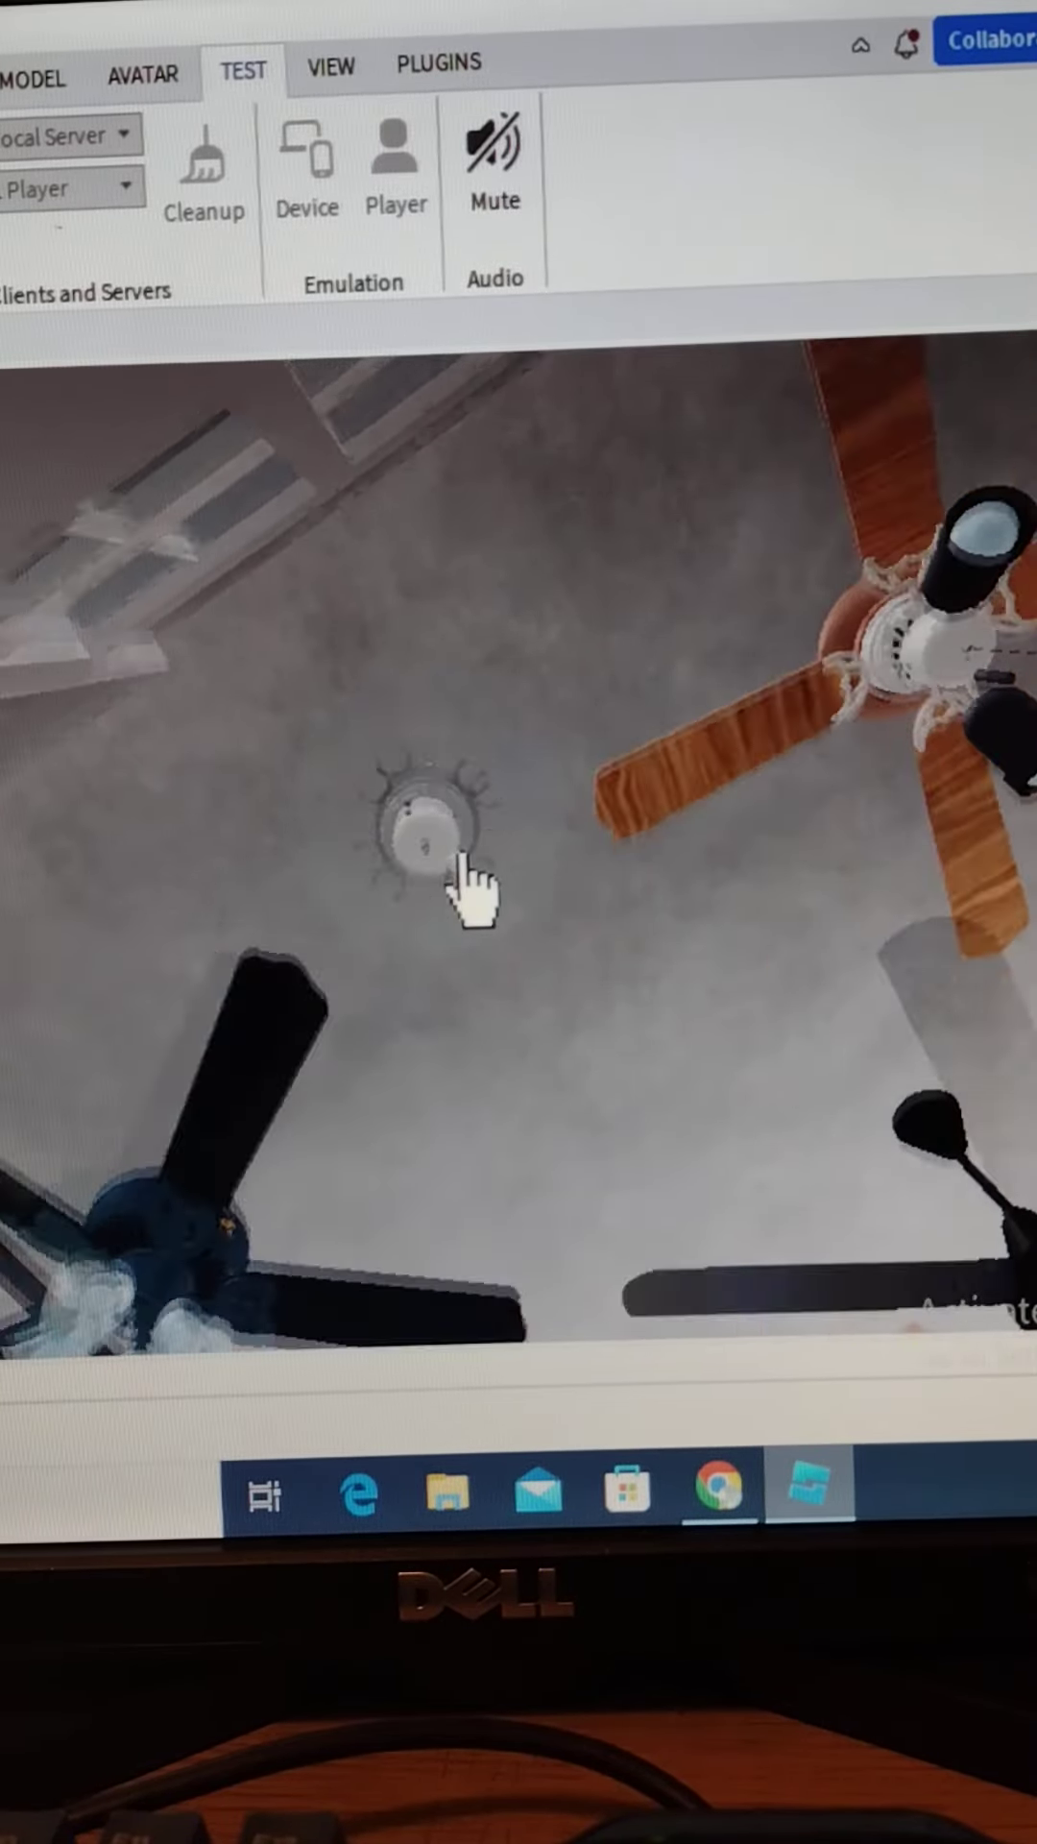
{"action": "right_click_drag", "start_coordinate": [464, 868], "coordinate": [472, 883]}
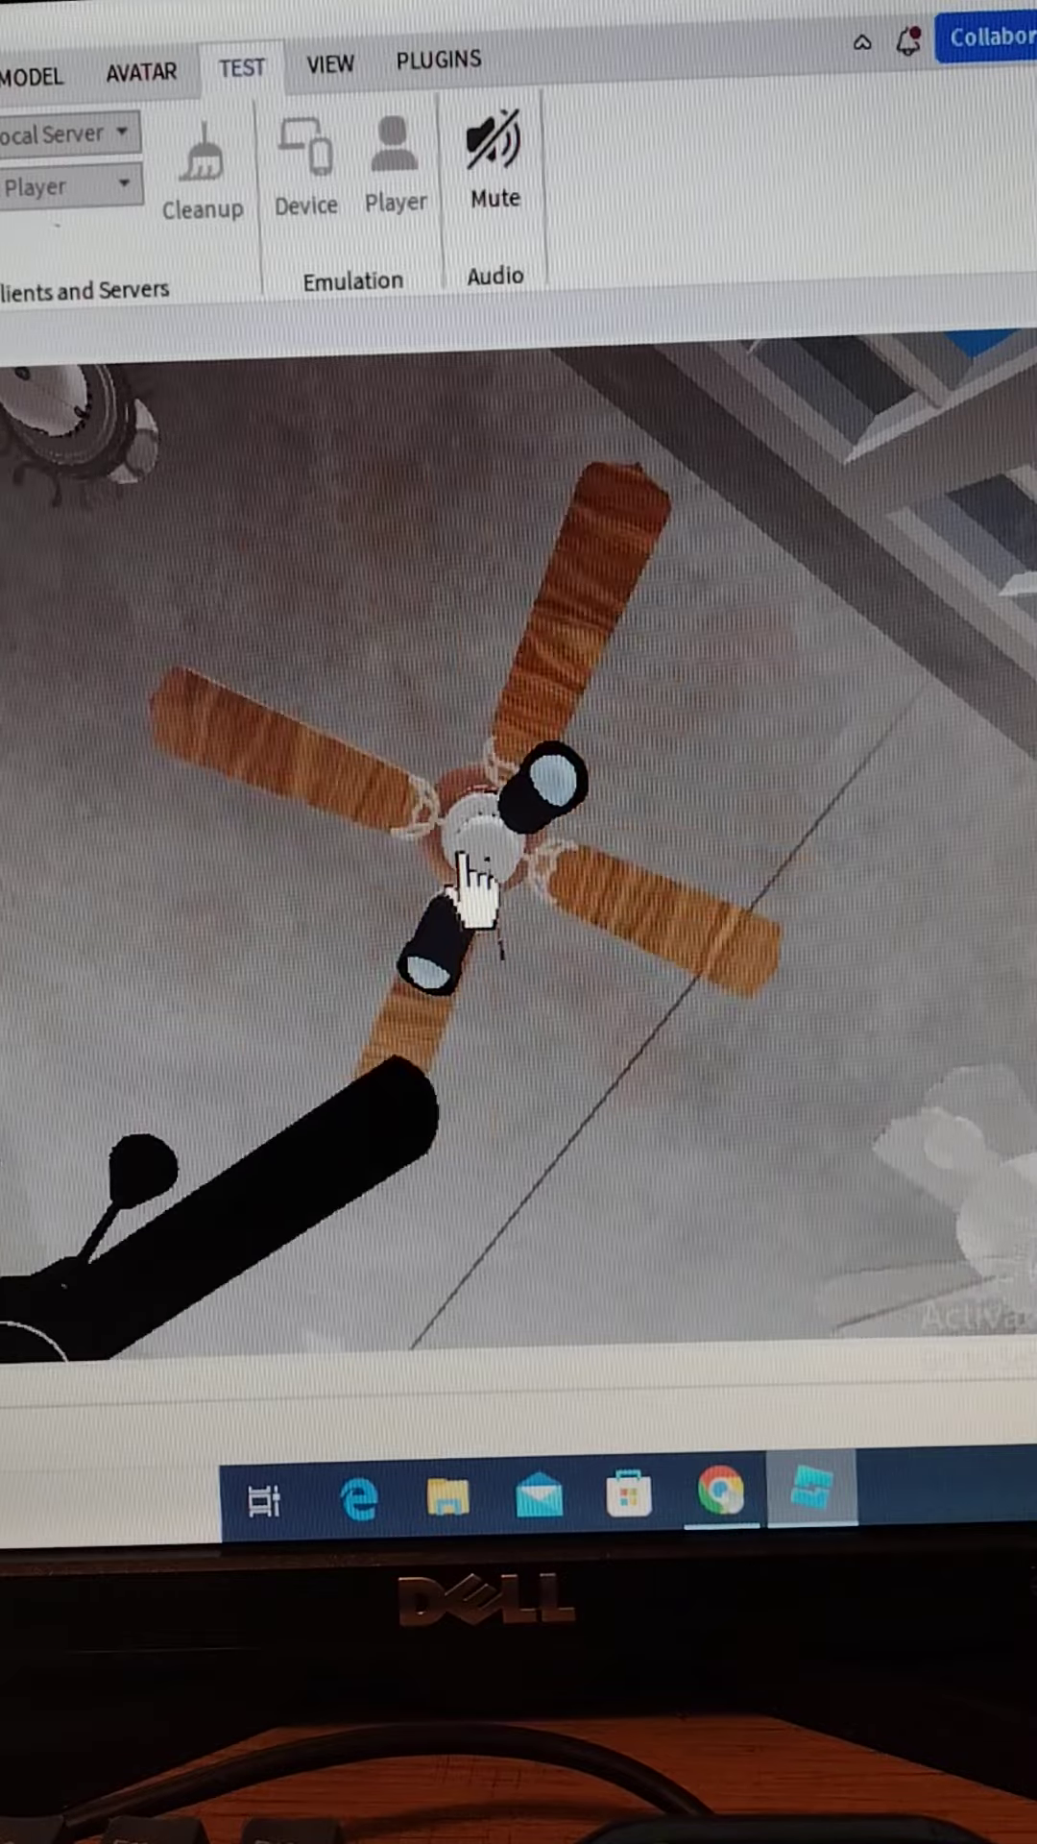
{"action": "left_click", "coordinate": [472, 882]}
Pull back across the ceiling toward the dark gold-hub fan.
{"action": "mouse_move", "coordinate": [476, 886]}
{"action": "right_mouse_down"}
{"action": "mouse_move", "coordinate": [469, 875]}
{"action": "mouse_move", "coordinate": [473, 881]}
{"action": "right_mouse_up"}
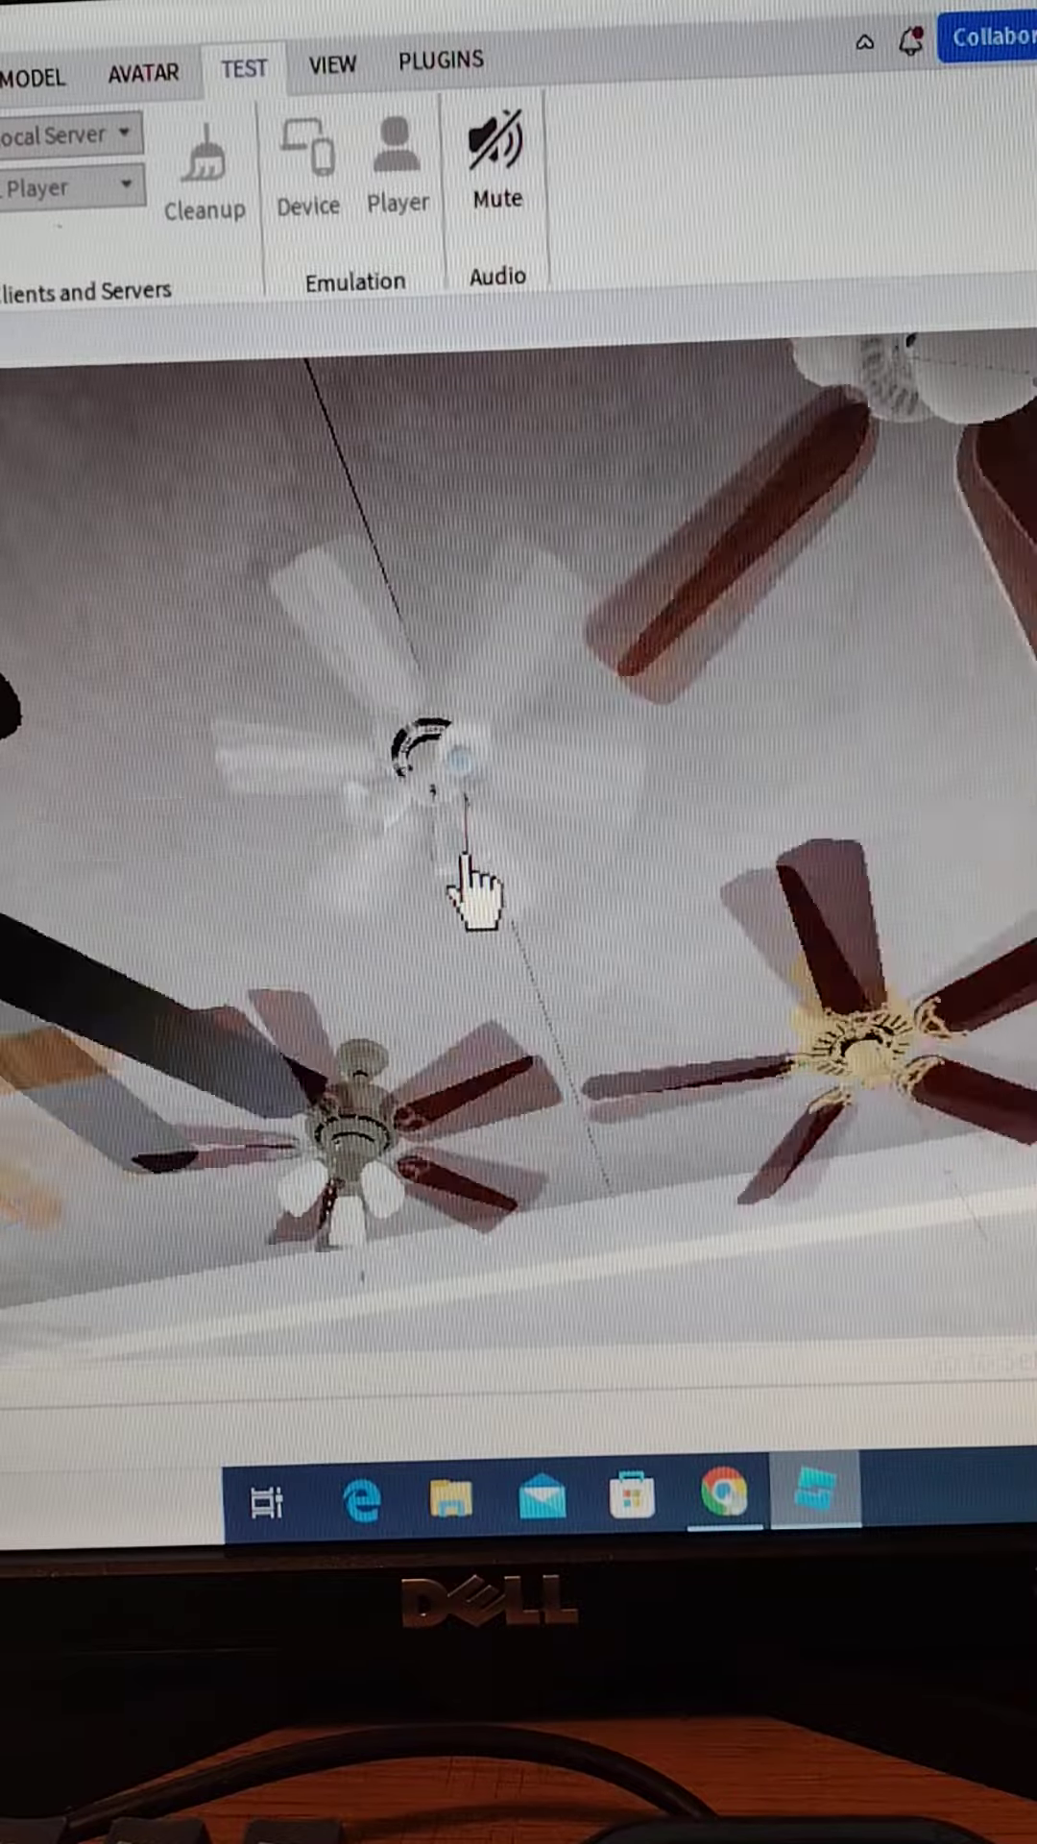
{"action": "right_click_drag", "start_coordinate": [472, 882], "coordinate": [473, 881]}
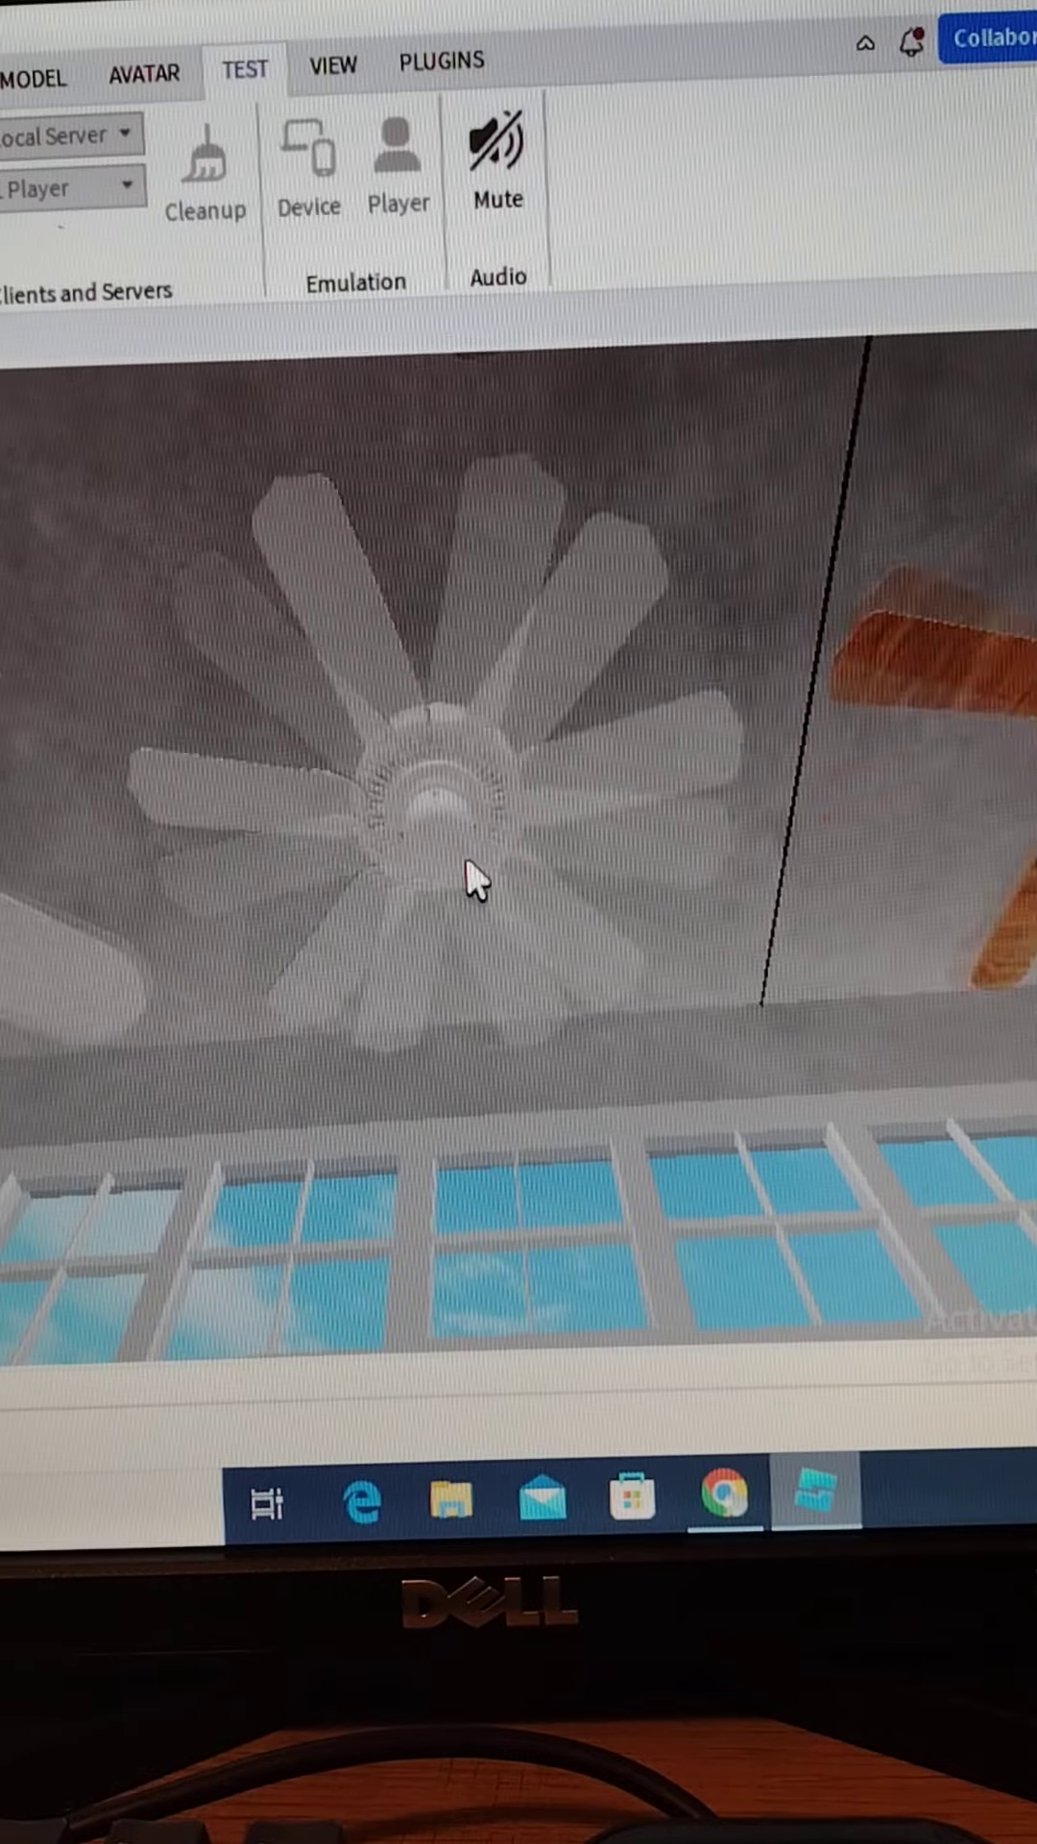
{"action": "right_click_drag", "start_coordinate": [473, 883], "coordinate": [476, 887]}
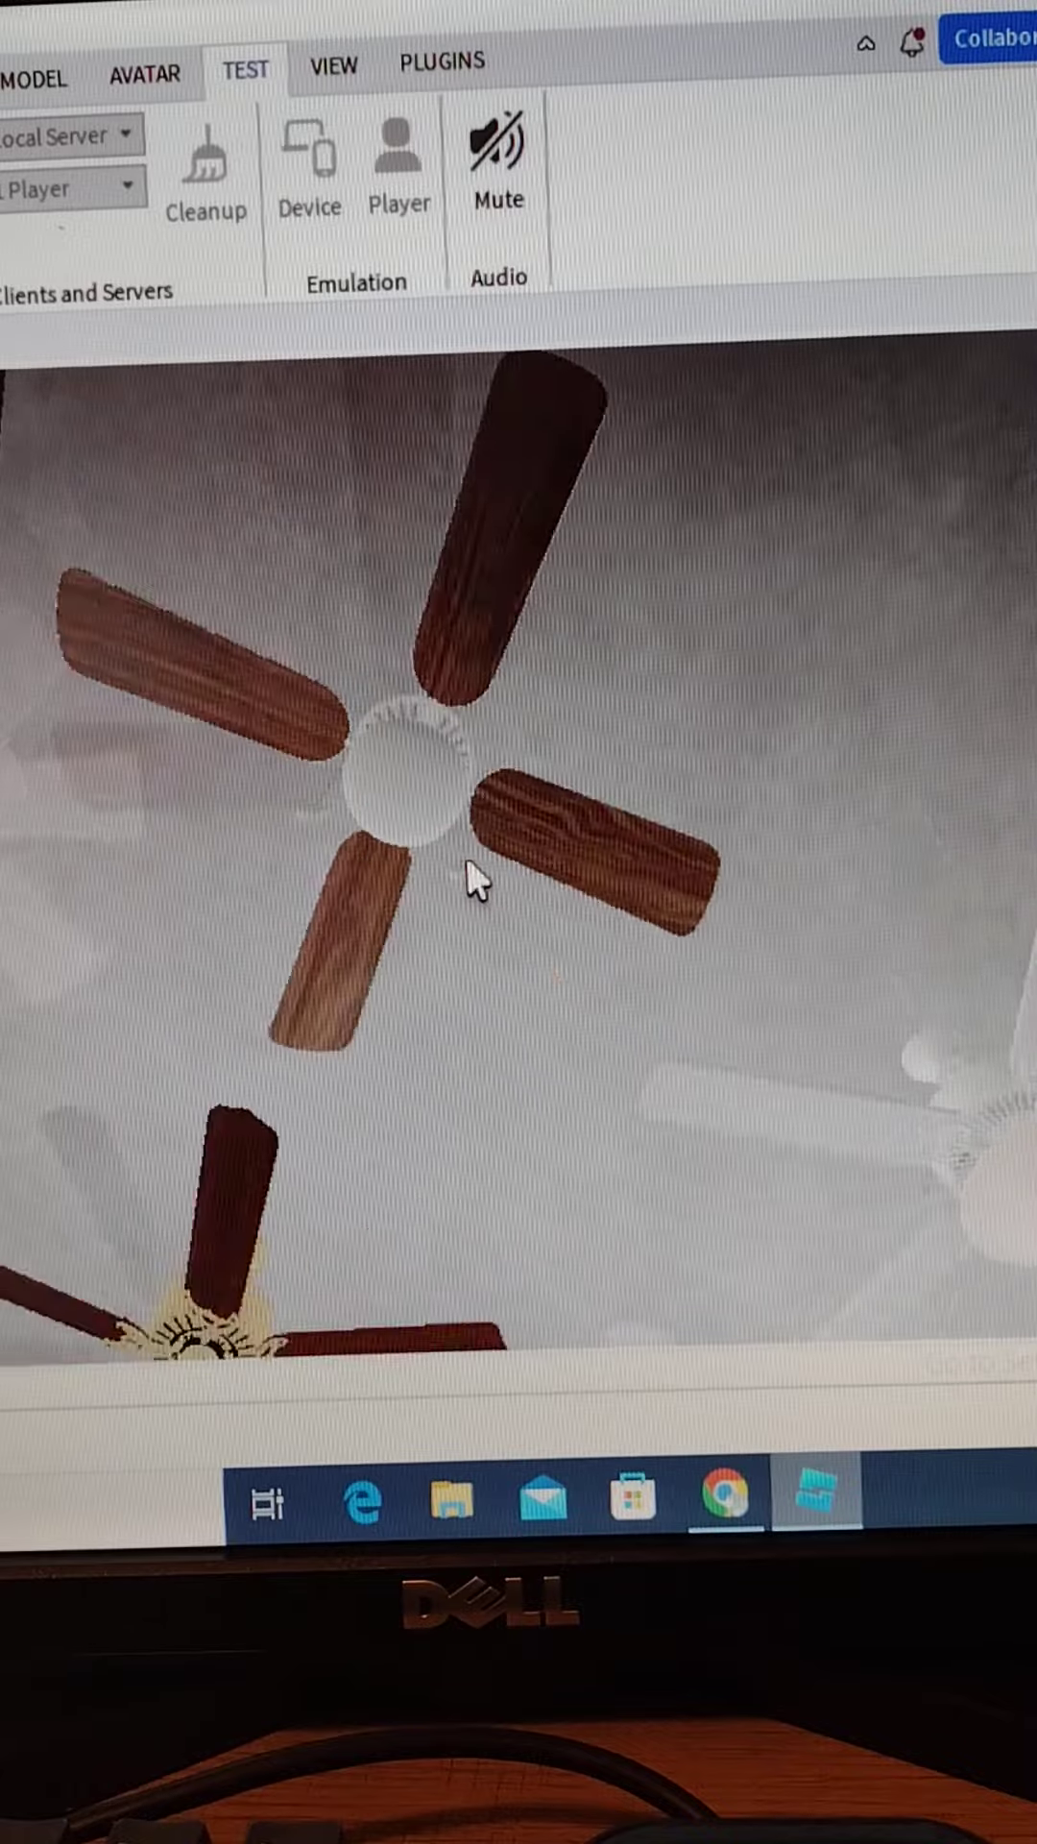
{"action": "key", "text": "s"}
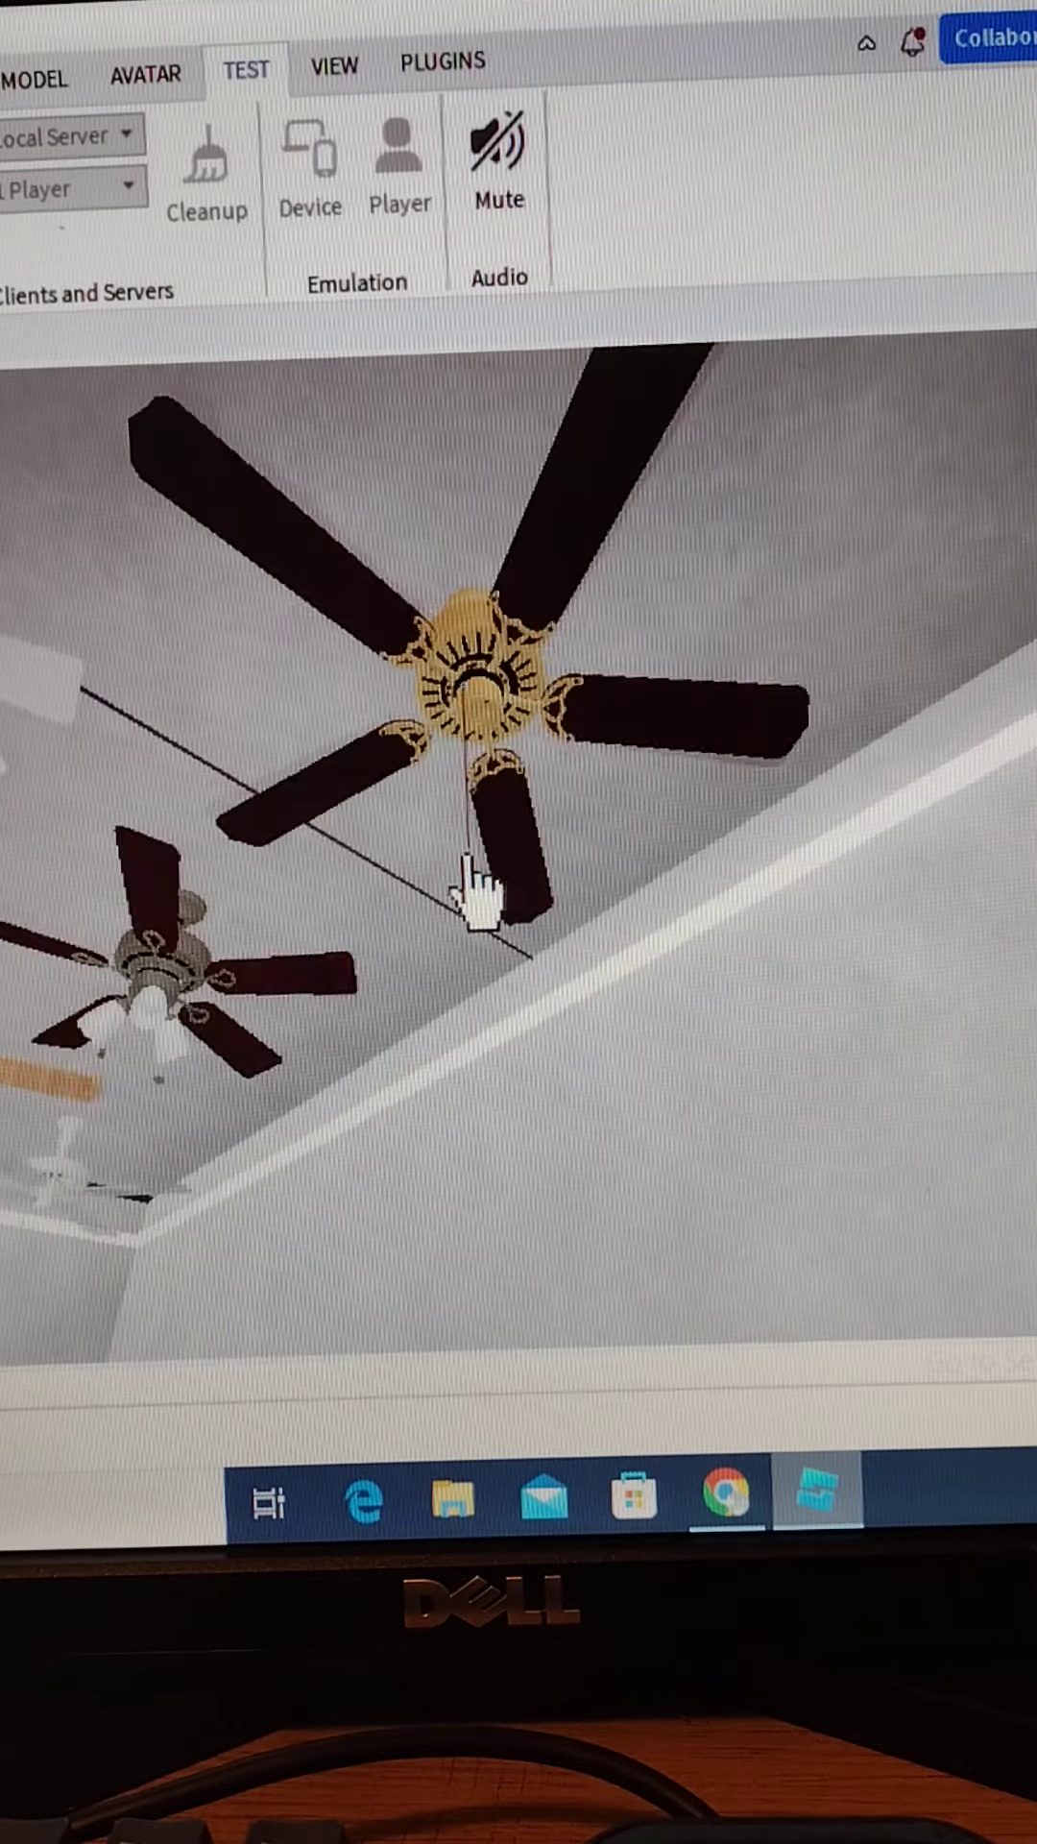
{"action": "right_click_drag", "start_coordinate": [475, 885], "coordinate": [477, 881]}
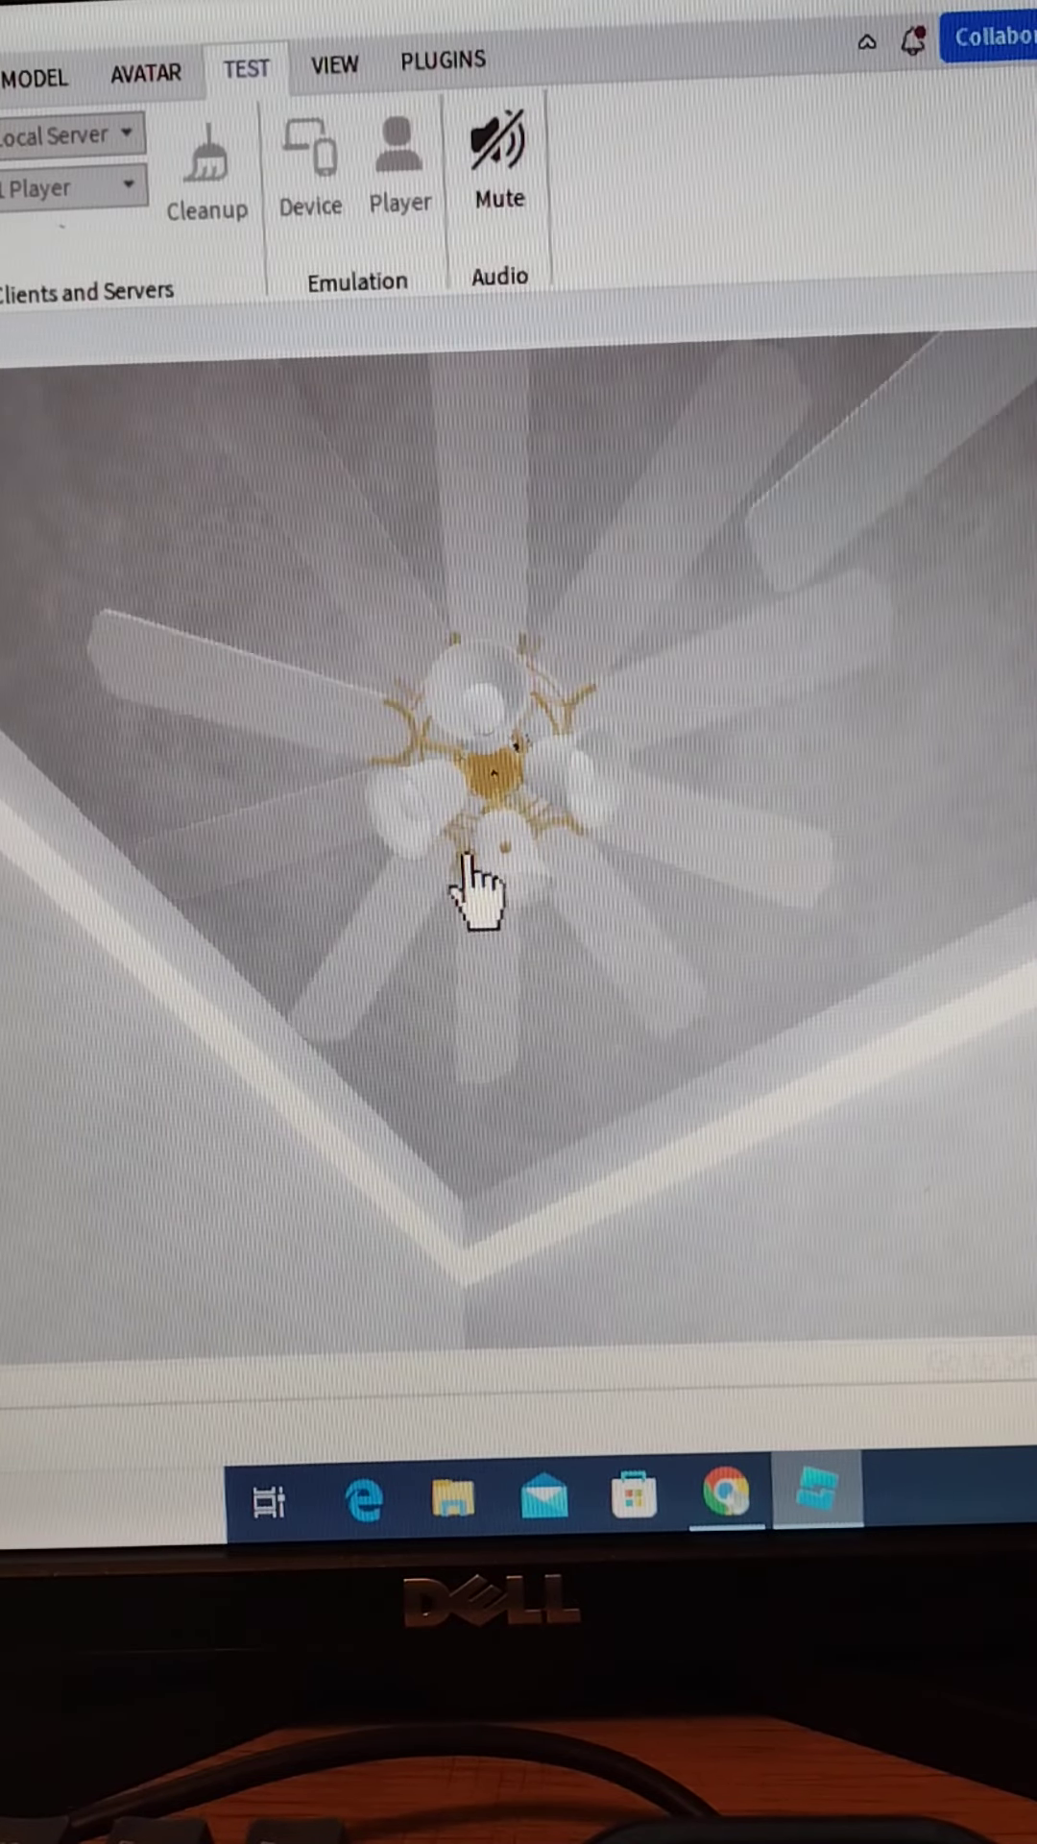
{"action": "key", "text": "w"}
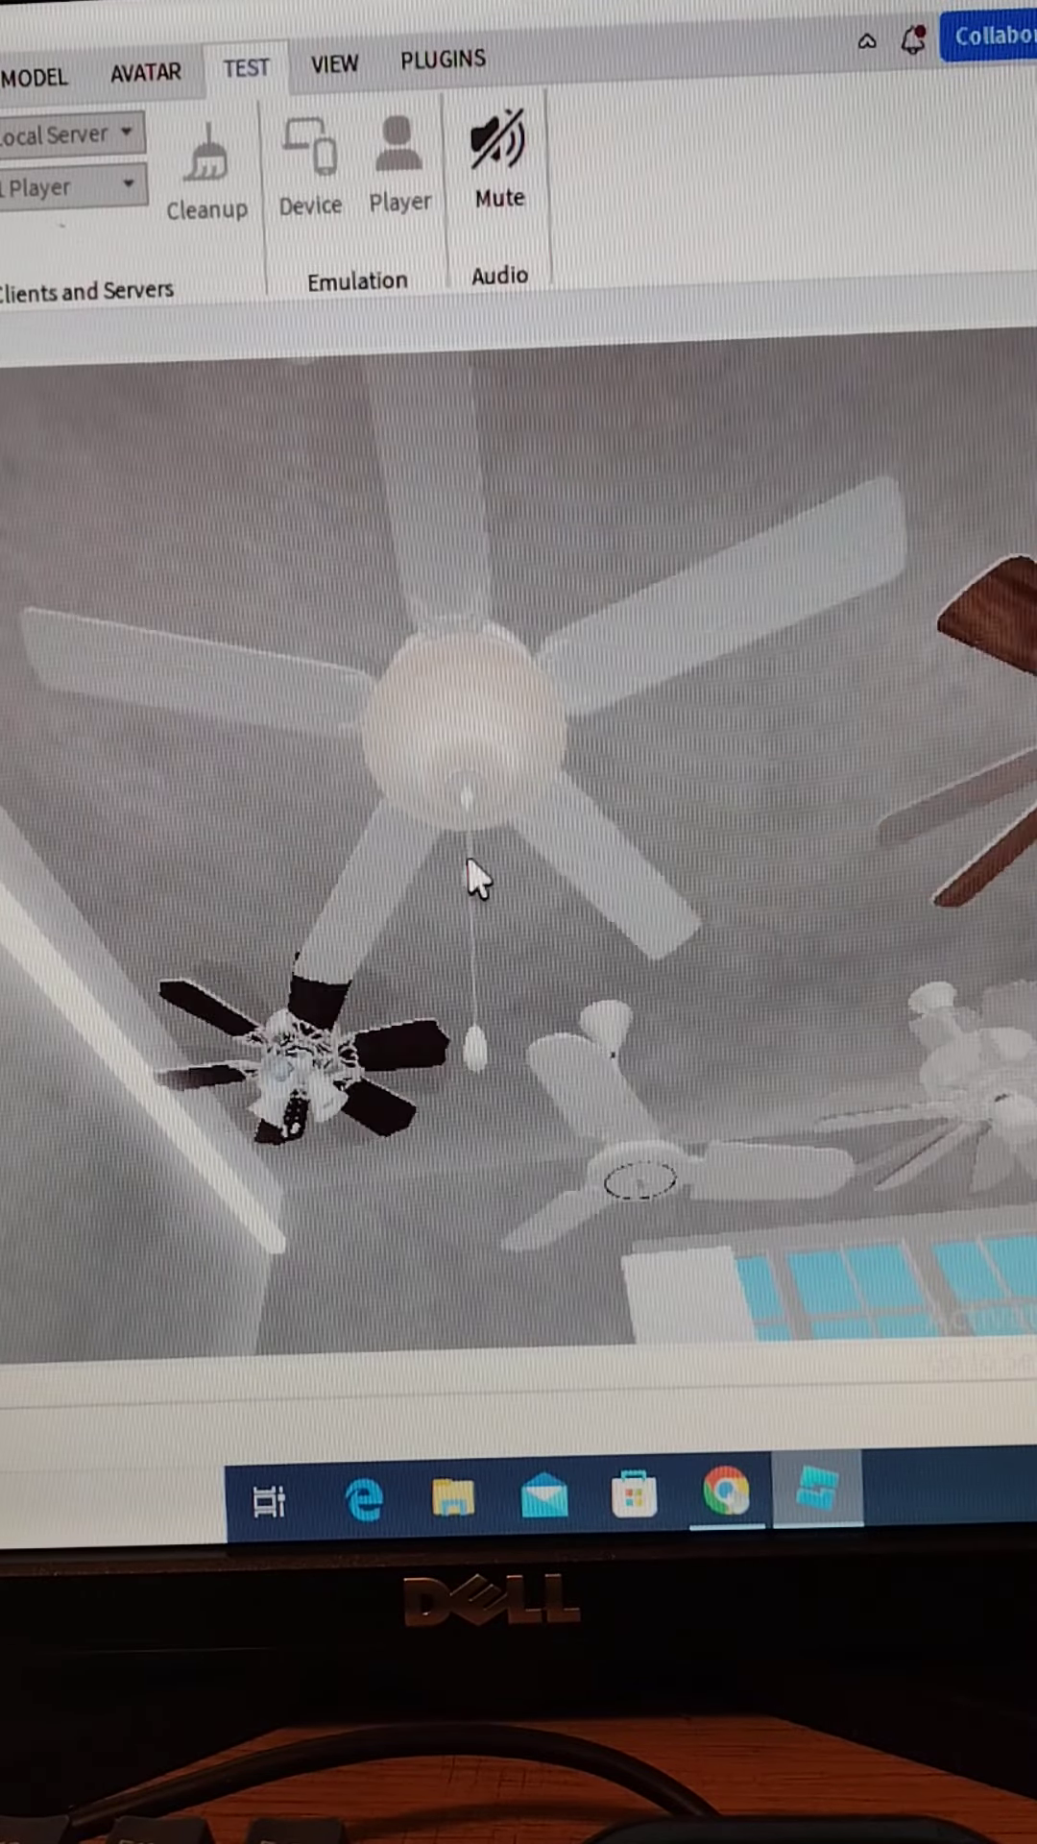
{"action": "key", "text": "w"}
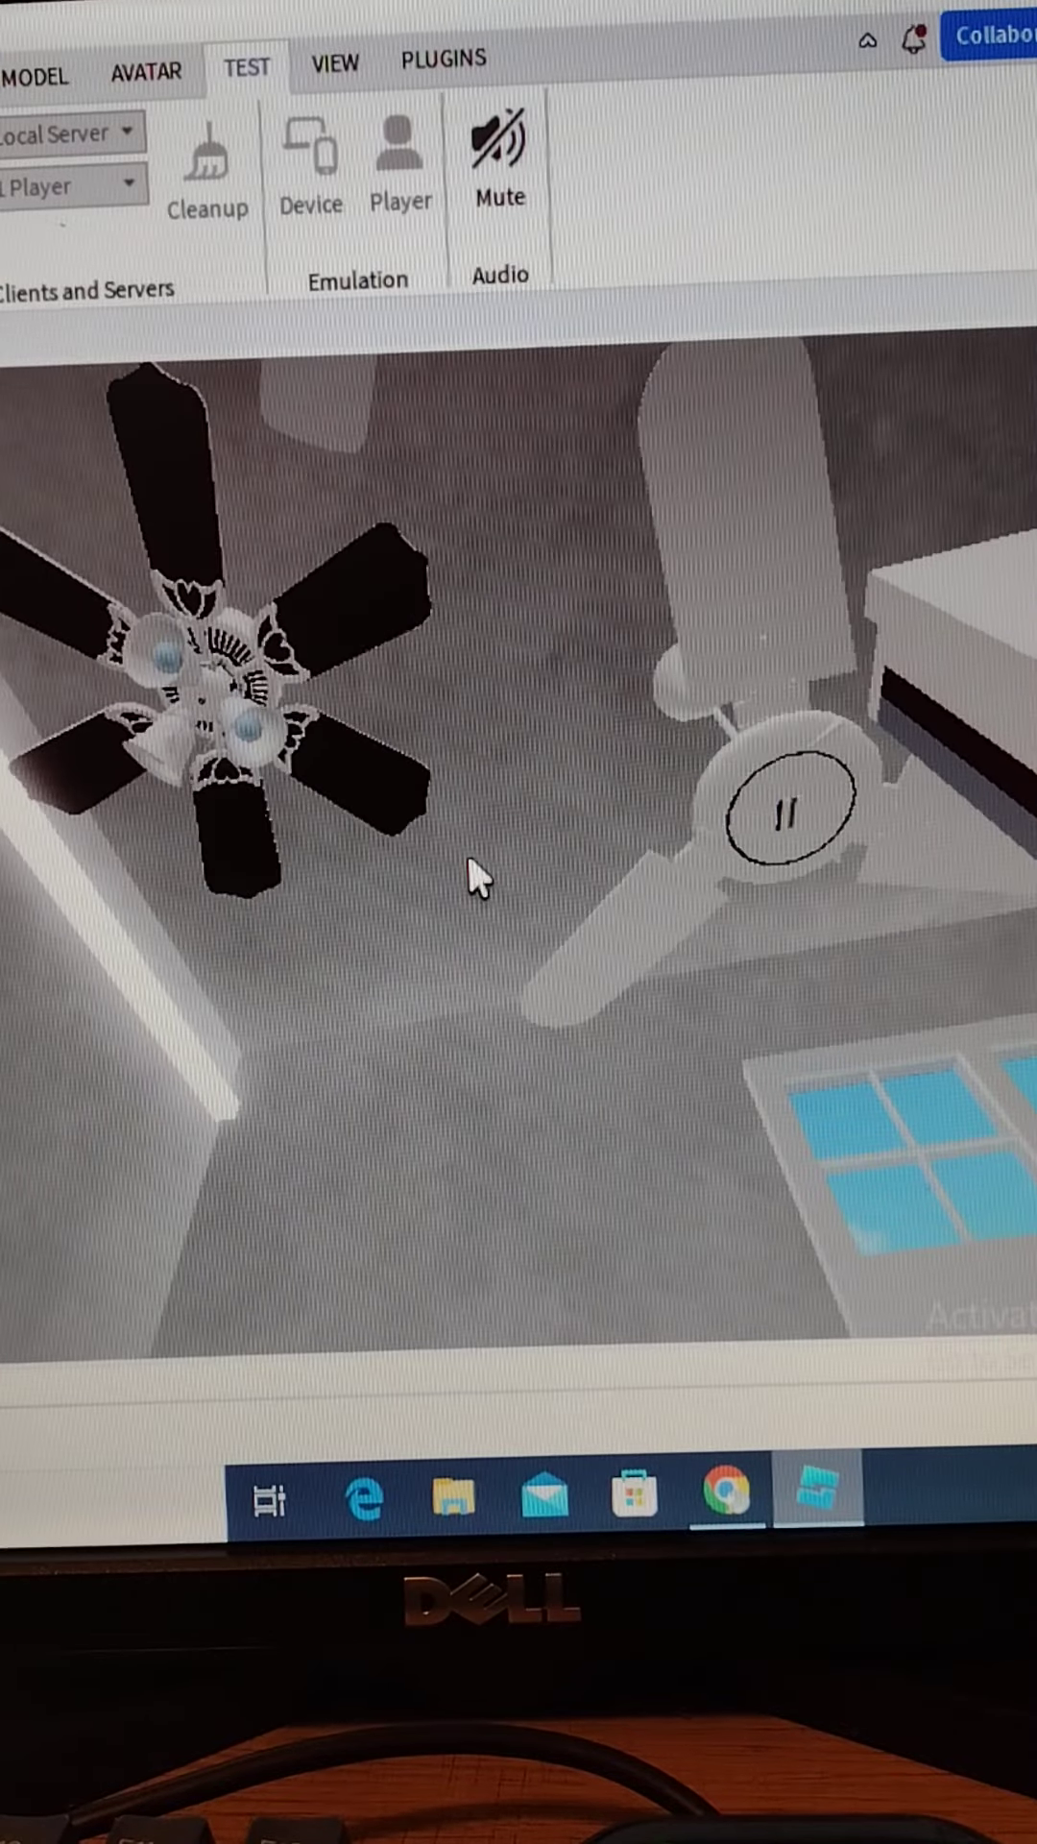
{"action": "right_click_drag", "start_coordinate": [475, 876], "coordinate": [479, 896]}
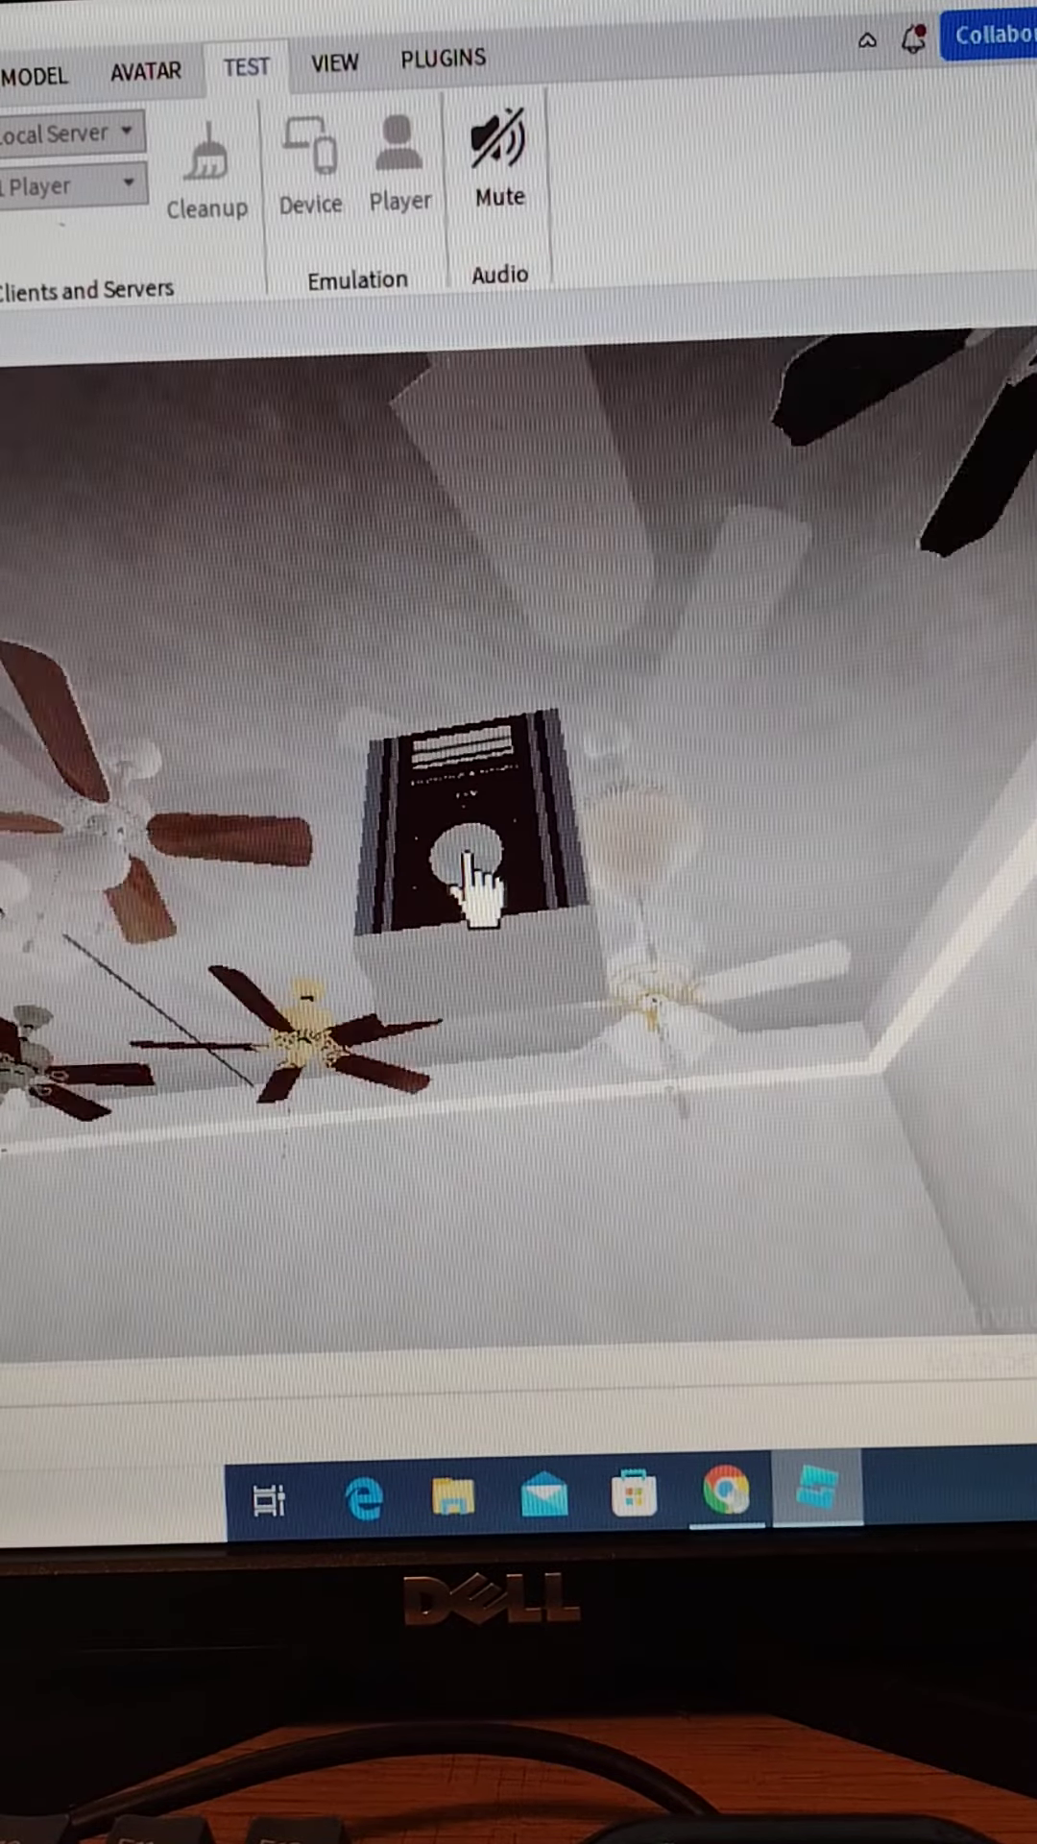
{"action": "mouse_move", "coordinate": [475, 876]}
{"action": "right_mouse_down"}
{"action": "mouse_move", "coordinate": [477, 888]}
{"action": "mouse_move", "coordinate": [476, 878]}
{"action": "right_mouse_up"}
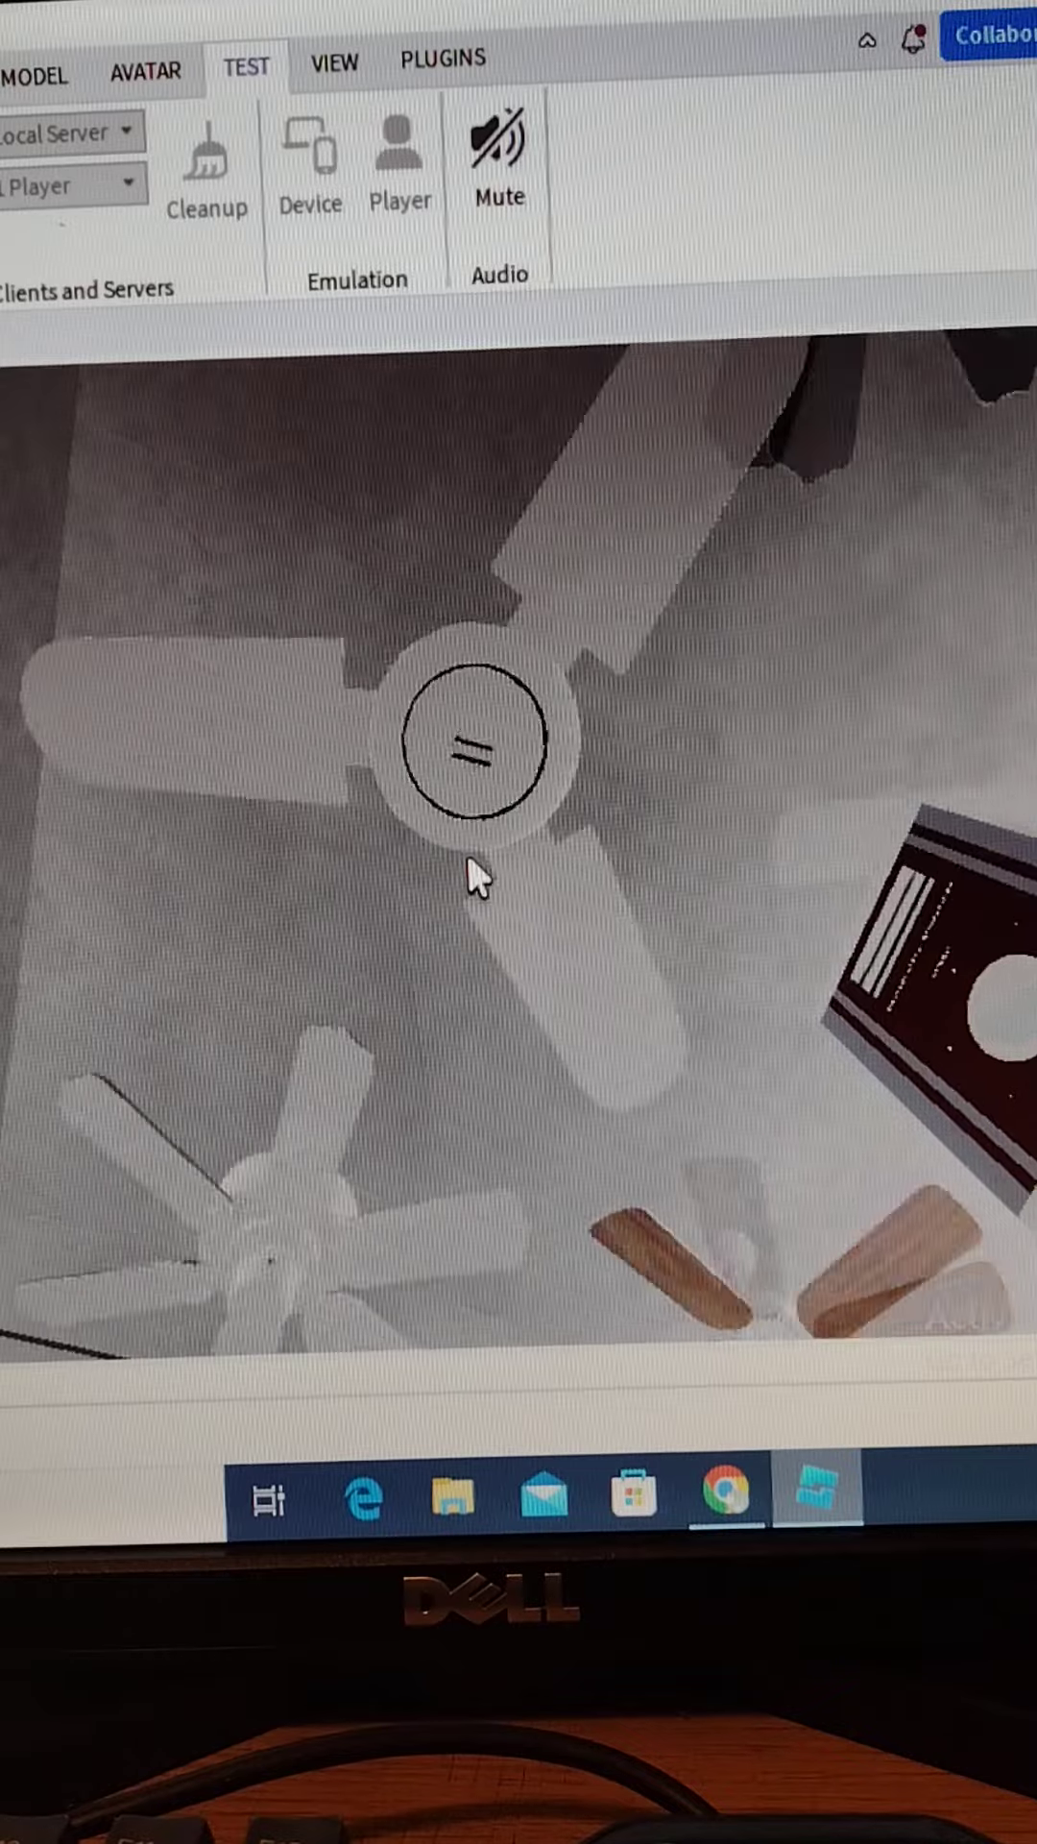
{"action": "mouse_move", "coordinate": [477, 880]}
{"action": "right_mouse_down"}
{"action": "mouse_move", "coordinate": [469, 858]}
{"action": "mouse_move", "coordinate": [475, 880]}
{"action": "right_mouse_up"}
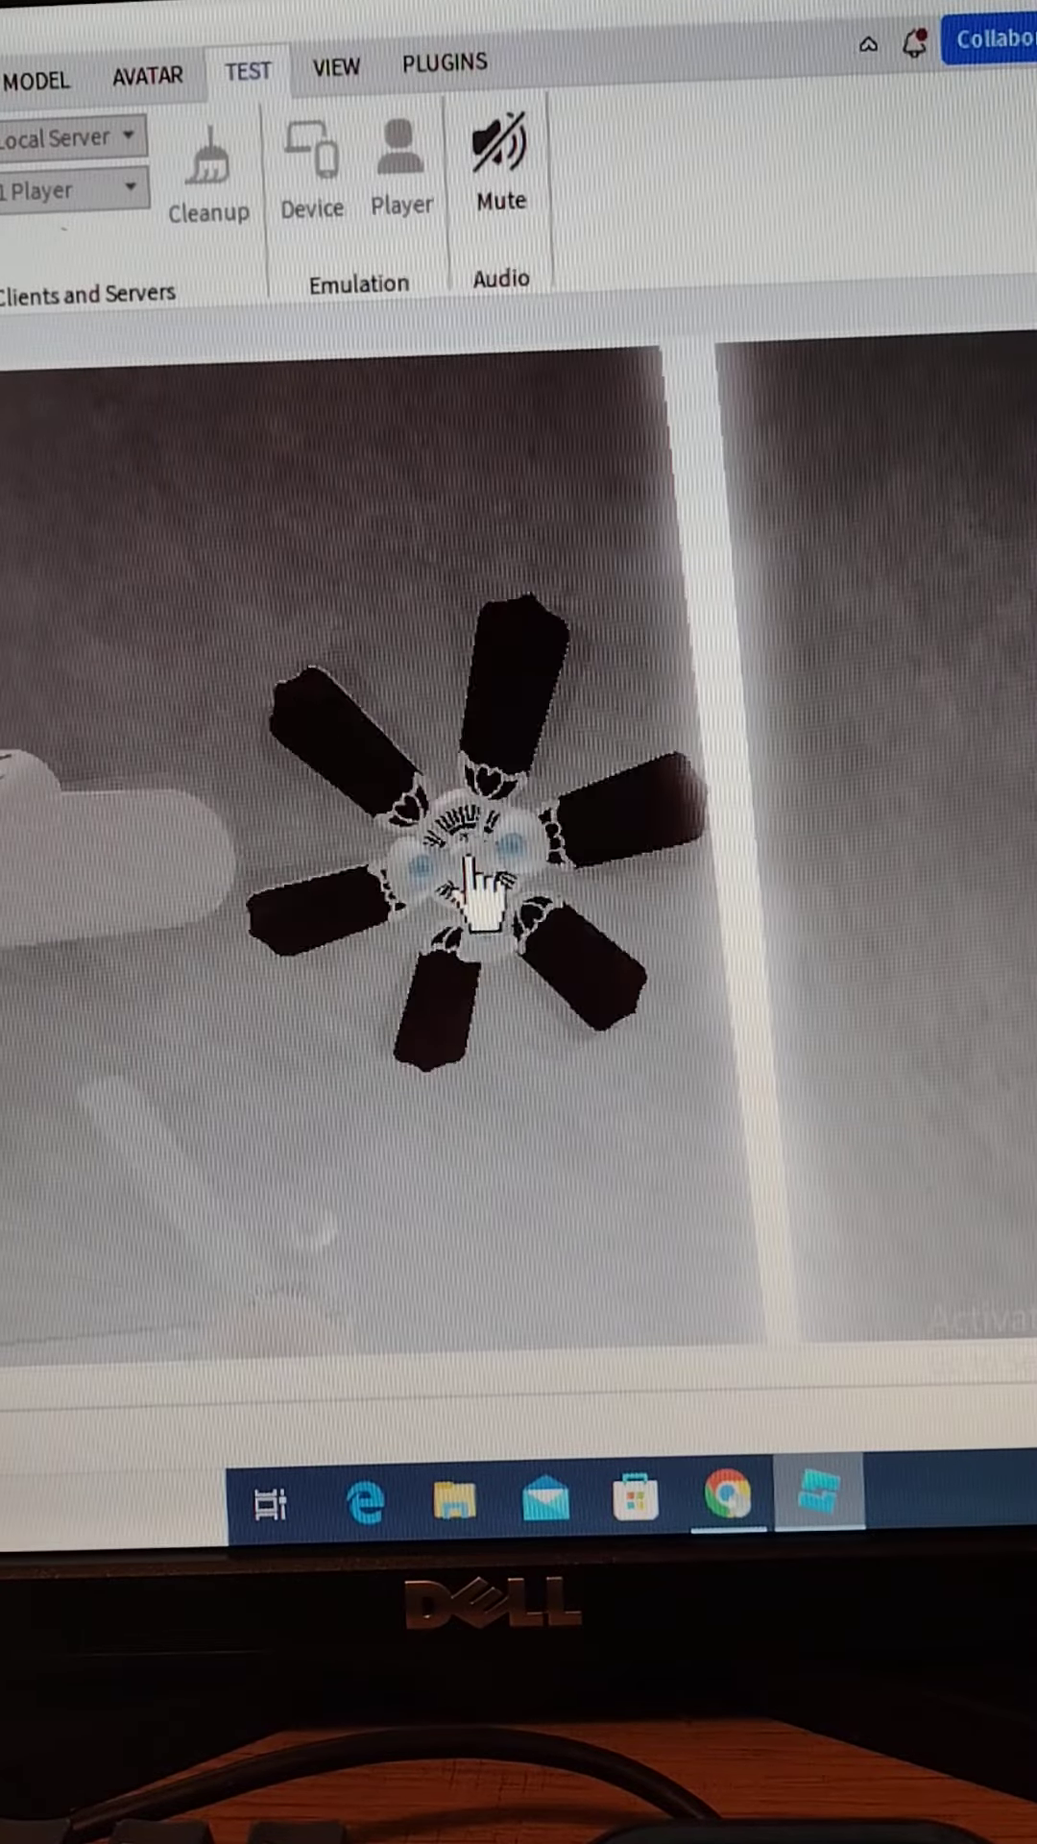
{"action": "right_click_drag", "start_coordinate": [476, 876], "coordinate": [475, 883]}
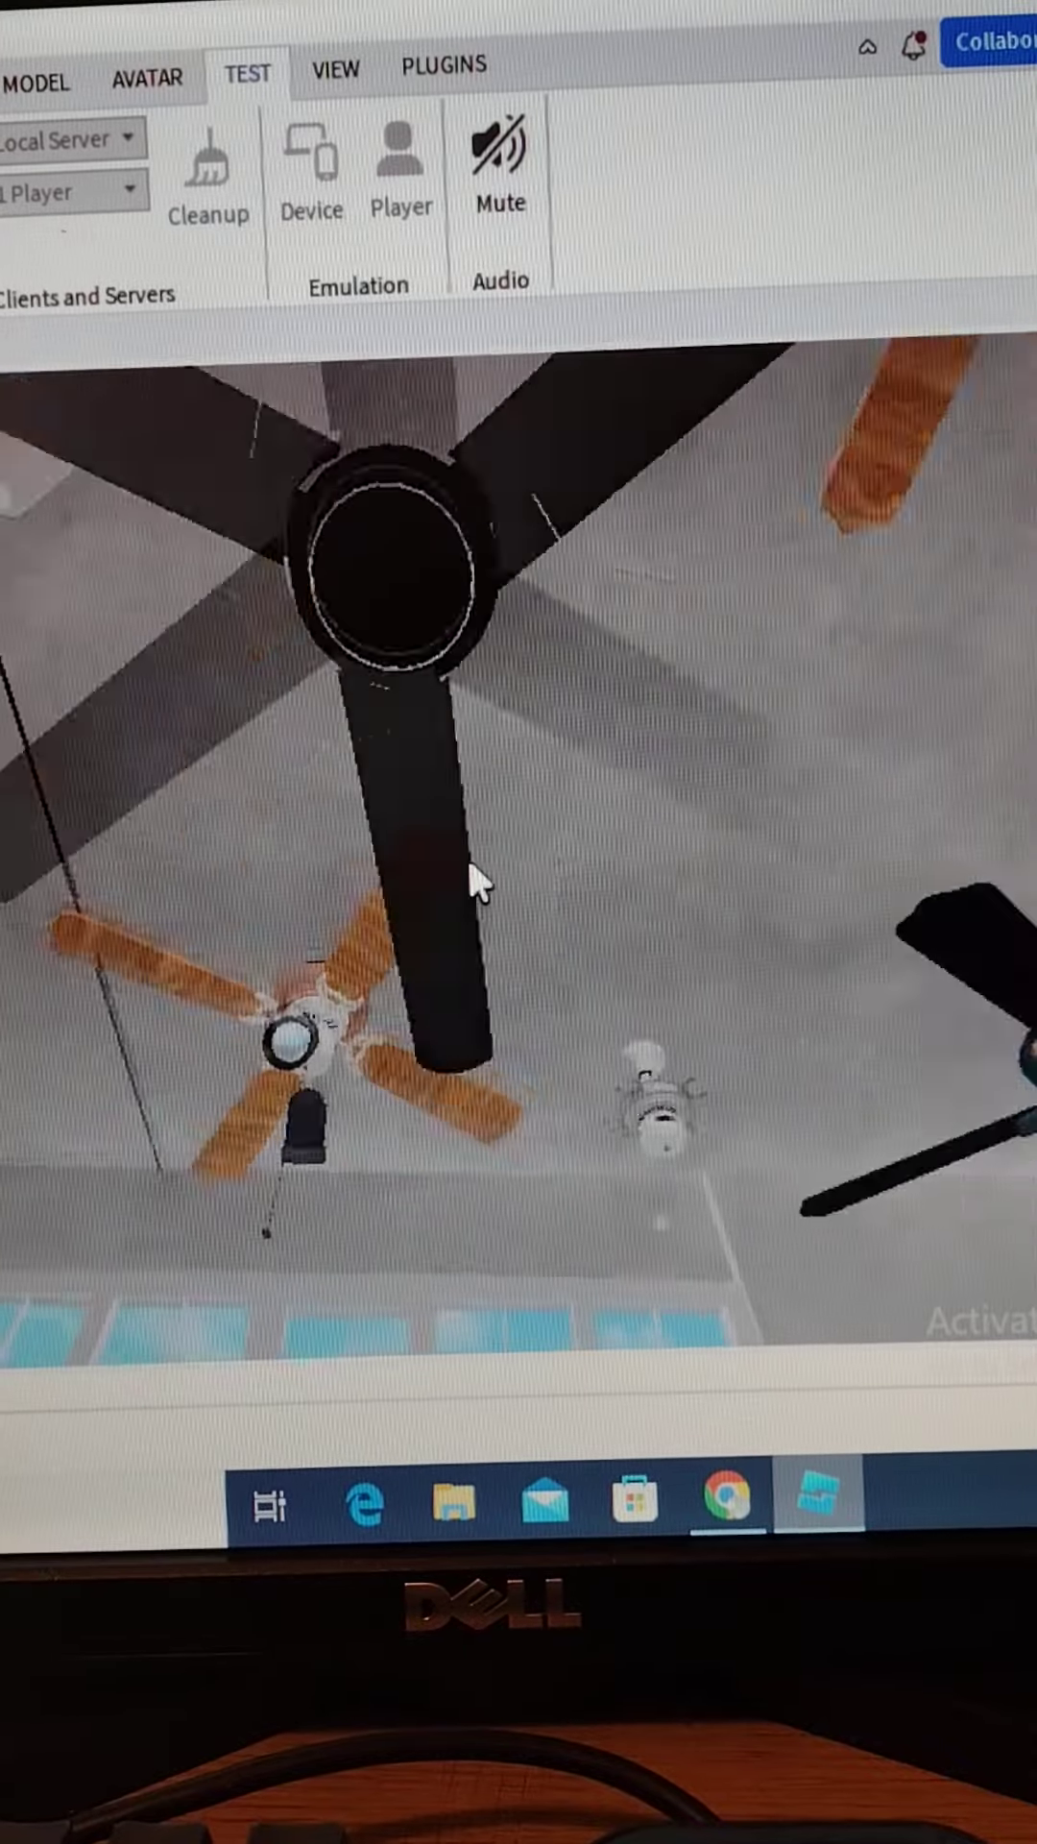
{"action": "right_click_drag", "start_coordinate": [476, 881], "coordinate": [479, 893]}
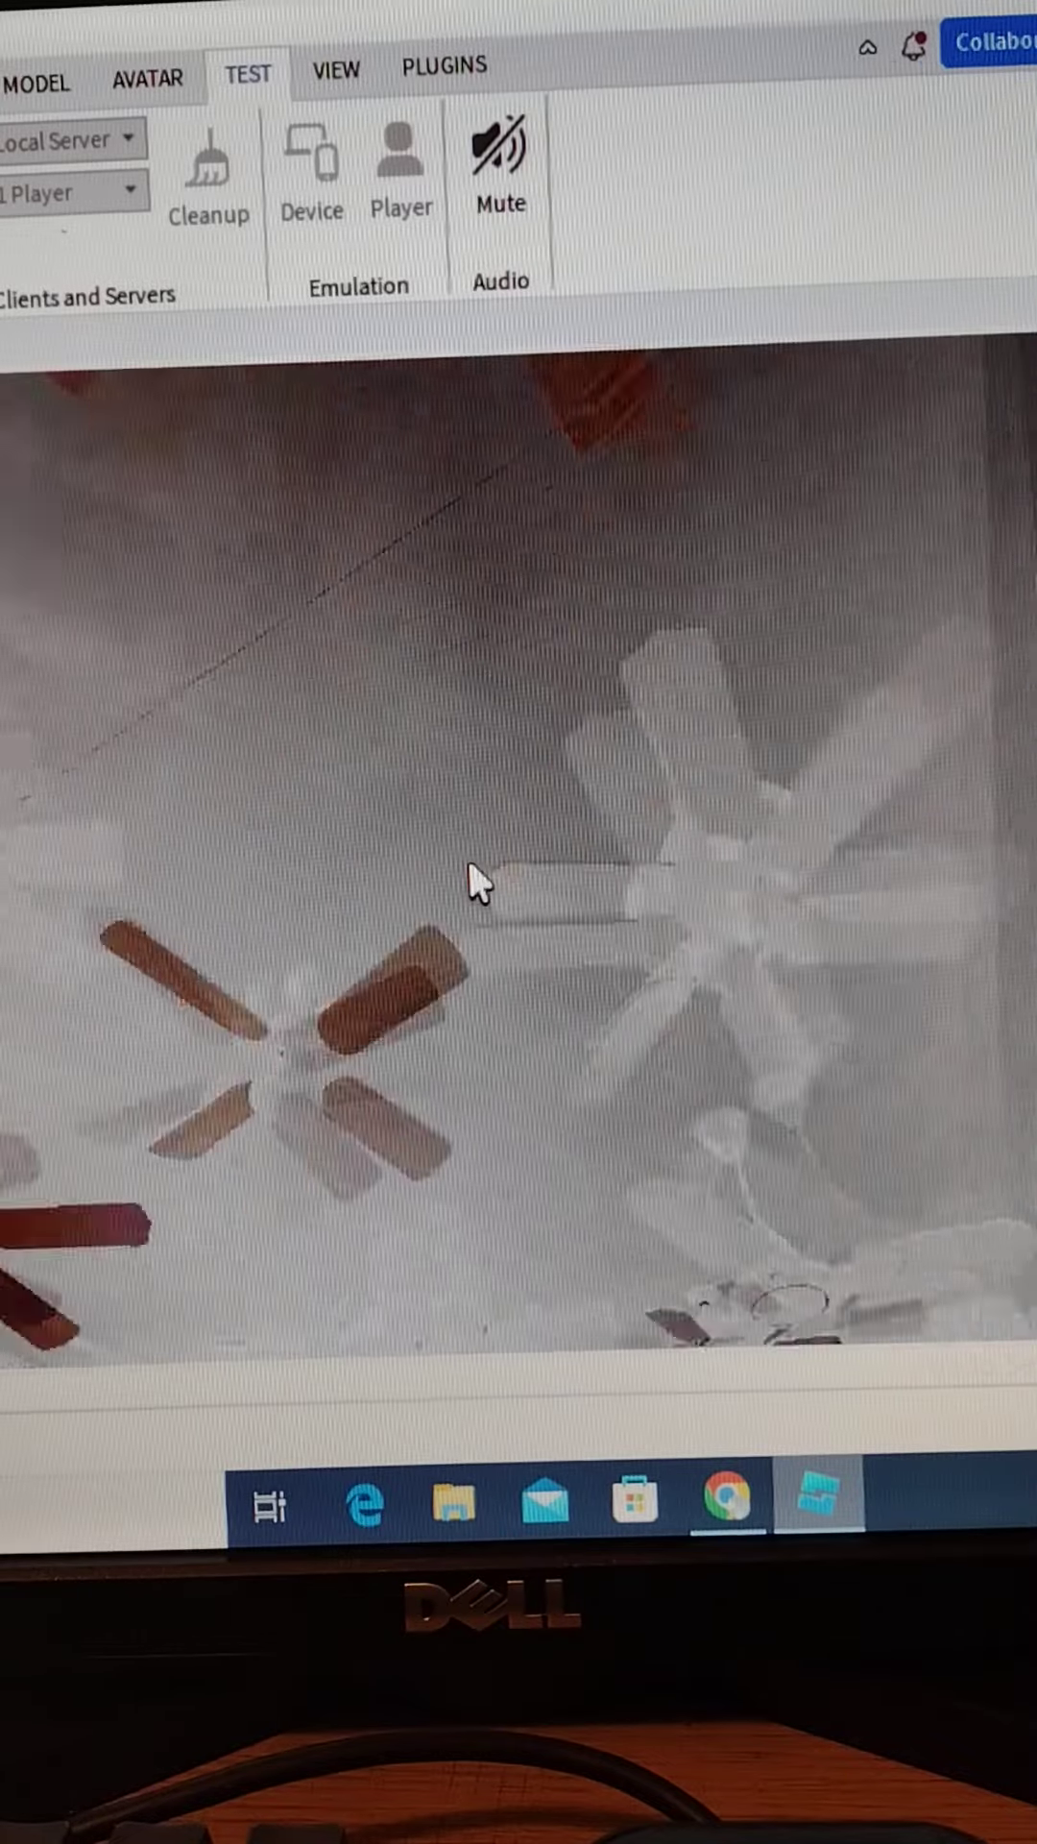
{"action": "right_click_drag", "start_coordinate": [475, 882], "coordinate": [475, 882]}
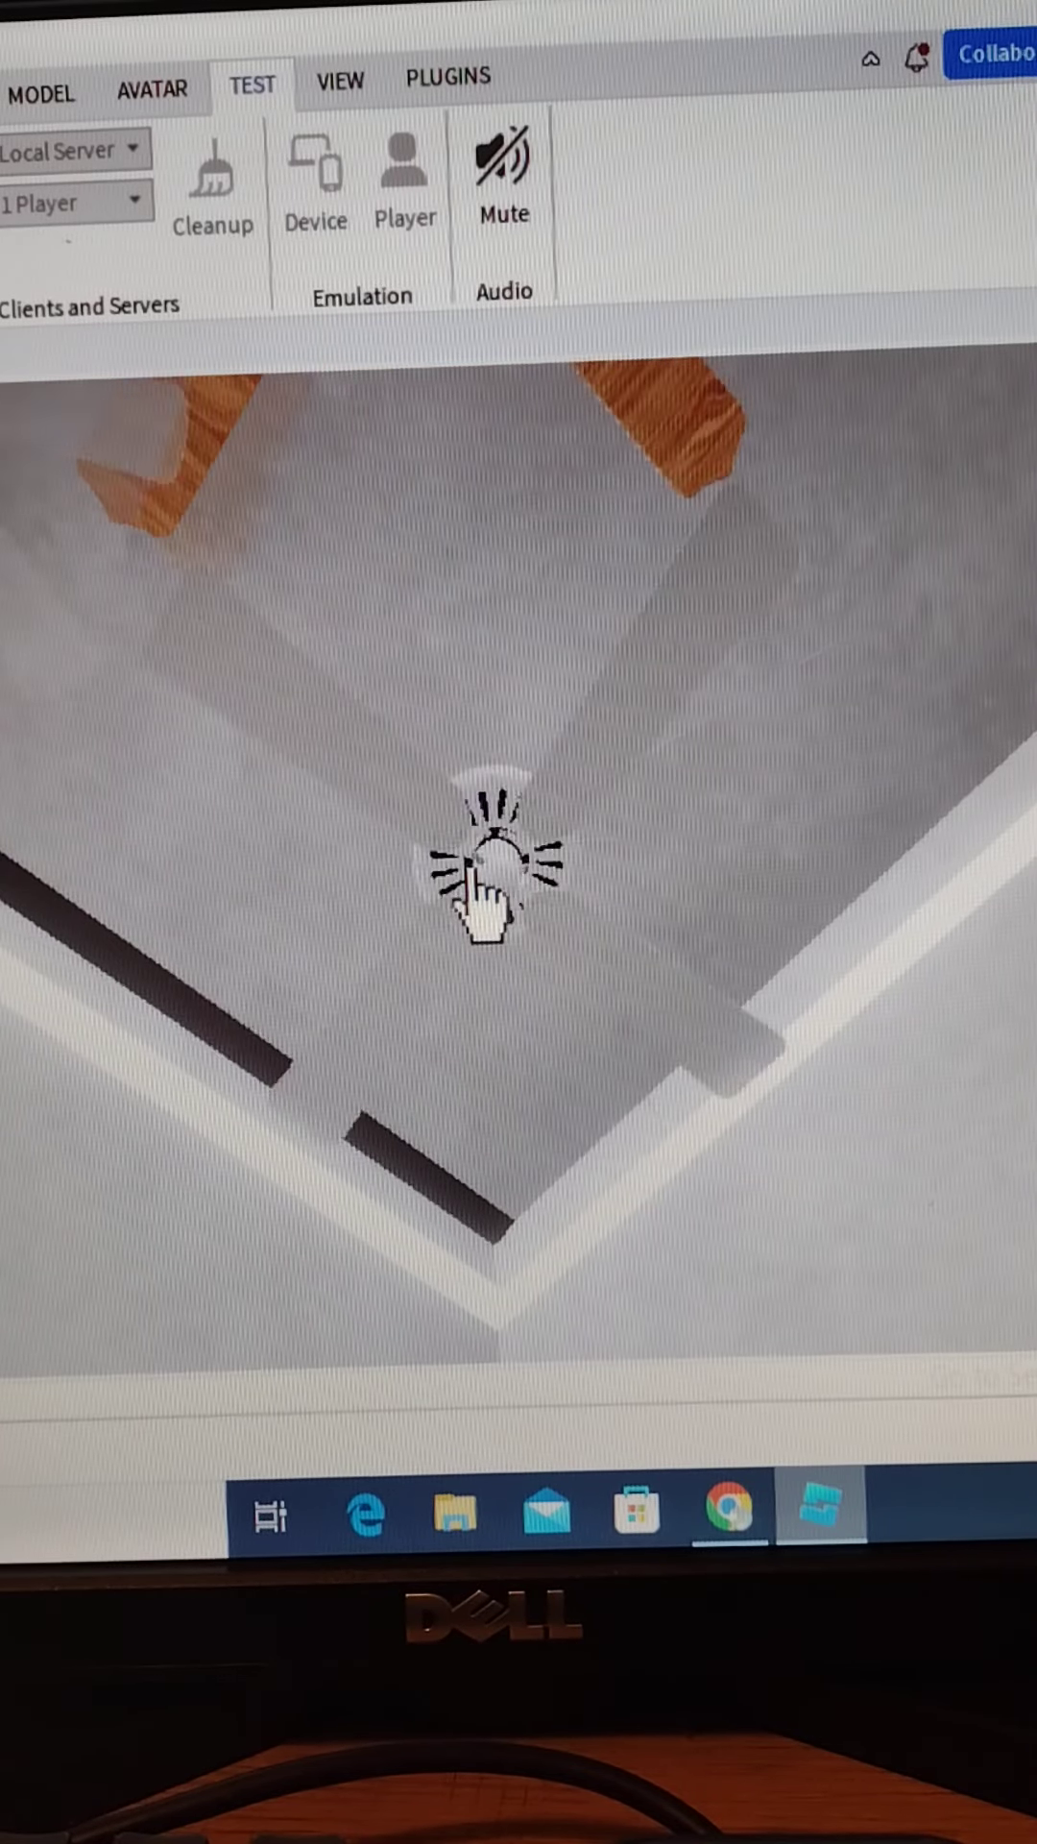
Pull the spinning fan off its ceiling mount.
{"action": "left_click", "coordinate": [483, 899]}
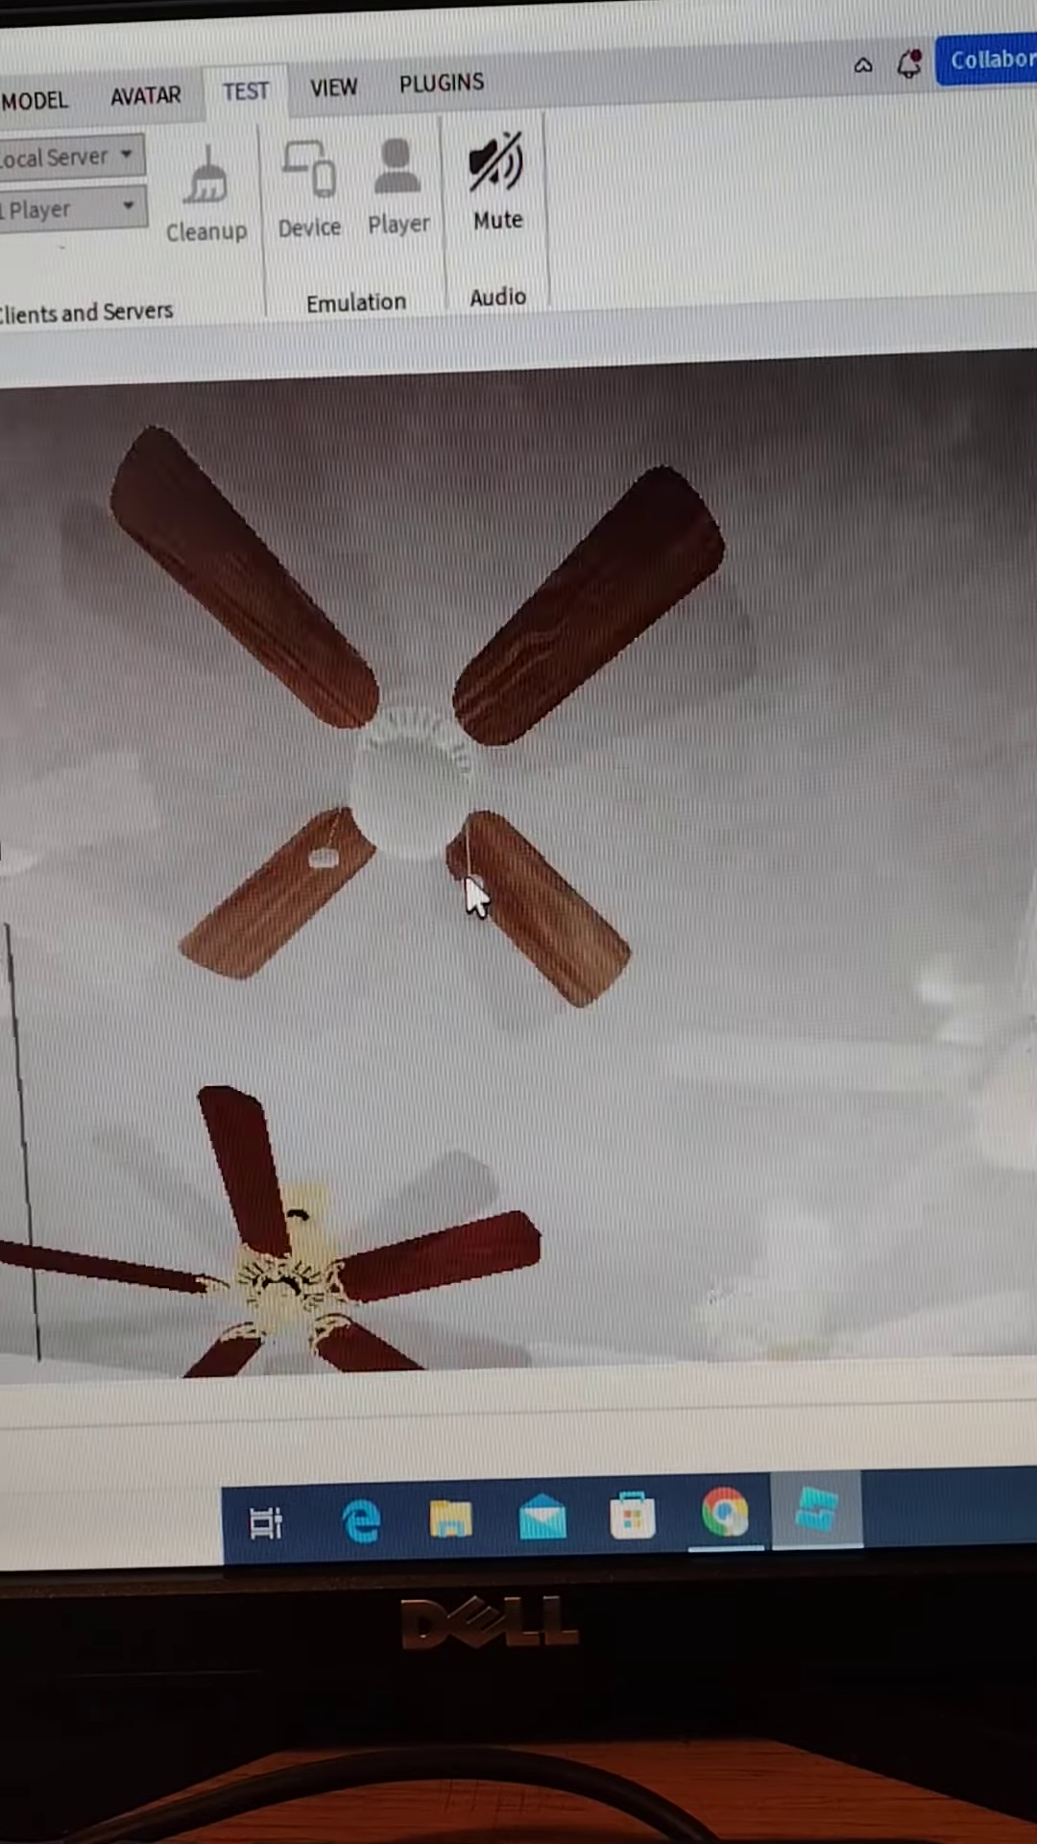
Switch on the wooden-bladed fan, walk past the brass fan, and start the white fan.
{"action": "left_click", "coordinate": [476, 893]}
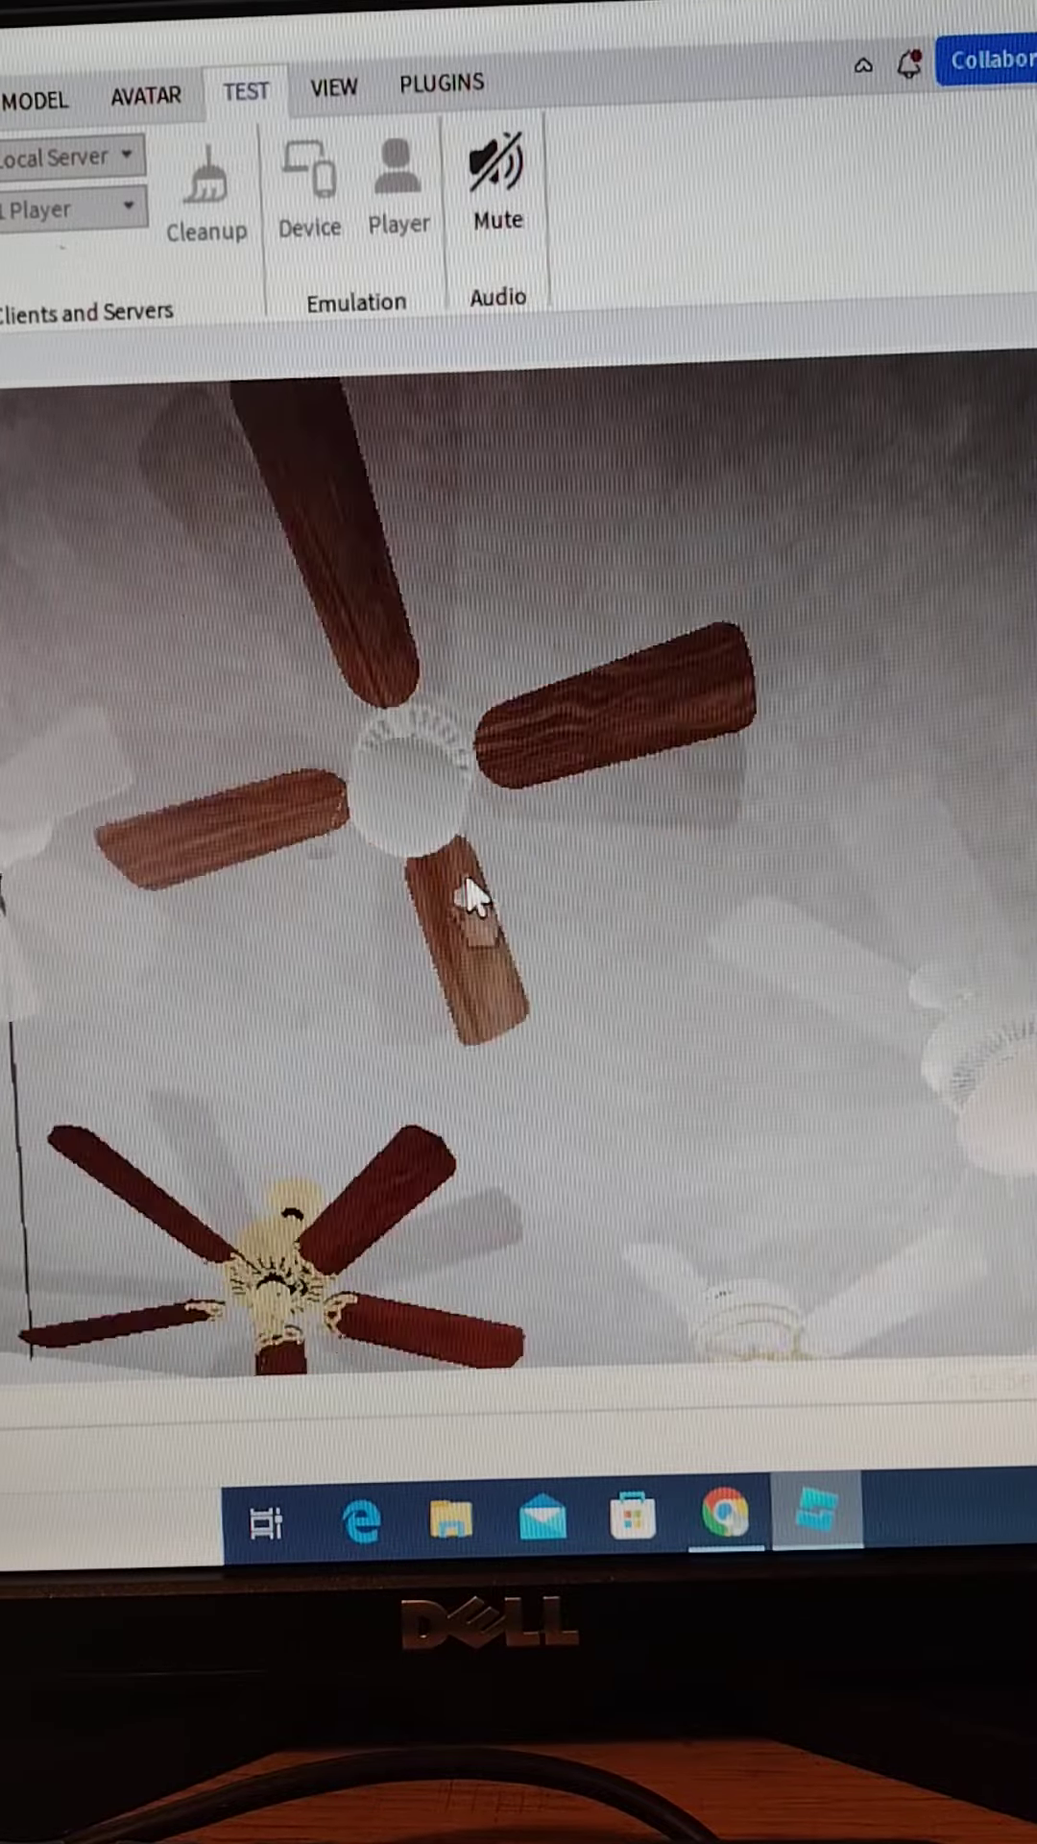
{"action": "key", "text": "w"}
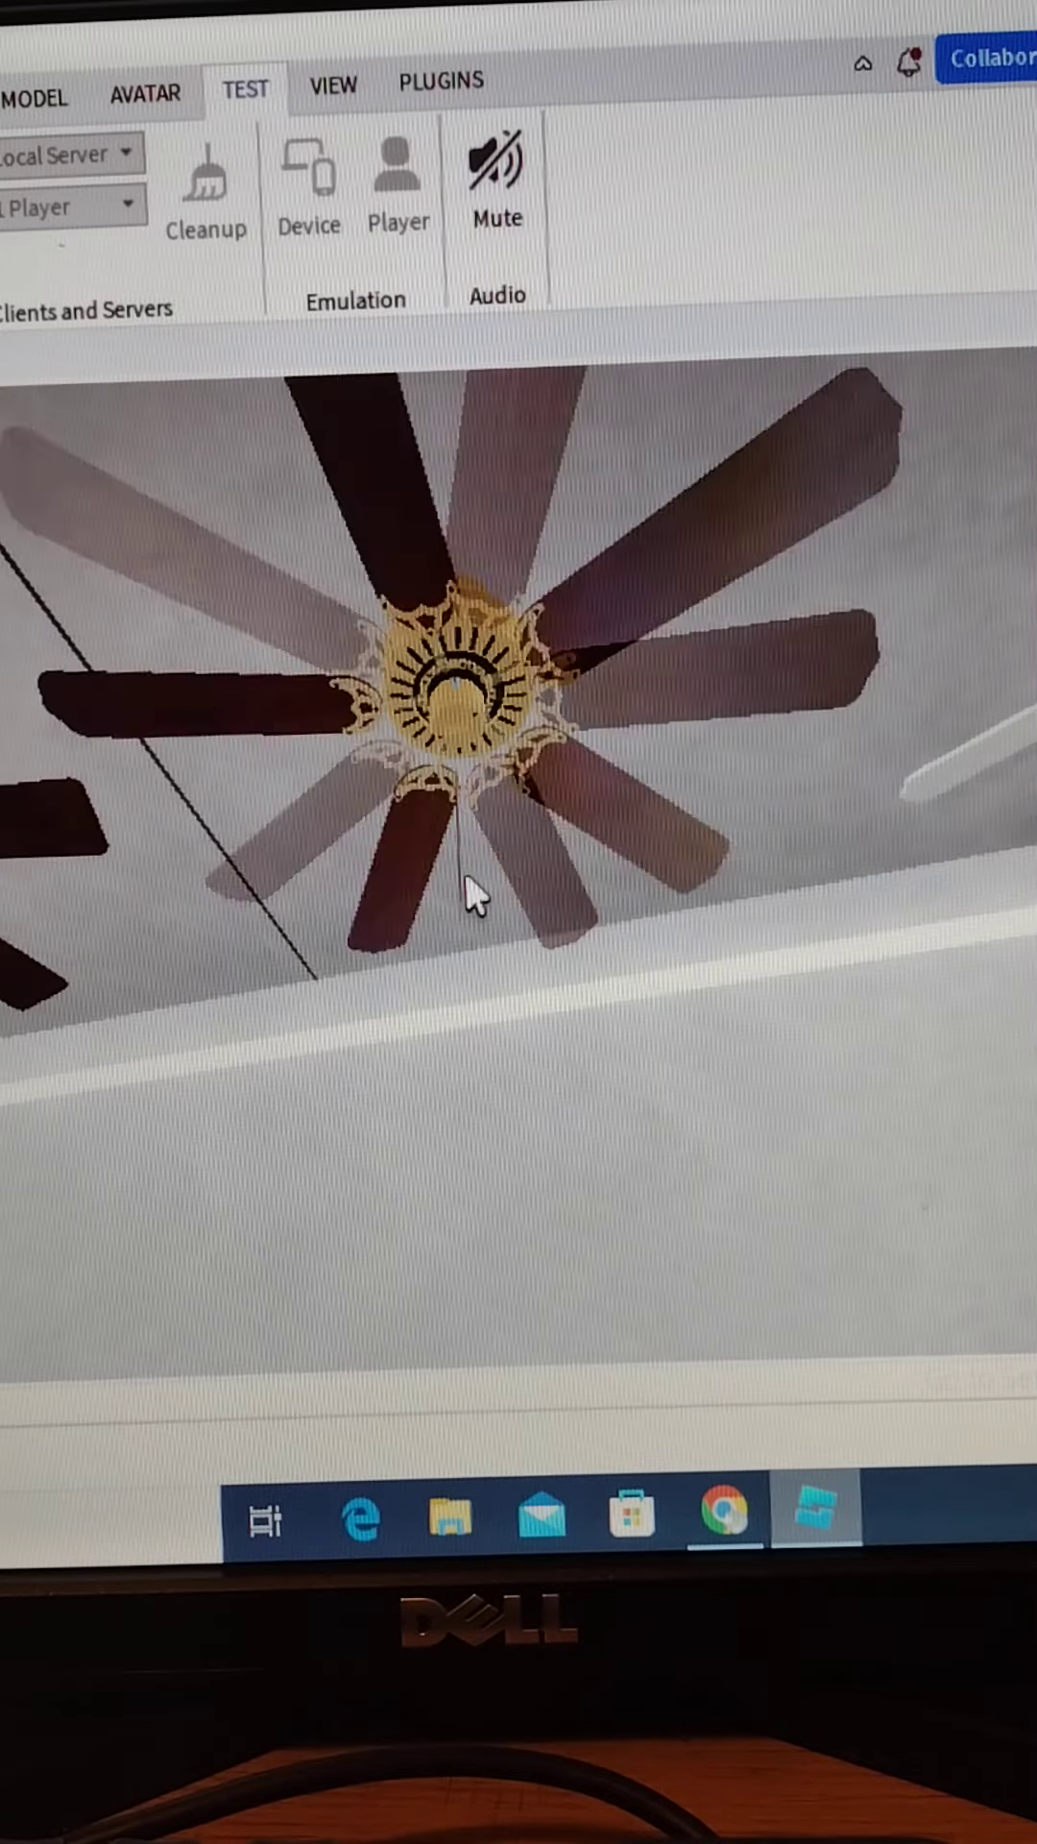
{"action": "key", "text": "w"}
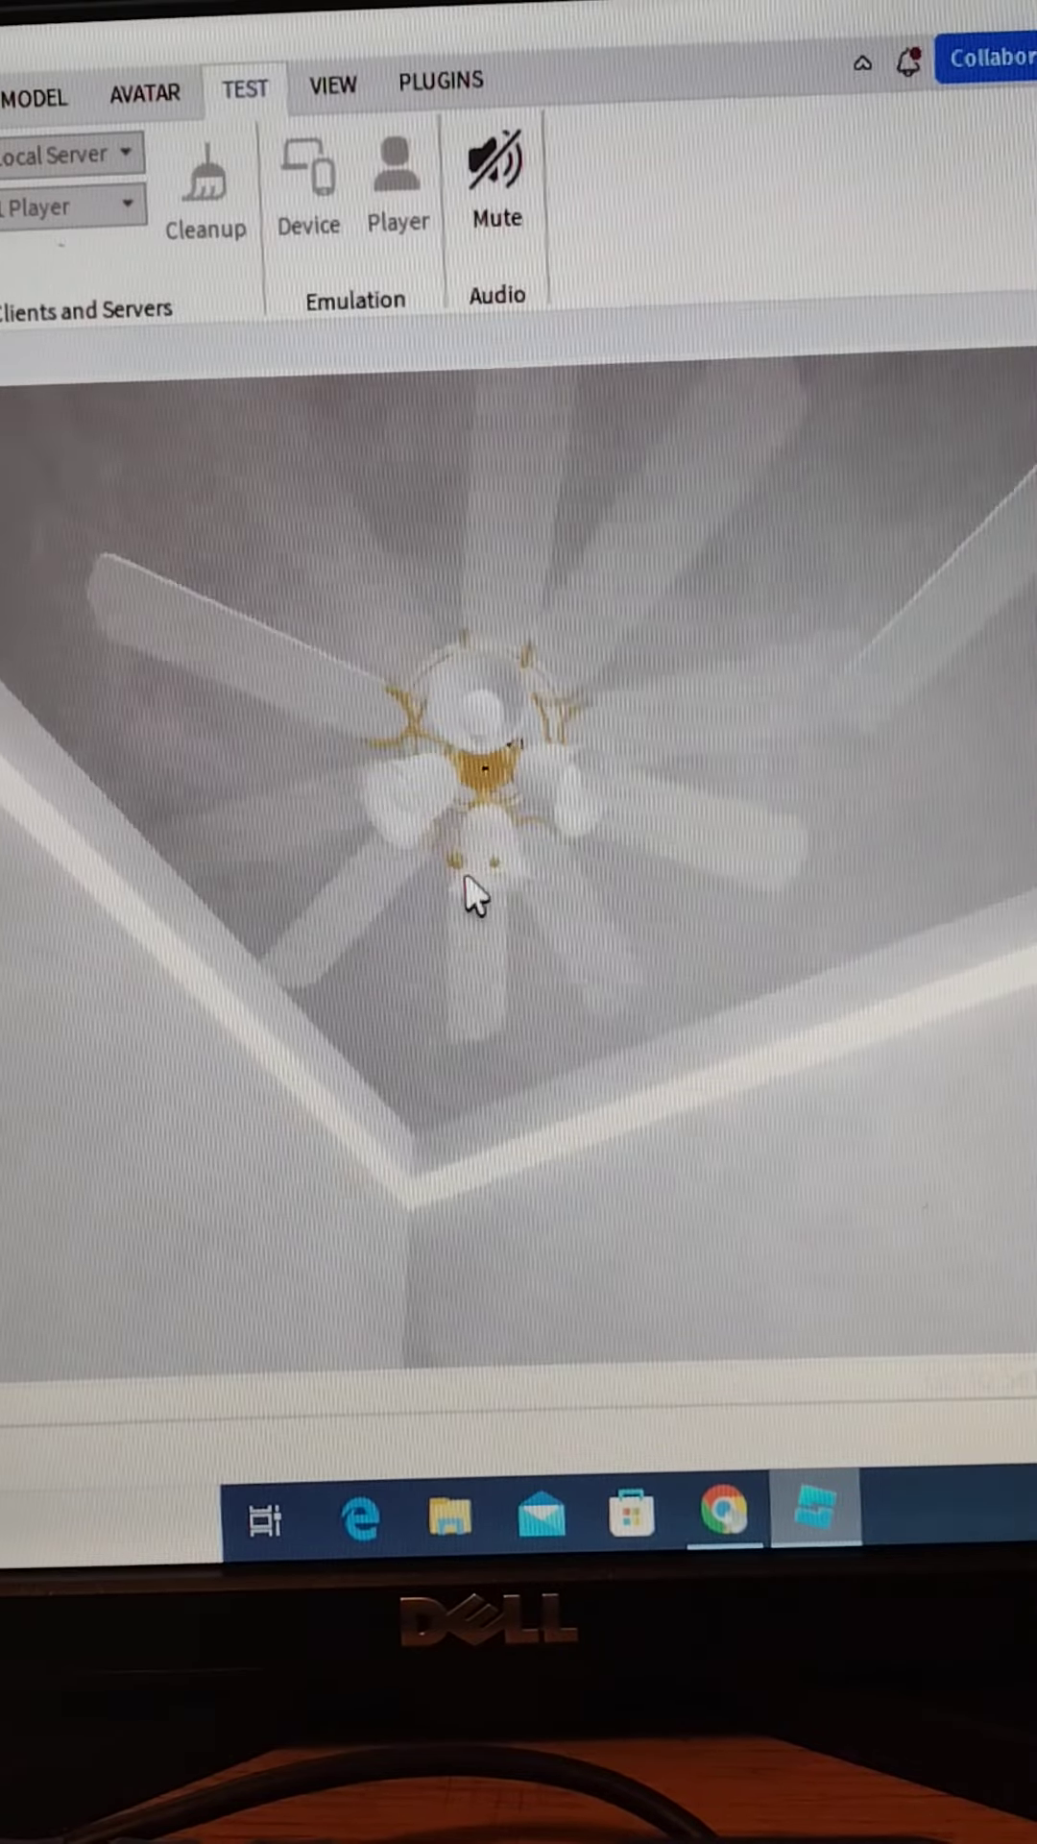
{"action": "left_click", "coordinate": [468, 893]}
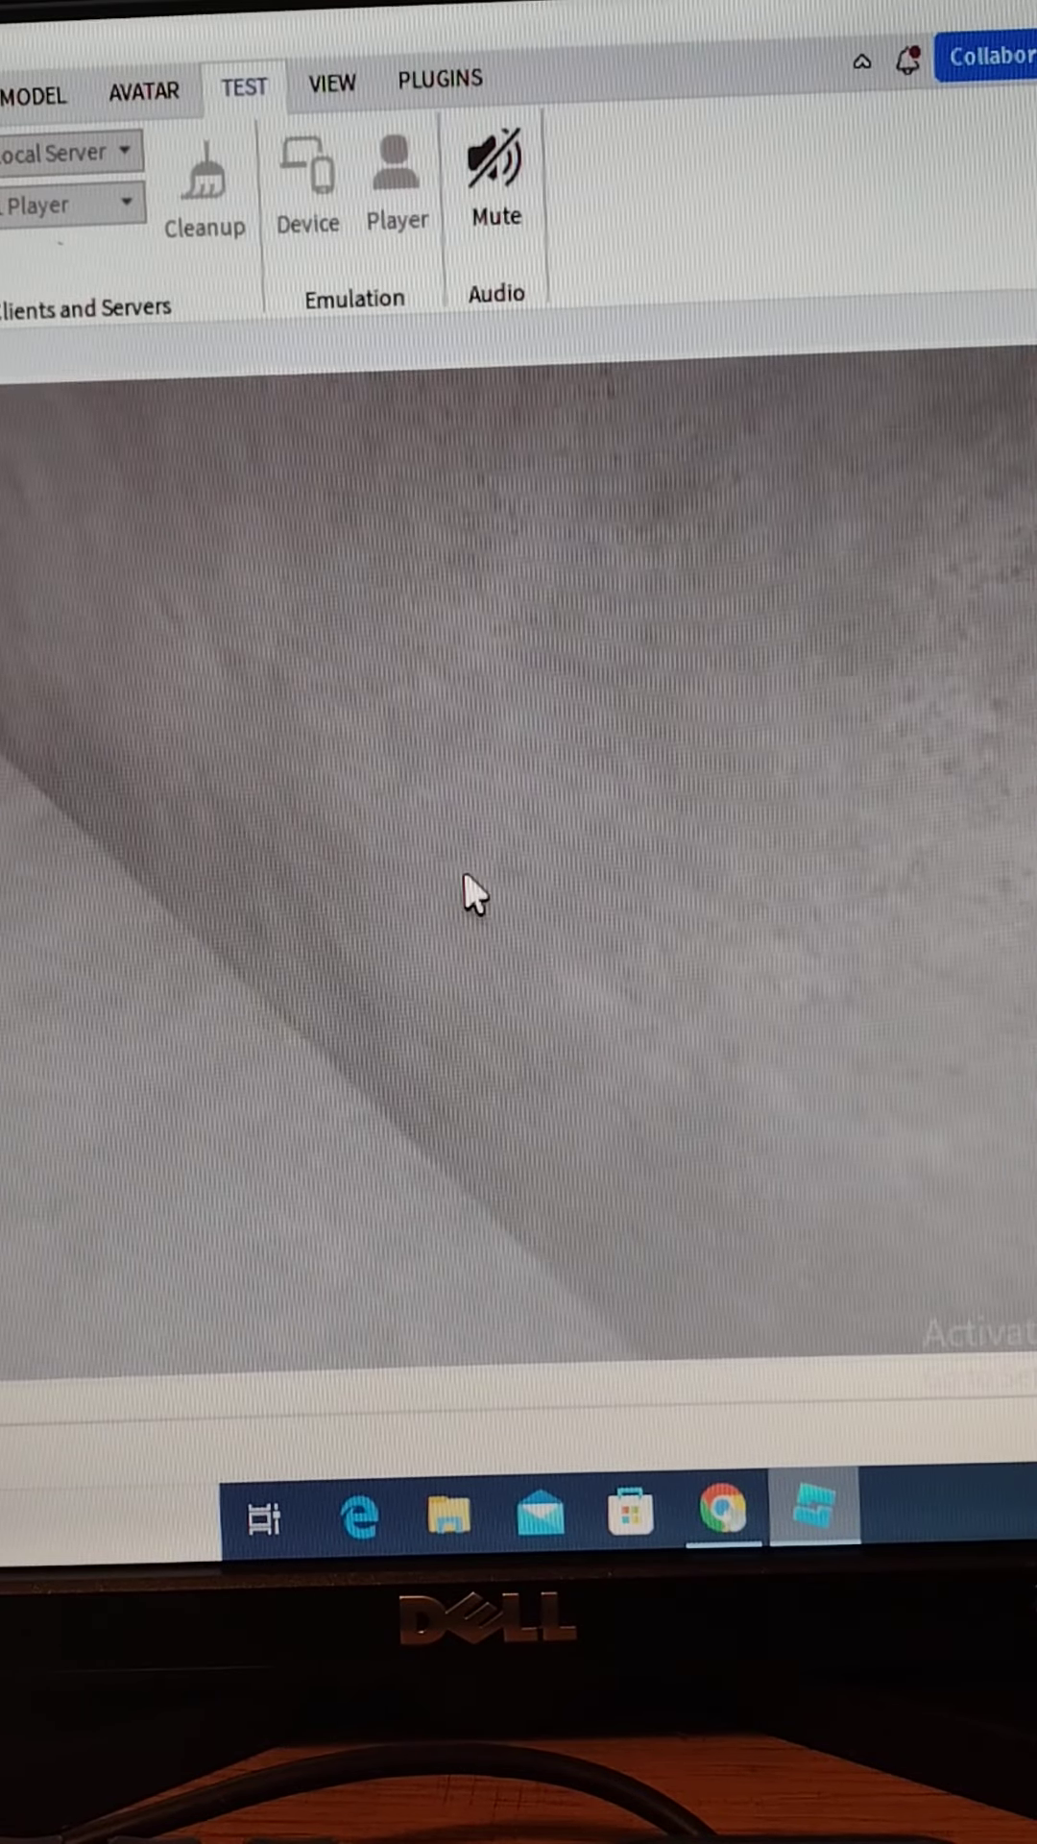
{"action": "mouse_move", "coordinate": [465, 885]}
{"action": "right_mouse_down"}
{"action": "mouse_move", "coordinate": [469, 893]}
{"action": "mouse_move", "coordinate": [470, 870]}
{"action": "right_mouse_up"}
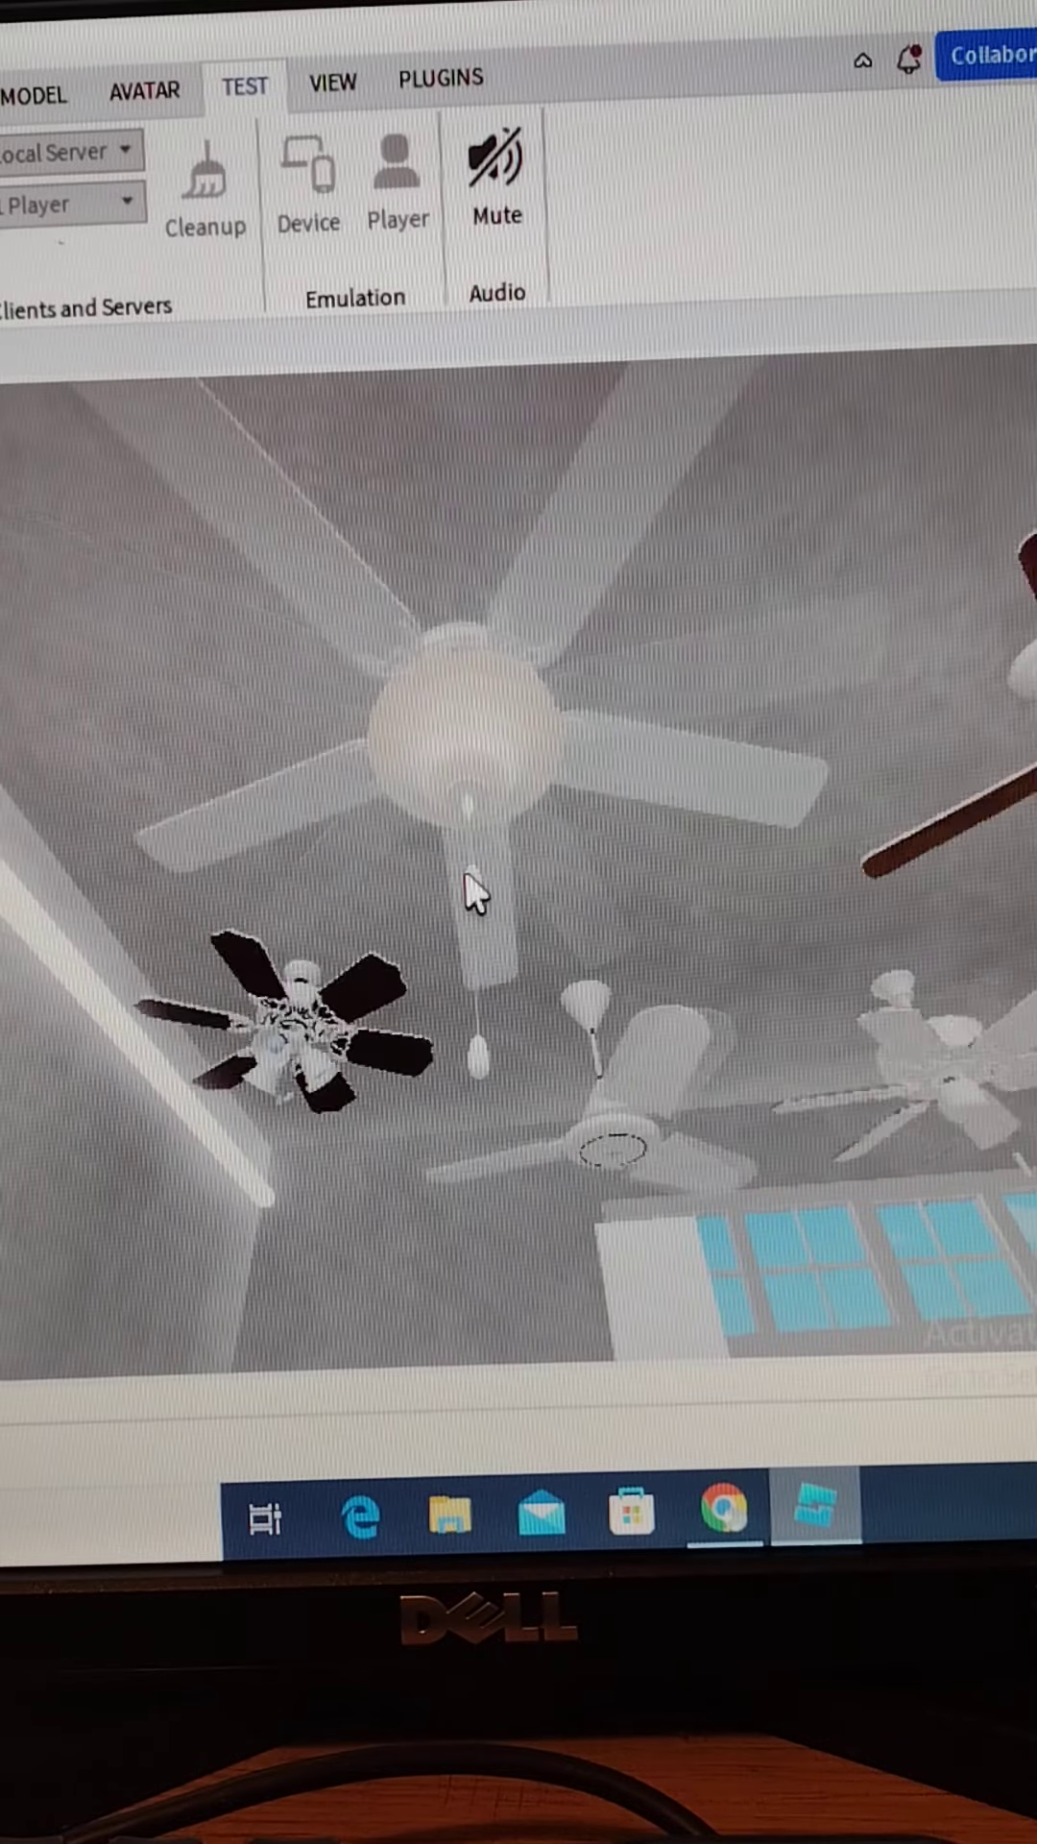
{"action": "scroll", "coordinate": [475, 893], "scroll_direction": "up", "scroll_amount": 5}
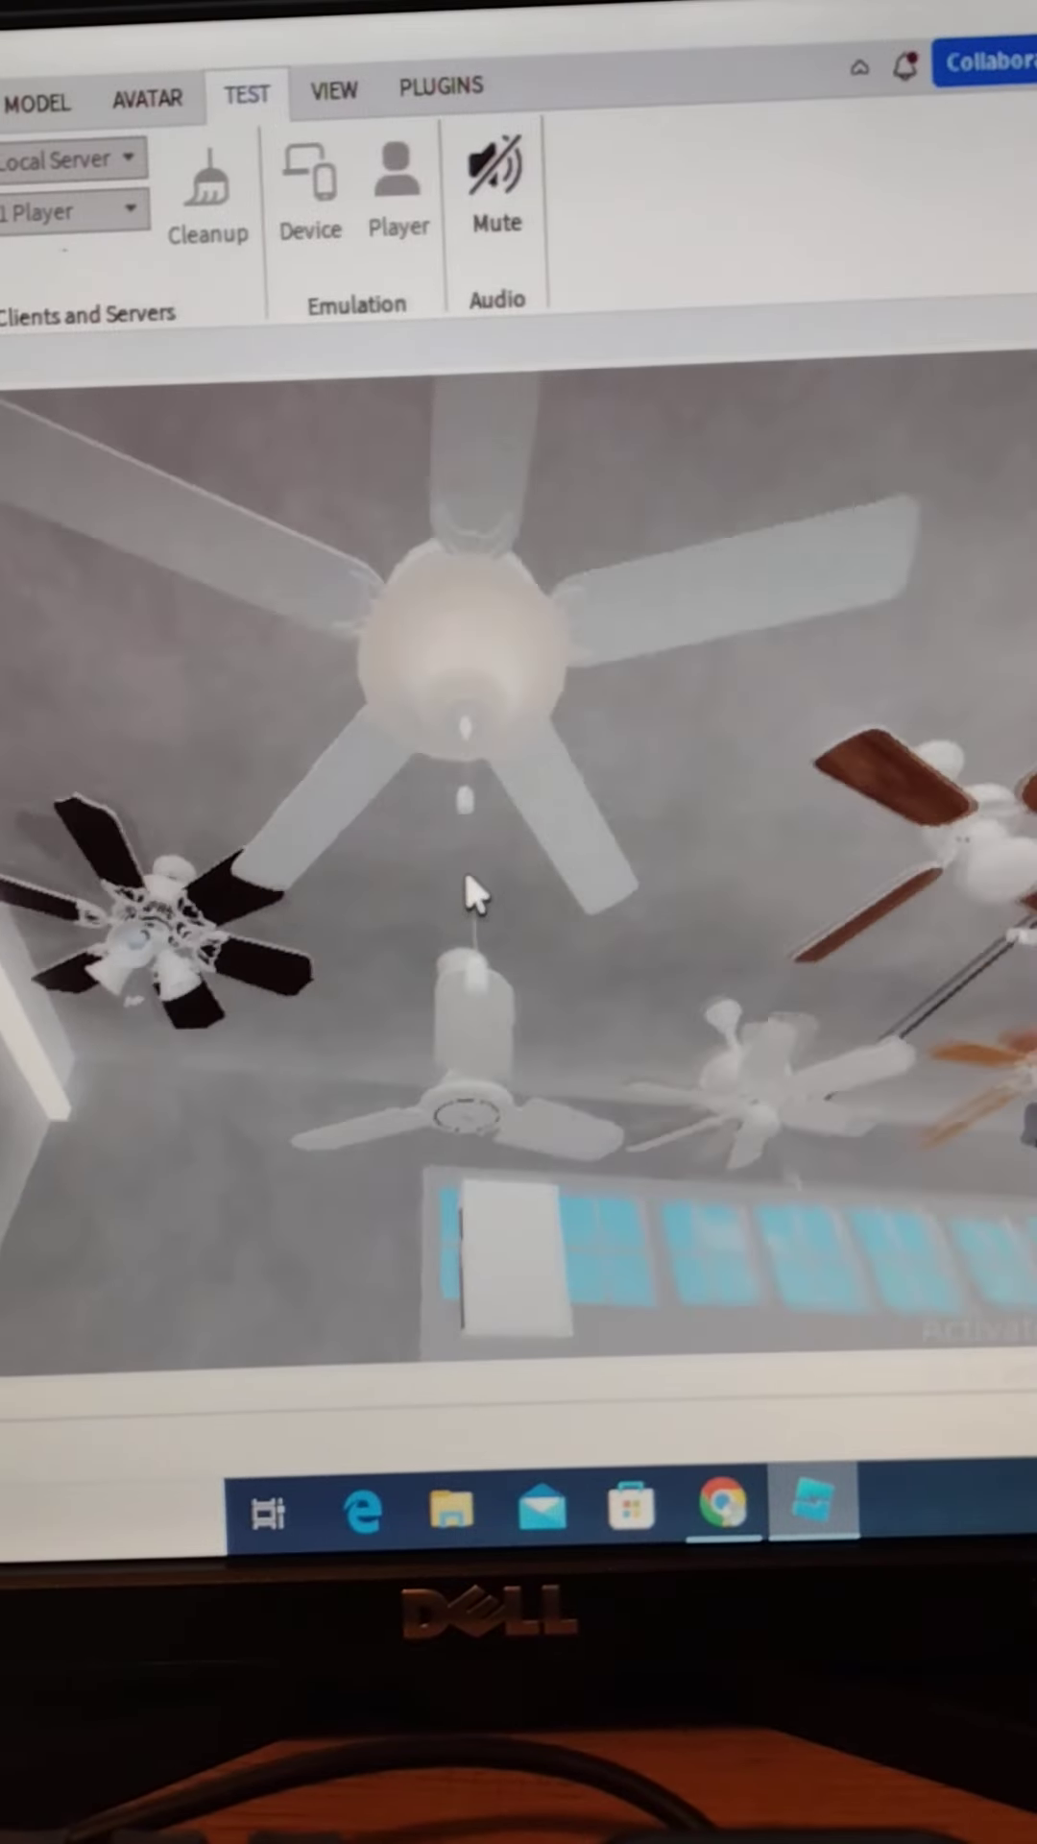
{"action": "scroll", "coordinate": [476, 893], "scroll_direction": "up", "scroll_amount": 3}
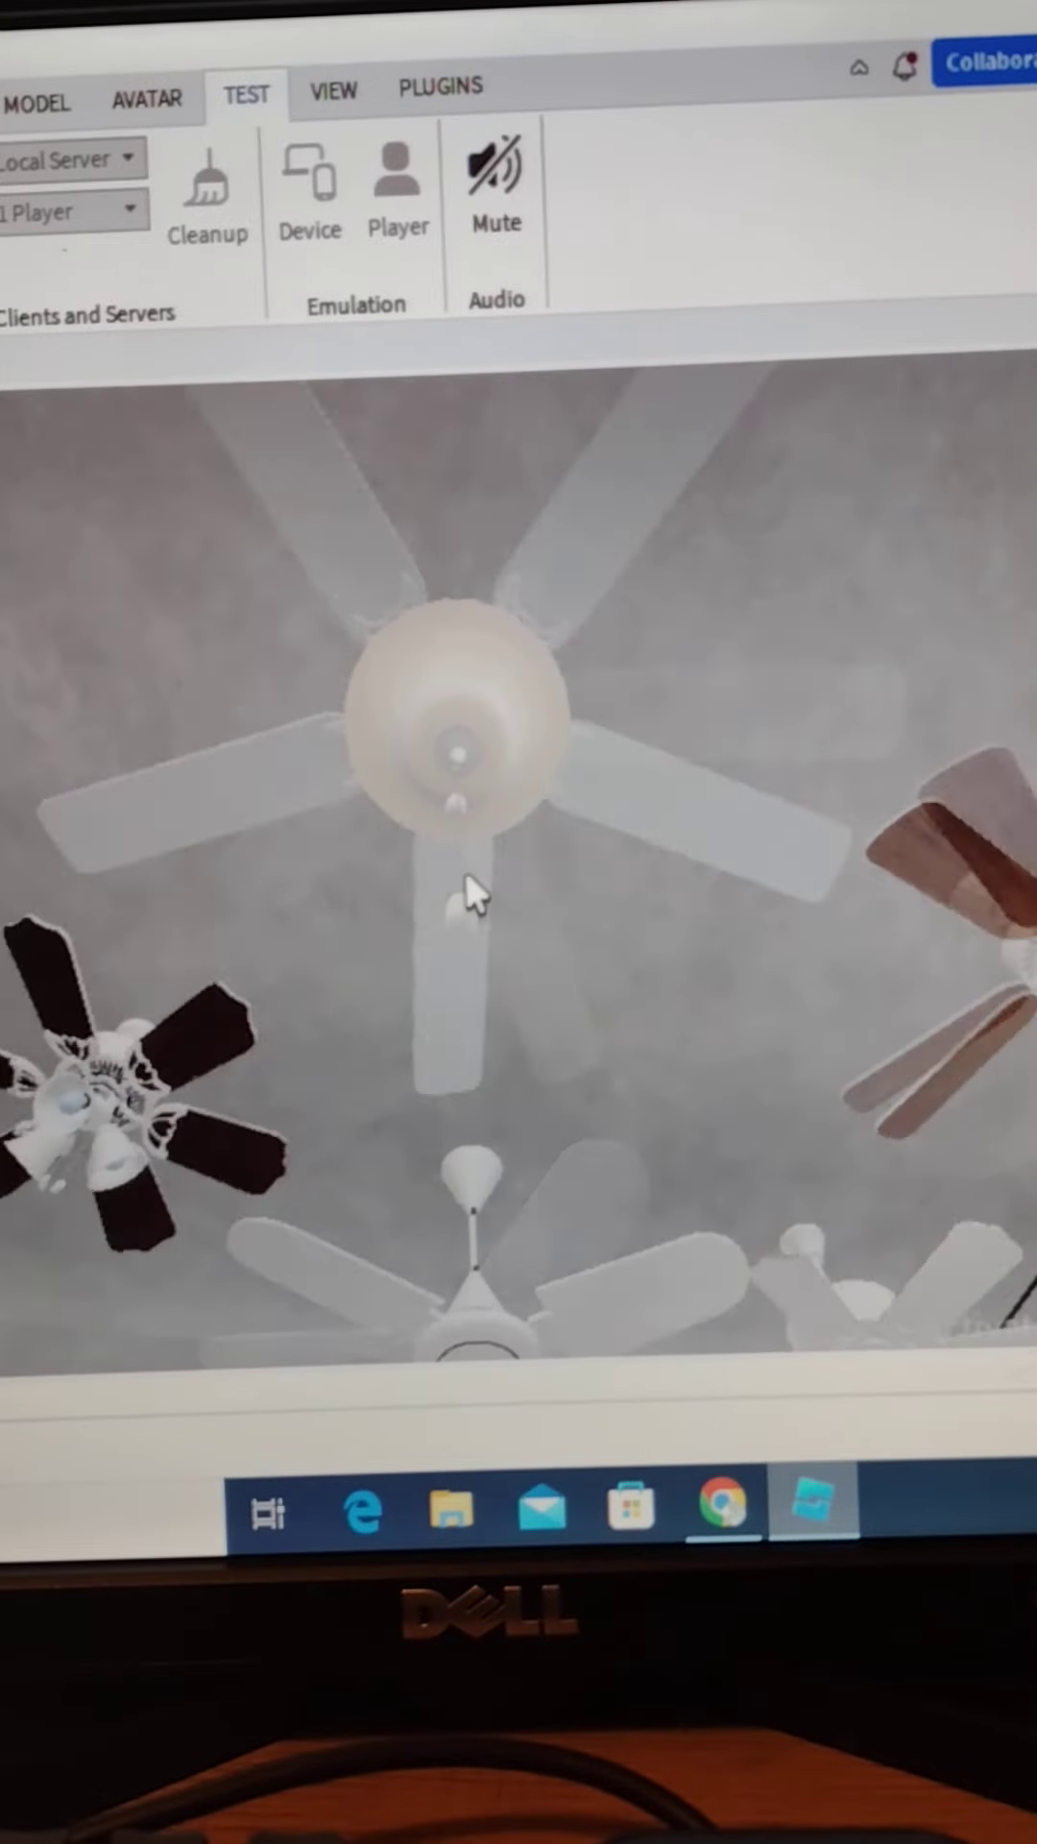
{"action": "scroll", "coordinate": [475, 893], "scroll_direction": "down", "scroll_amount": 2}
{"action": "scroll", "coordinate": [475, 894], "scroll_direction": "down", "scroll_amount": 2}
{"action": "scroll", "coordinate": [475, 893], "scroll_direction": "down", "scroll_amount": 2}
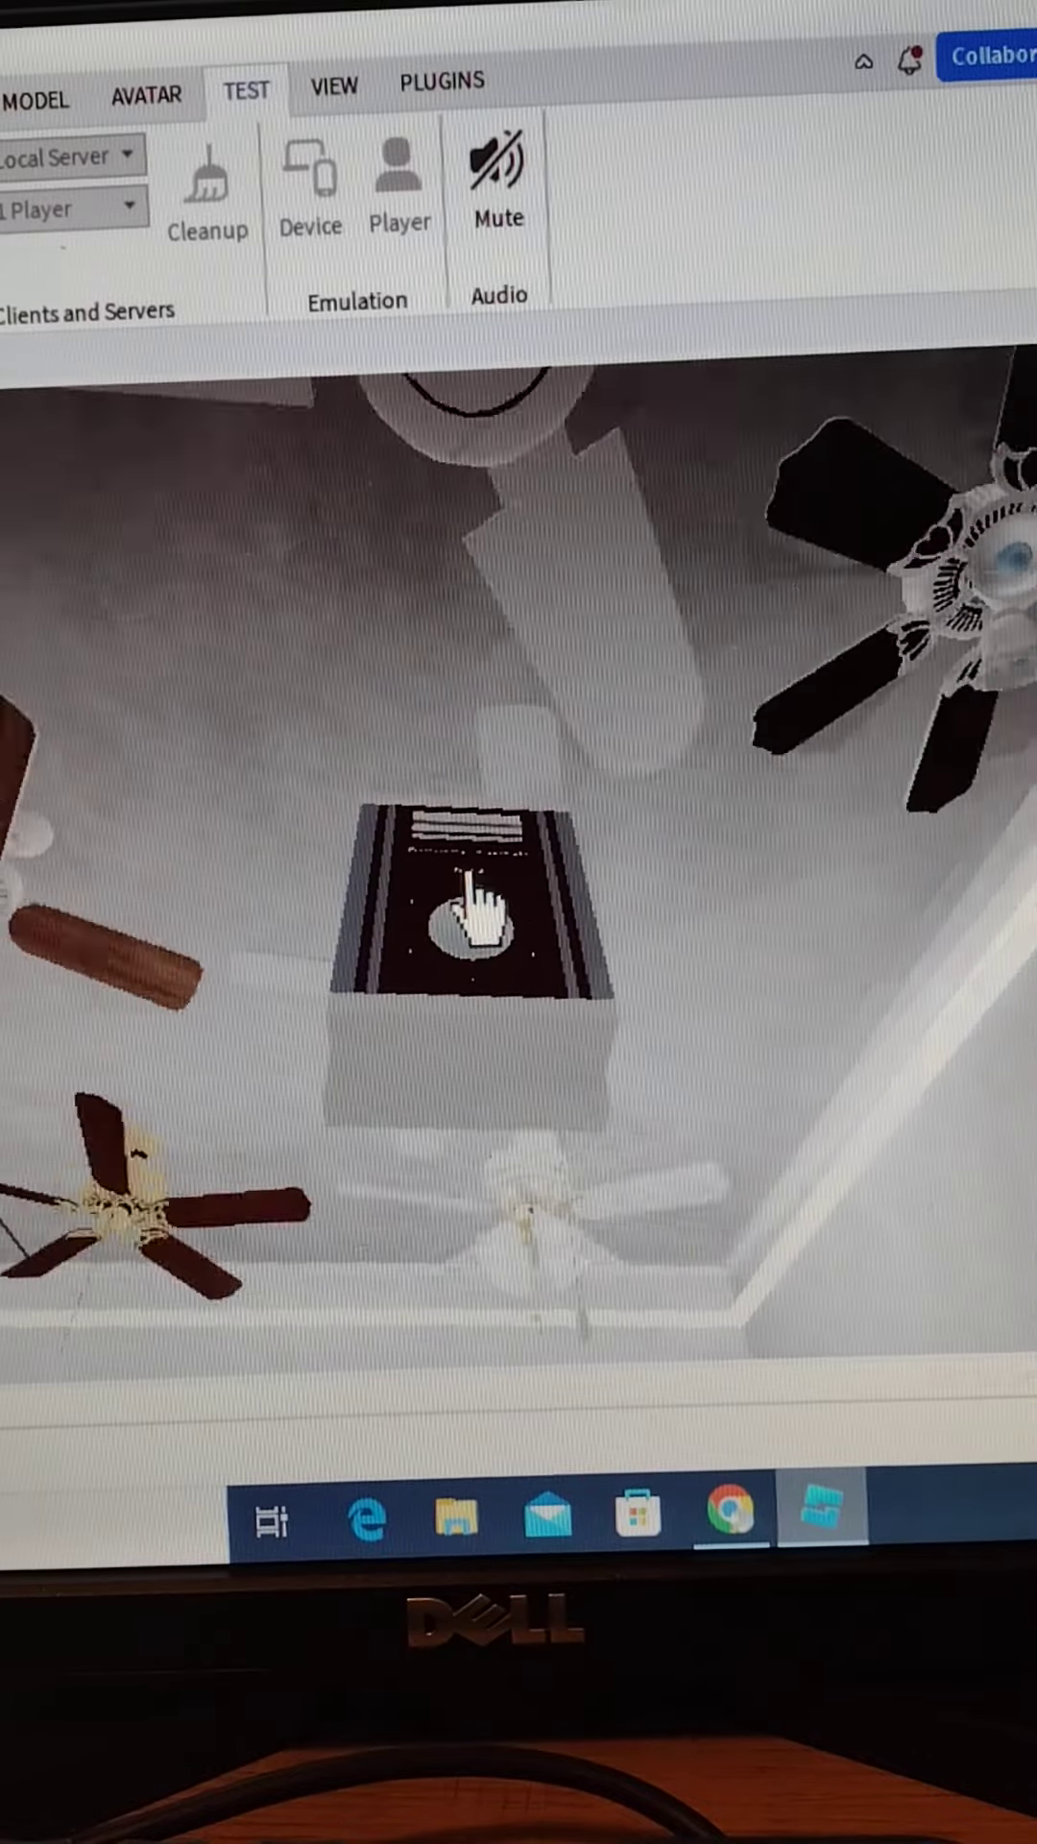
Flip the wall switch to start the black overhead fan spinning.
{"action": "left_click", "coordinate": [475, 909]}
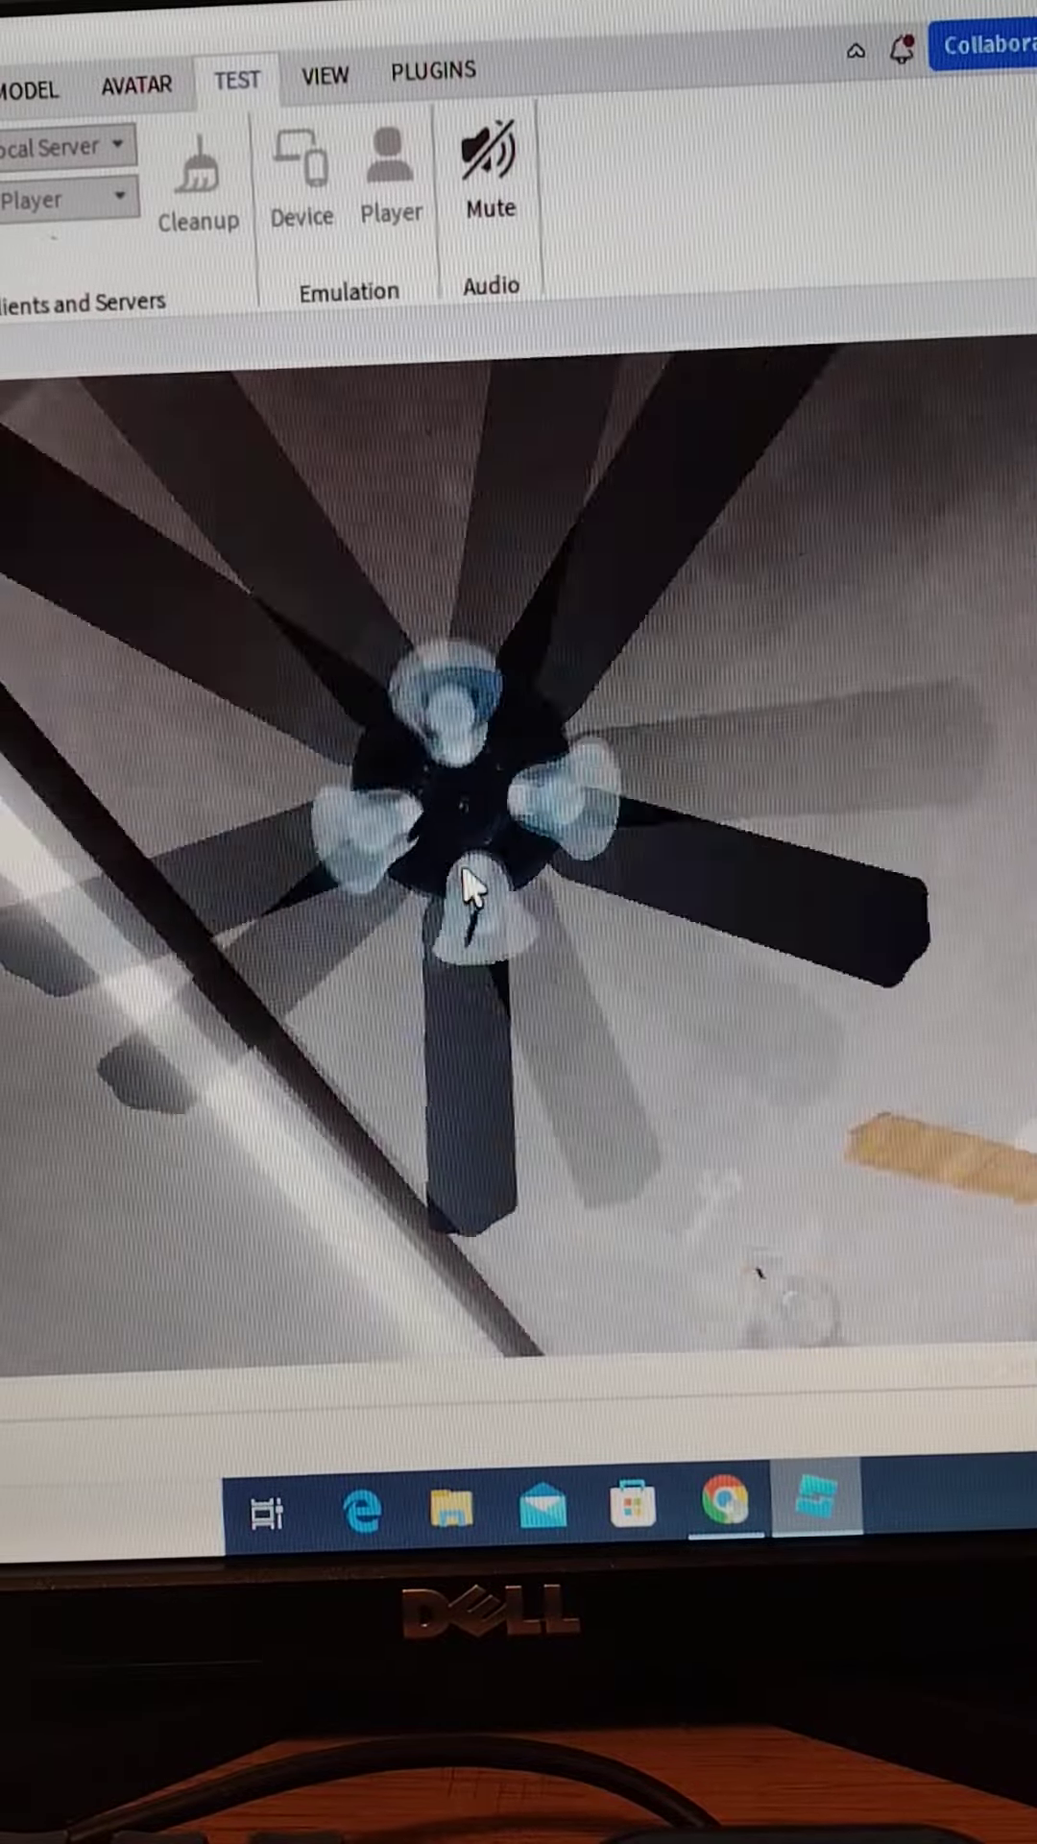
{"action": "mouse_move", "coordinate": [471, 900]}
{"action": "right_mouse_down"}
{"action": "mouse_move", "coordinate": [473, 885]}
{"action": "mouse_move", "coordinate": [469, 896]}
{"action": "right_mouse_up"}
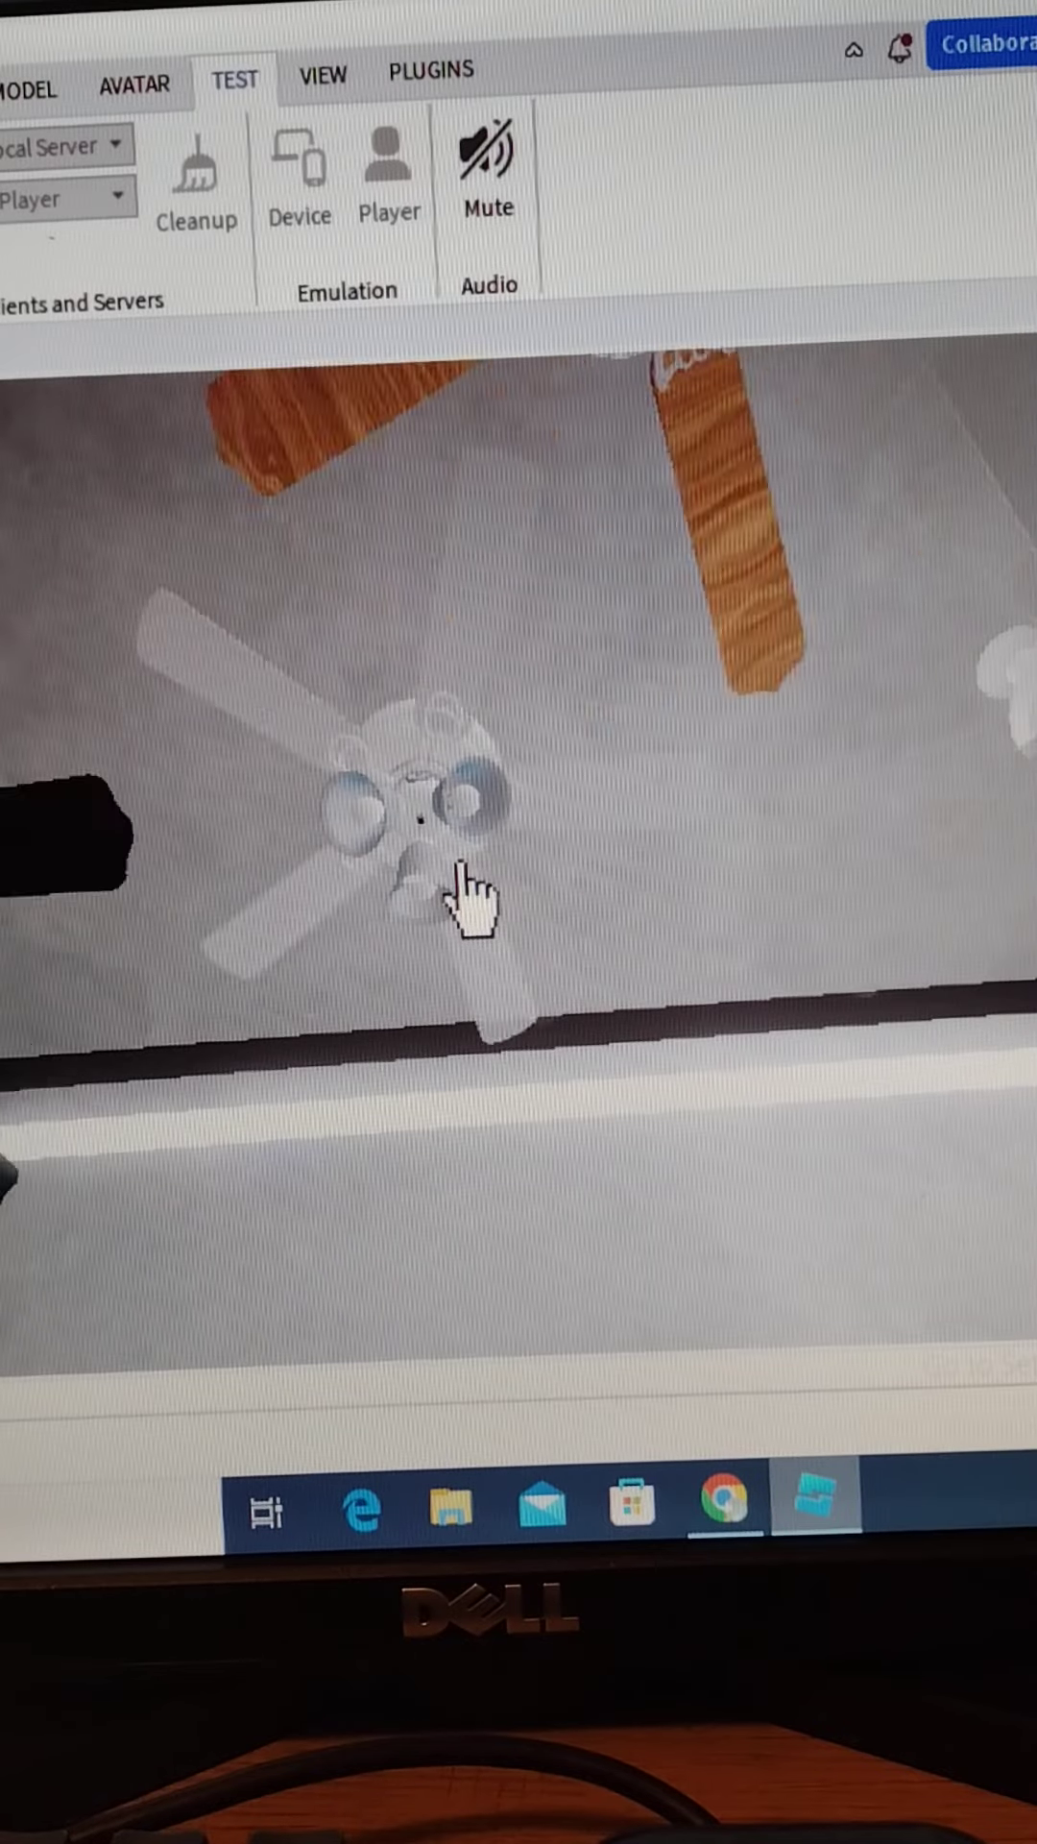
{"action": "right_click_drag", "start_coordinate": [463, 868], "coordinate": [469, 878]}
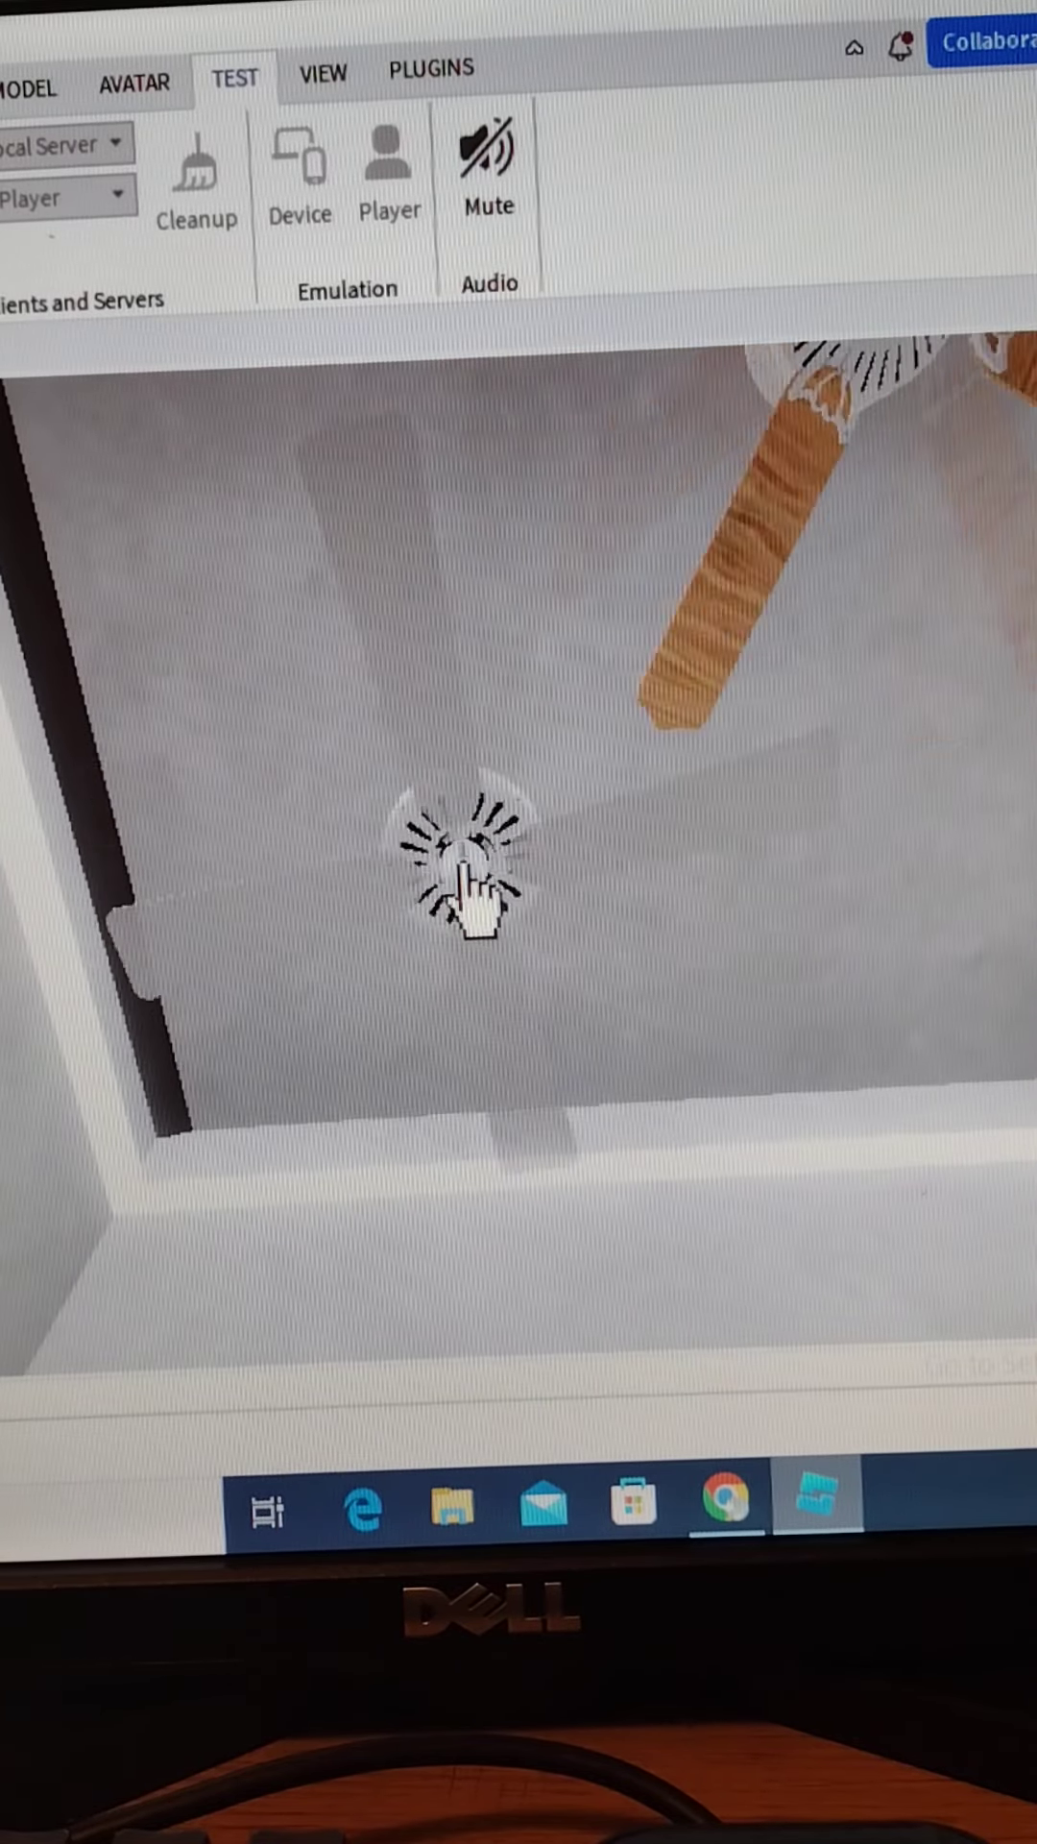
{"action": "right_click_drag", "start_coordinate": [465, 872], "coordinate": [464, 875]}
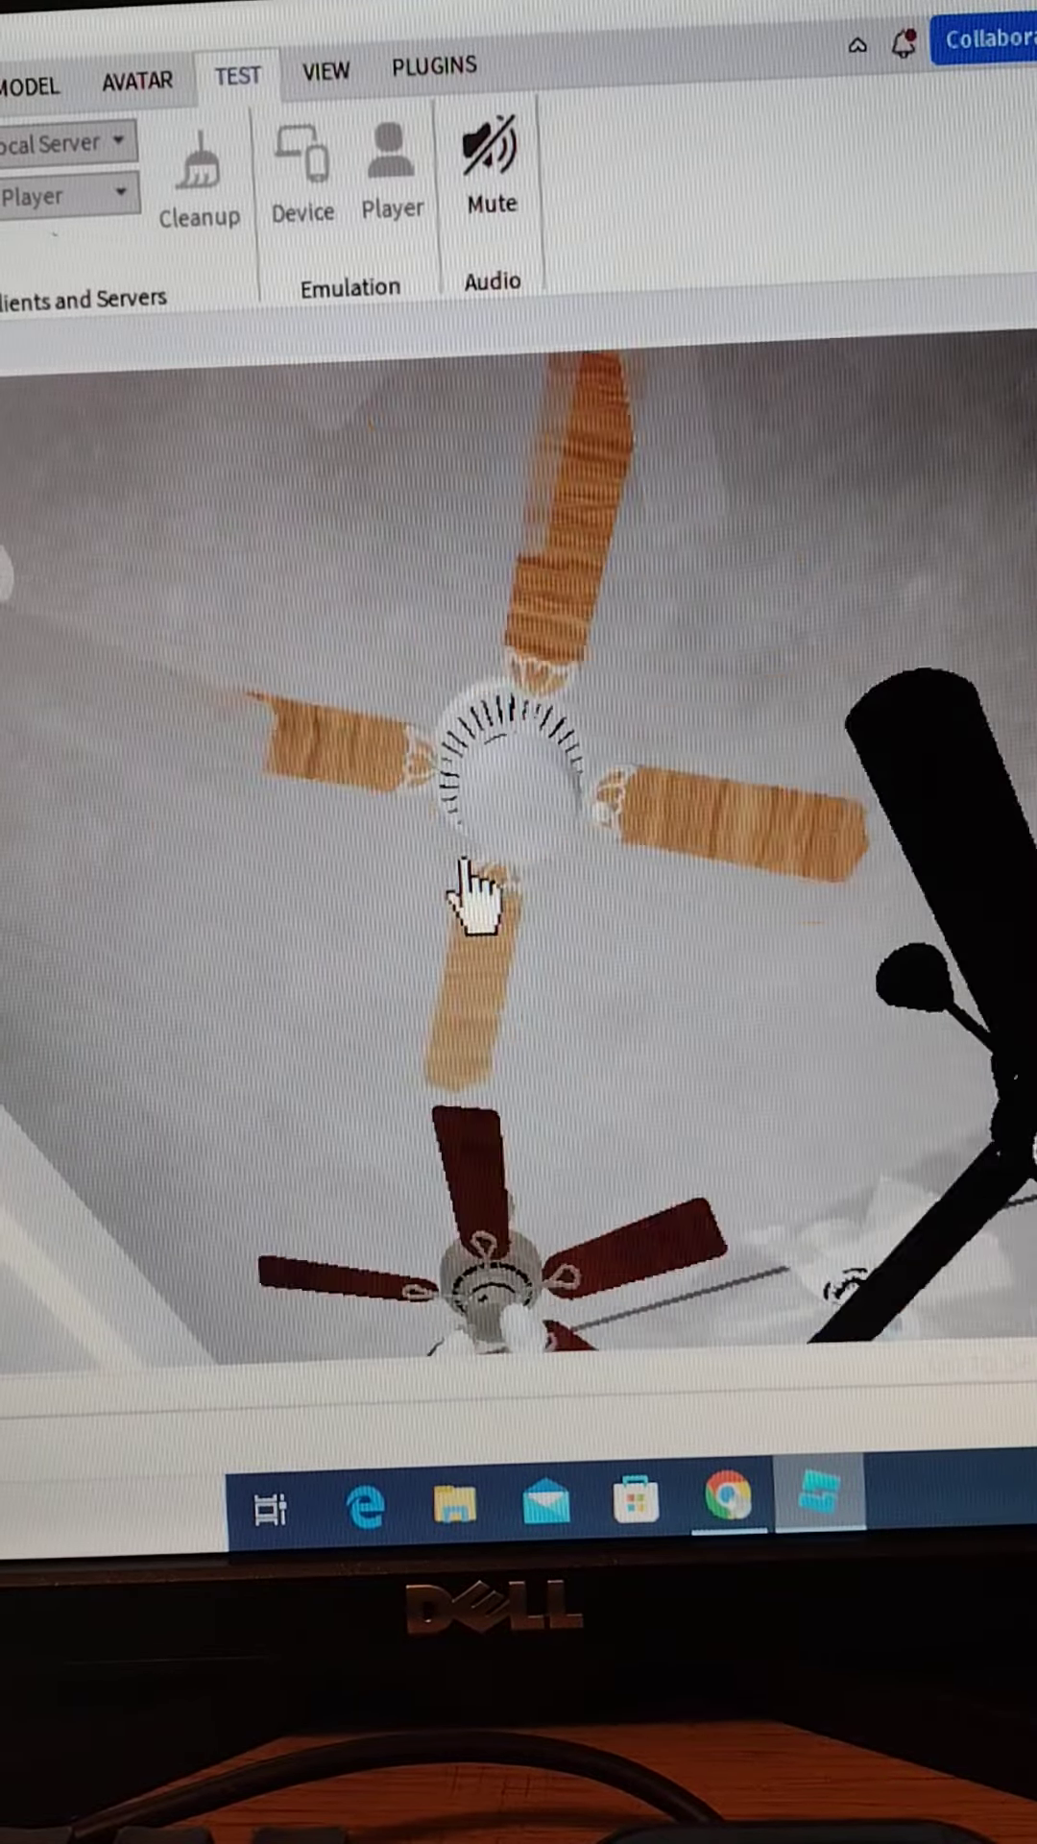
{"action": "mouse_move", "coordinate": [464, 875]}
{"action": "right_mouse_down"}
{"action": "mouse_move", "coordinate": [482, 907]}
{"action": "mouse_move", "coordinate": [468, 869]}
{"action": "right_mouse_up"}
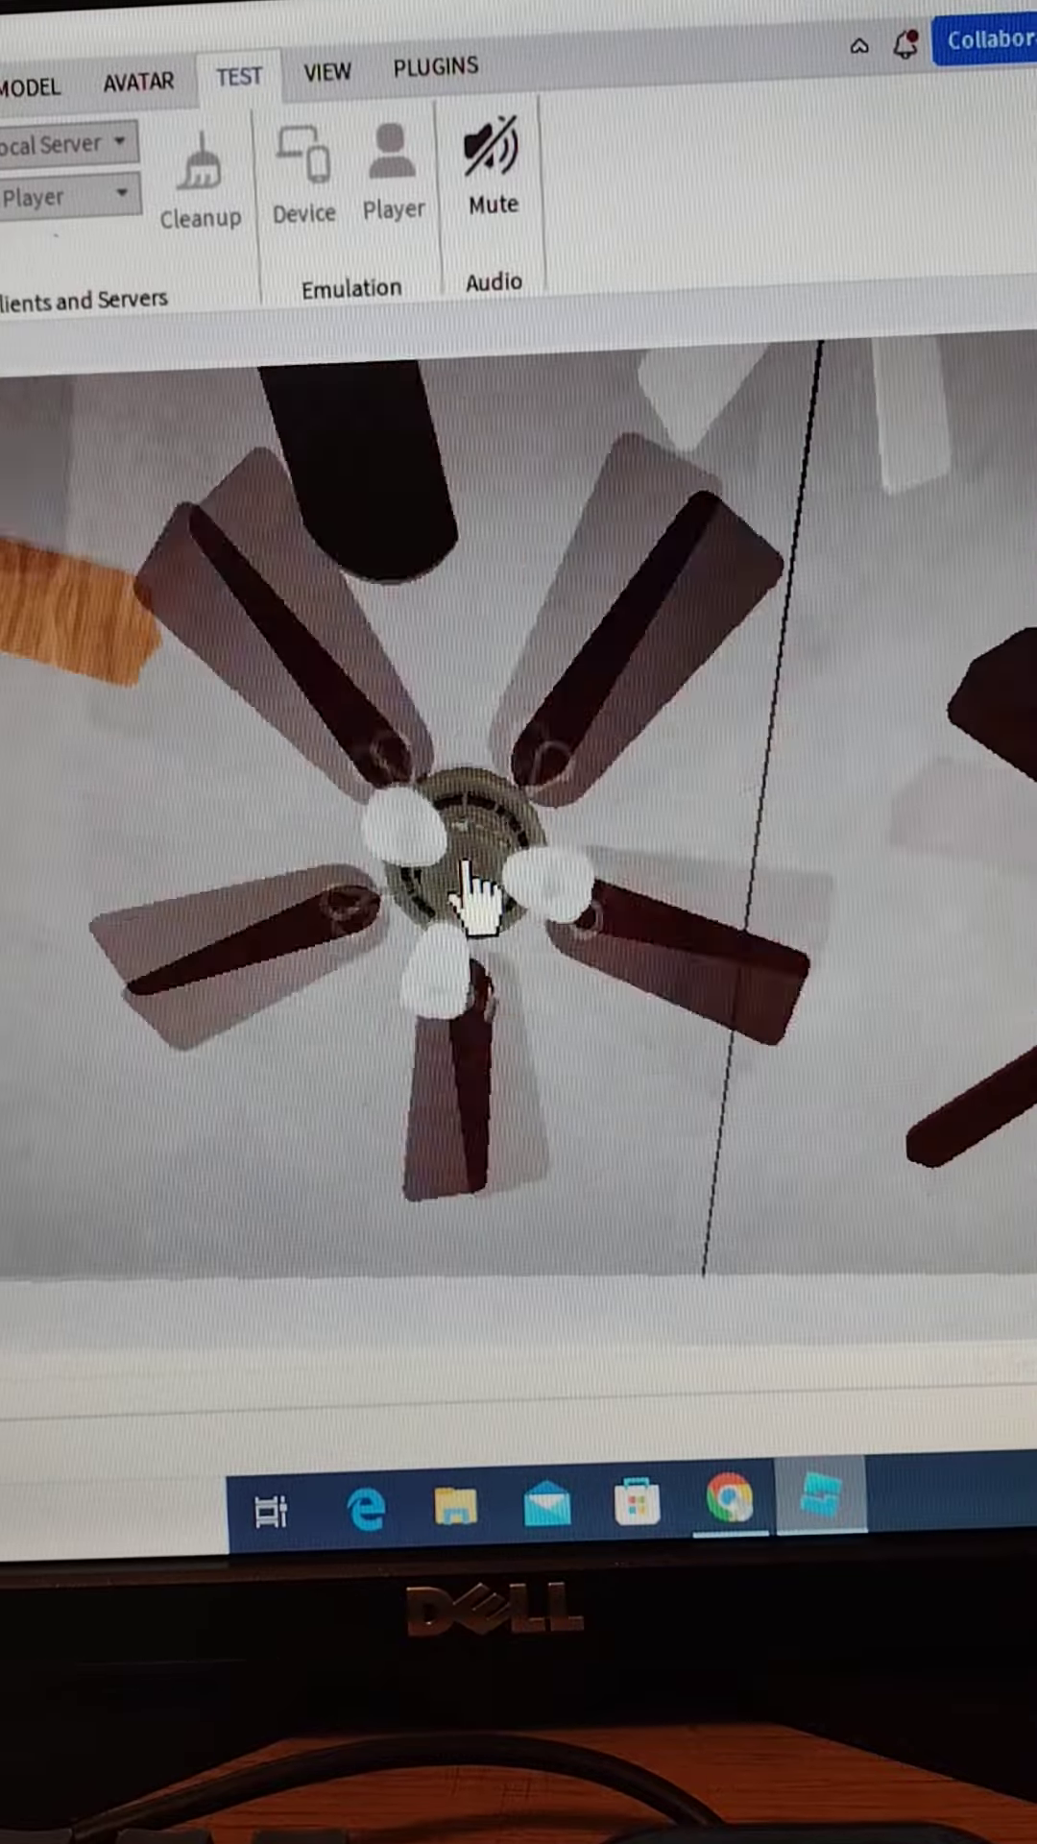
{"action": "mouse_move", "coordinate": [473, 882]}
{"action": "right_mouse_down"}
{"action": "mouse_move", "coordinate": [486, 873]}
{"action": "mouse_move", "coordinate": [474, 897]}
{"action": "mouse_move", "coordinate": [482, 873]}
{"action": "mouse_move", "coordinate": [466, 876]}
{"action": "mouse_move", "coordinate": [479, 901]}
{"action": "mouse_move", "coordinate": [482, 874]}
{"action": "mouse_move", "coordinate": [475, 885]}
{"action": "right_mouse_up"}
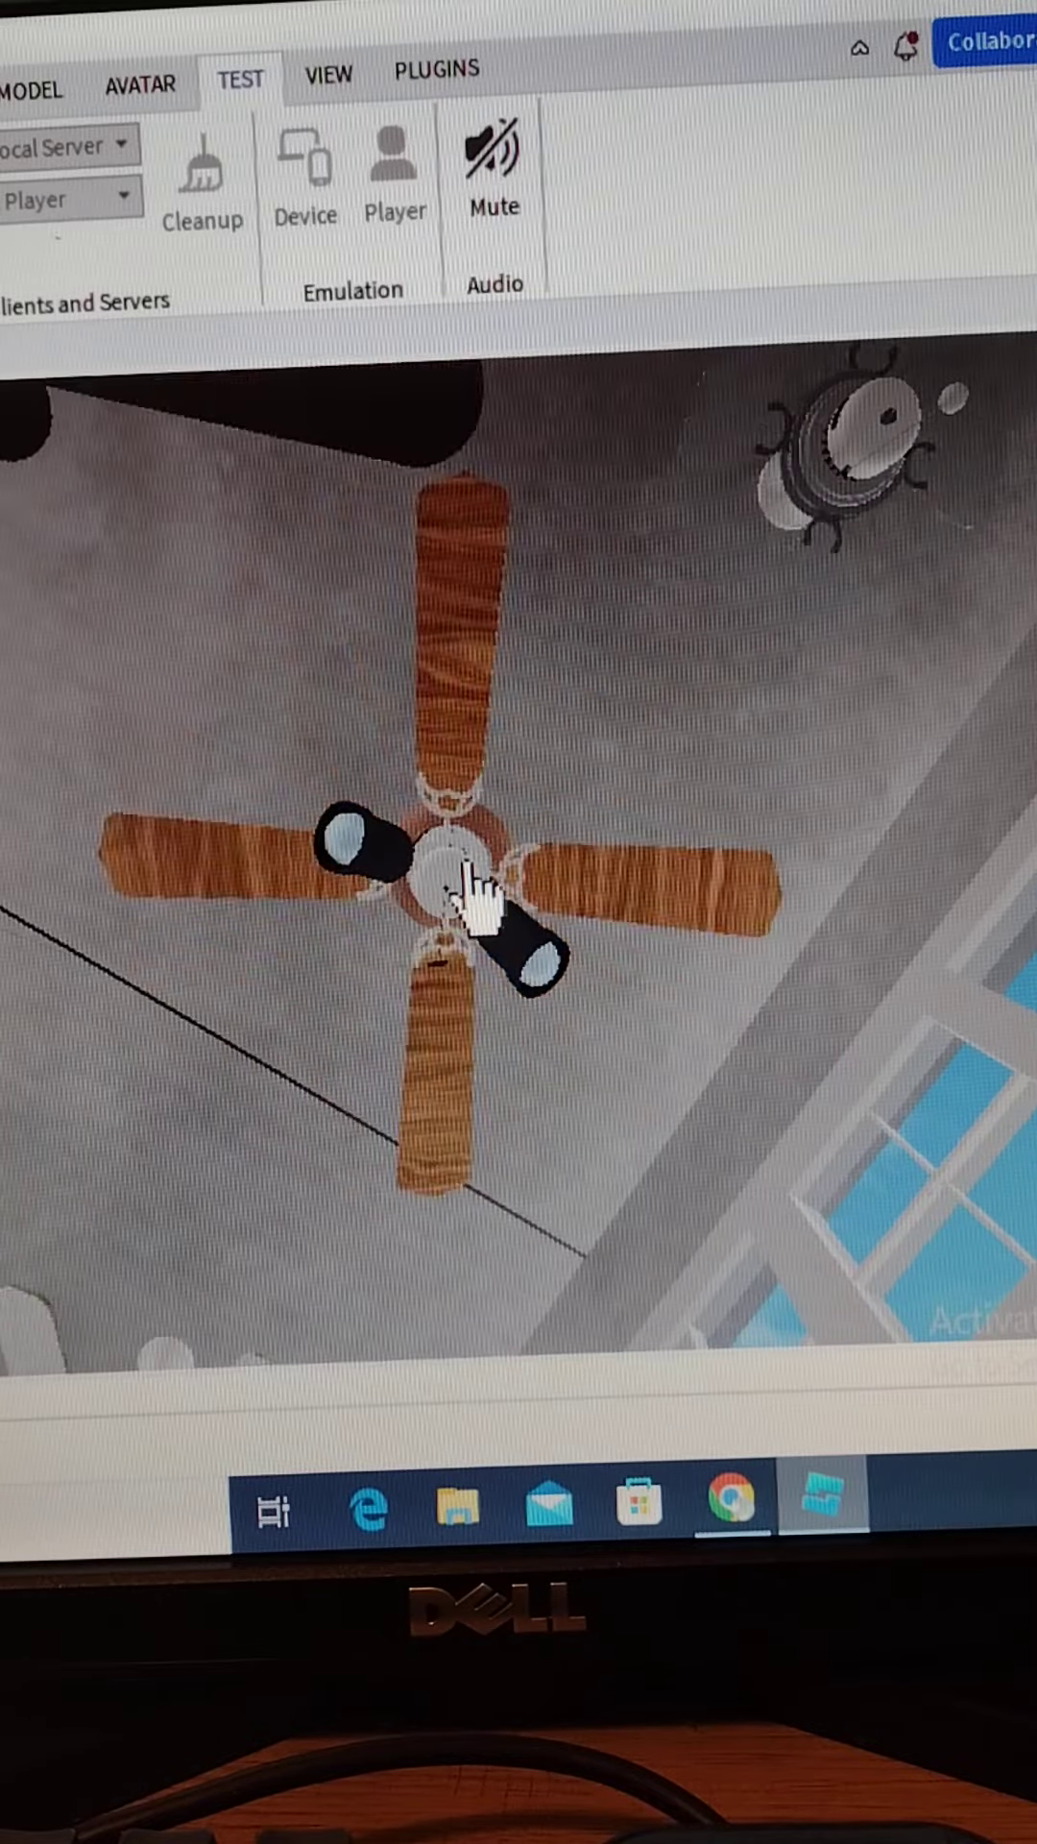
{"action": "right_click_drag", "start_coordinate": [474, 882], "coordinate": [476, 891]}
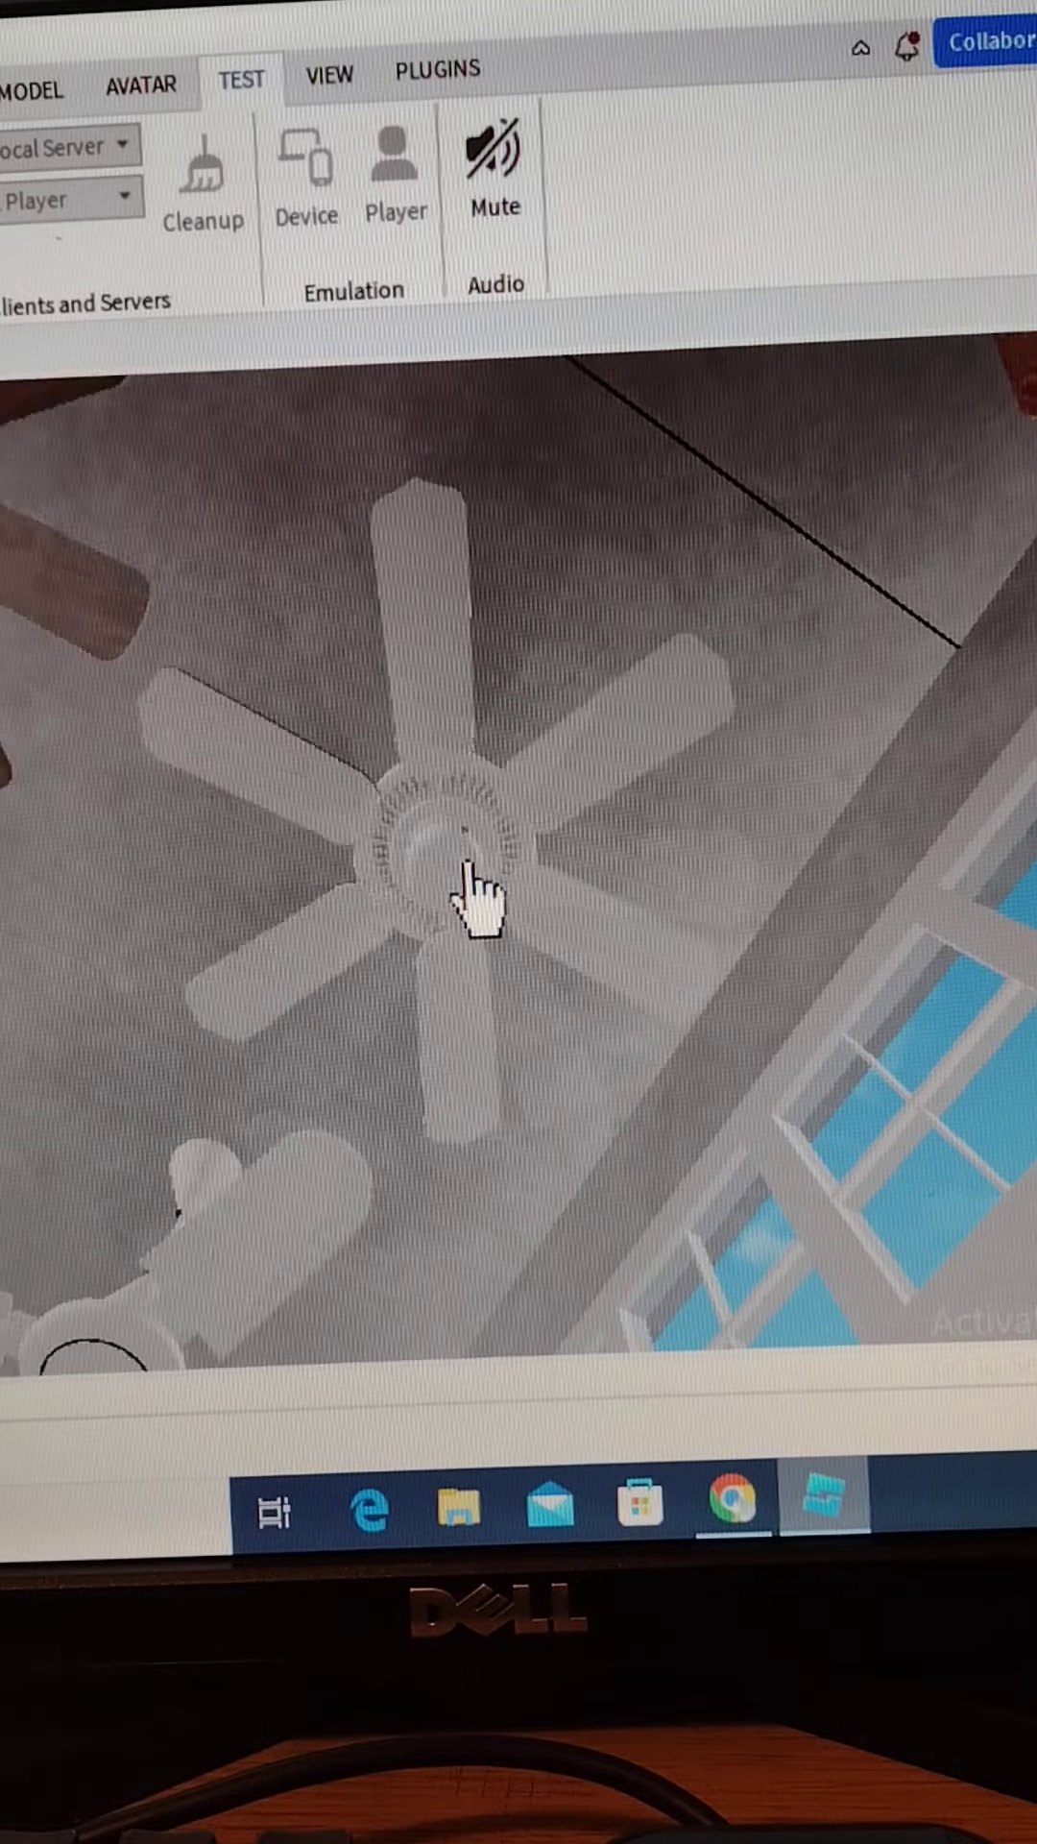
{"action": "right_click_drag", "start_coordinate": [471, 867], "coordinate": [479, 897]}
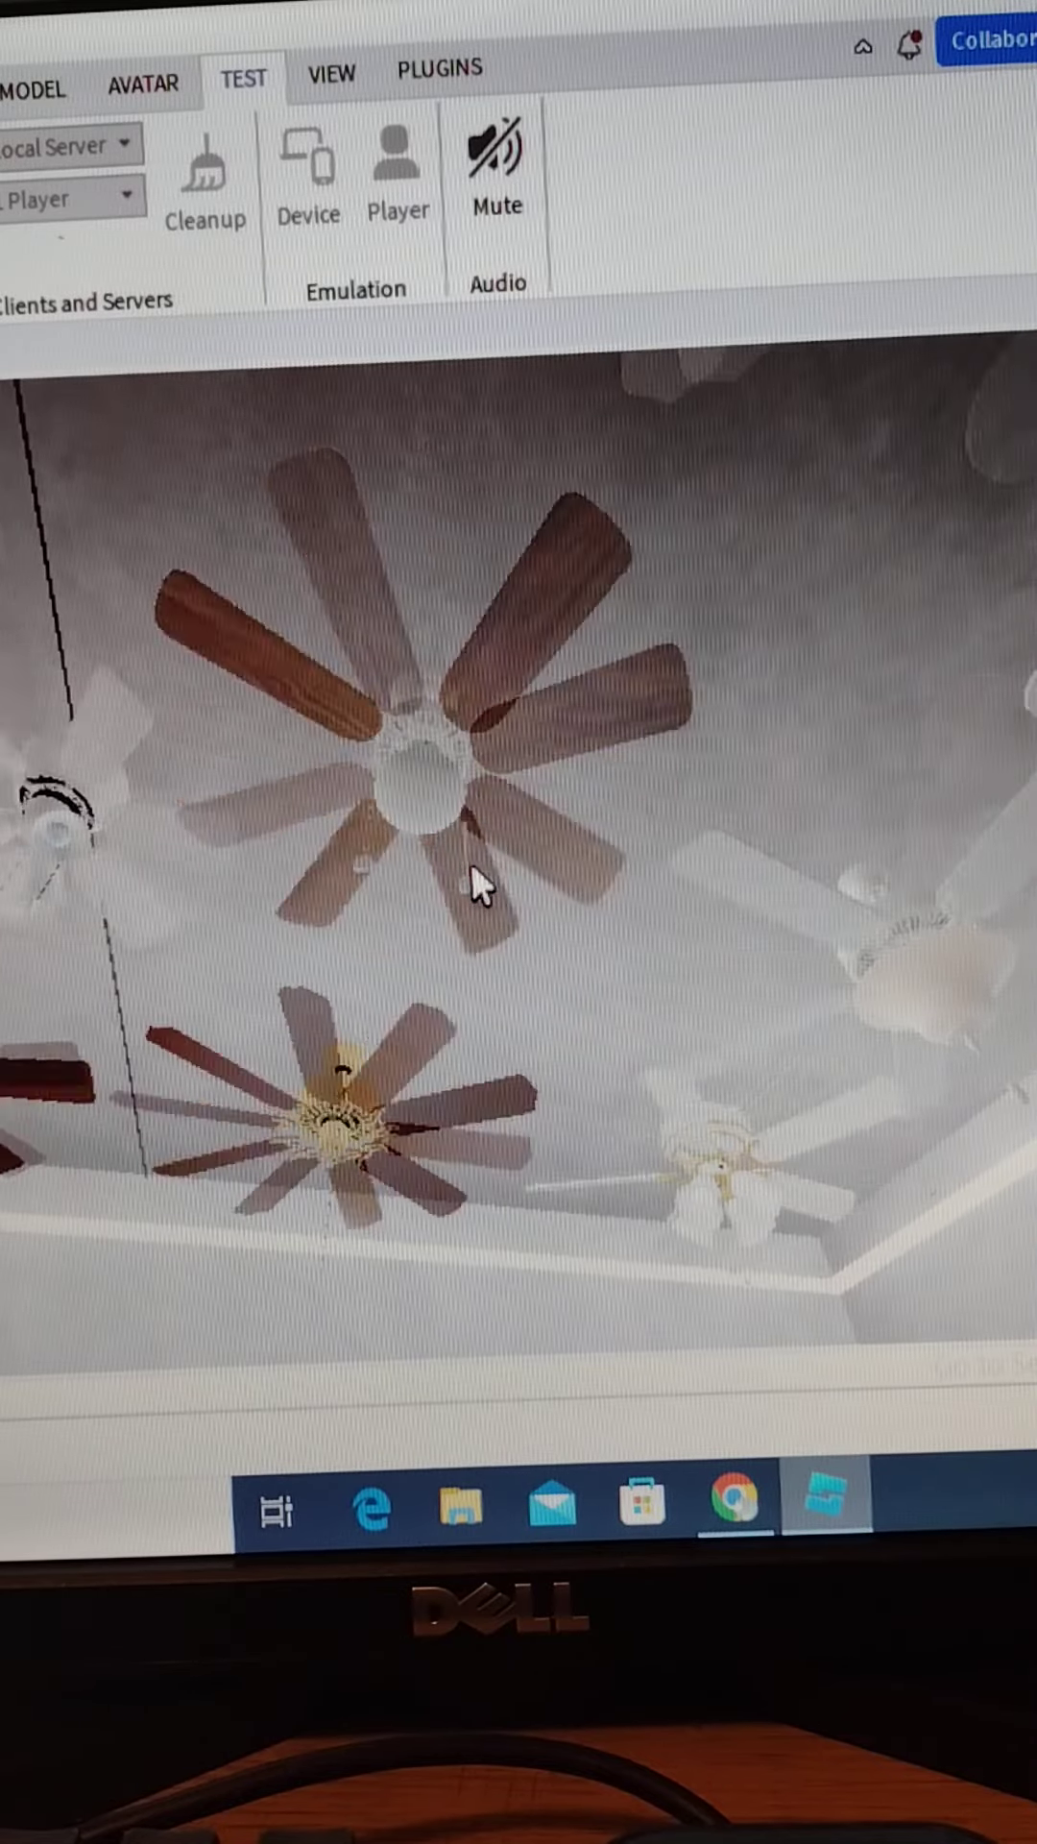
{"action": "right_click_drag", "start_coordinate": [475, 881], "coordinate": [471, 867]}
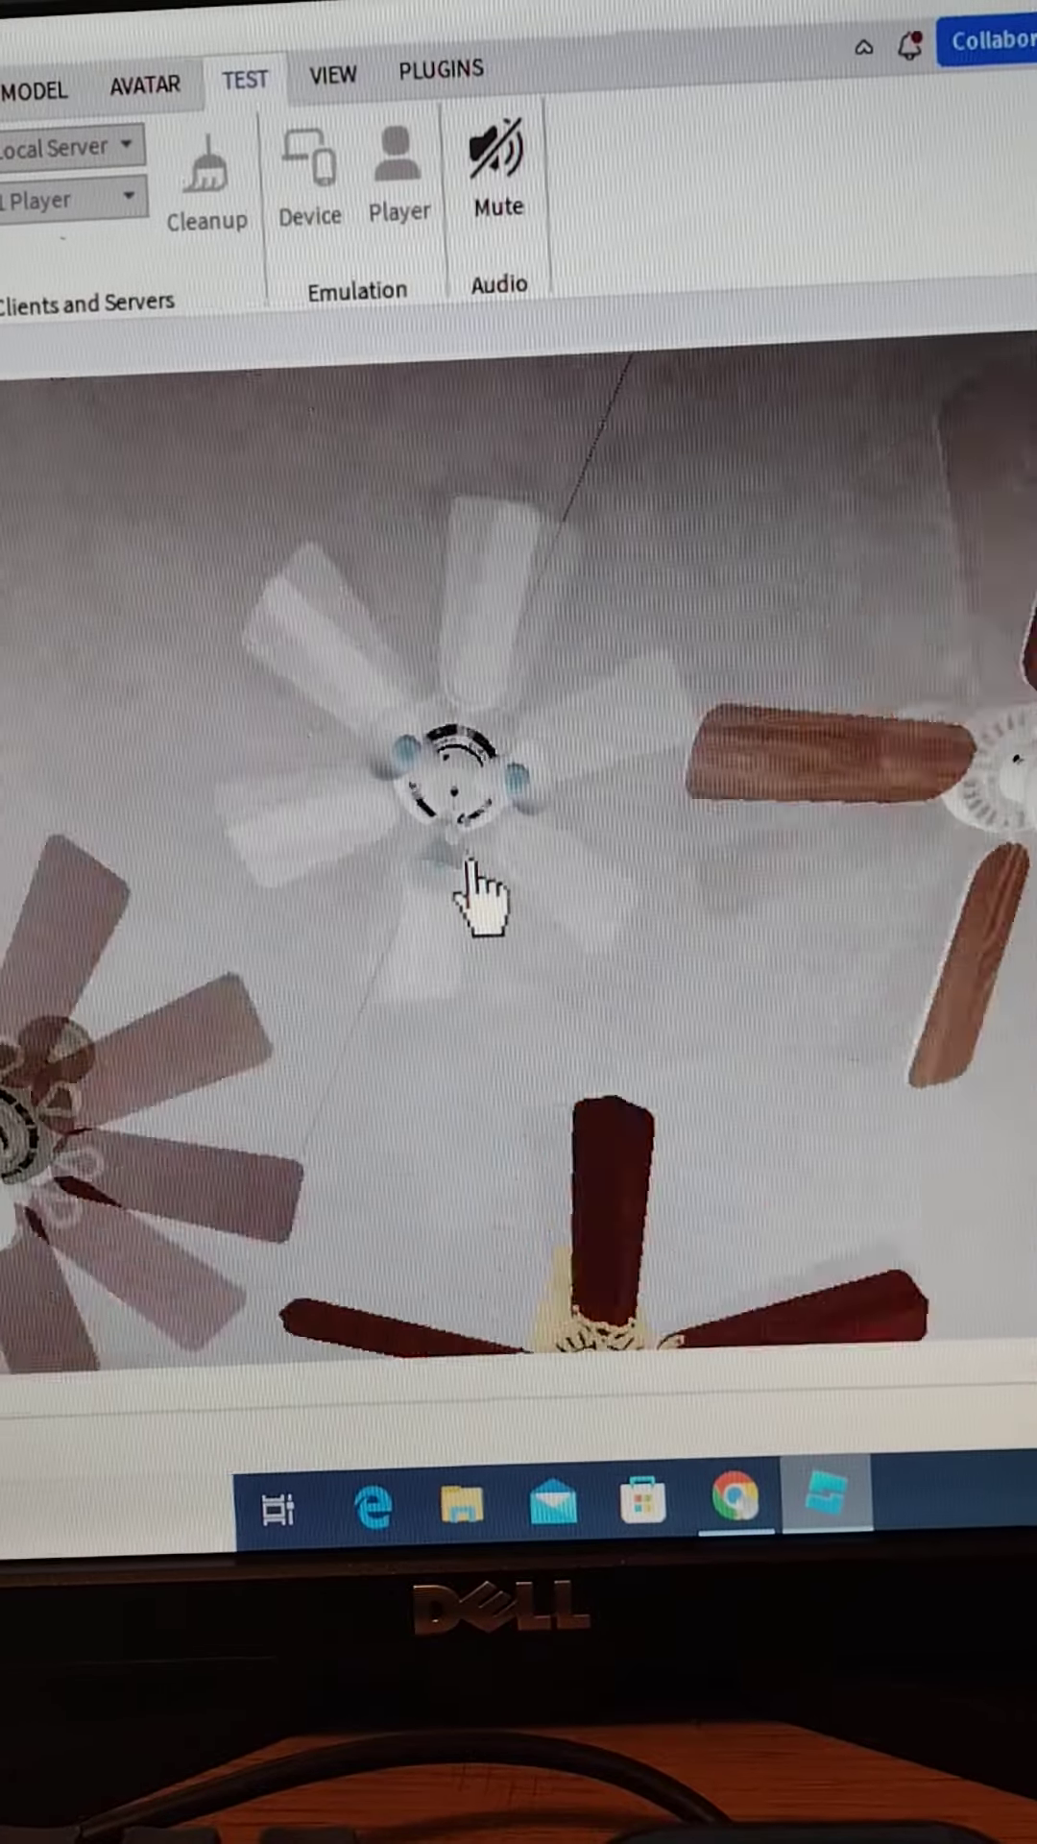
{"action": "right_click_drag", "start_coordinate": [470, 868], "coordinate": [474, 863]}
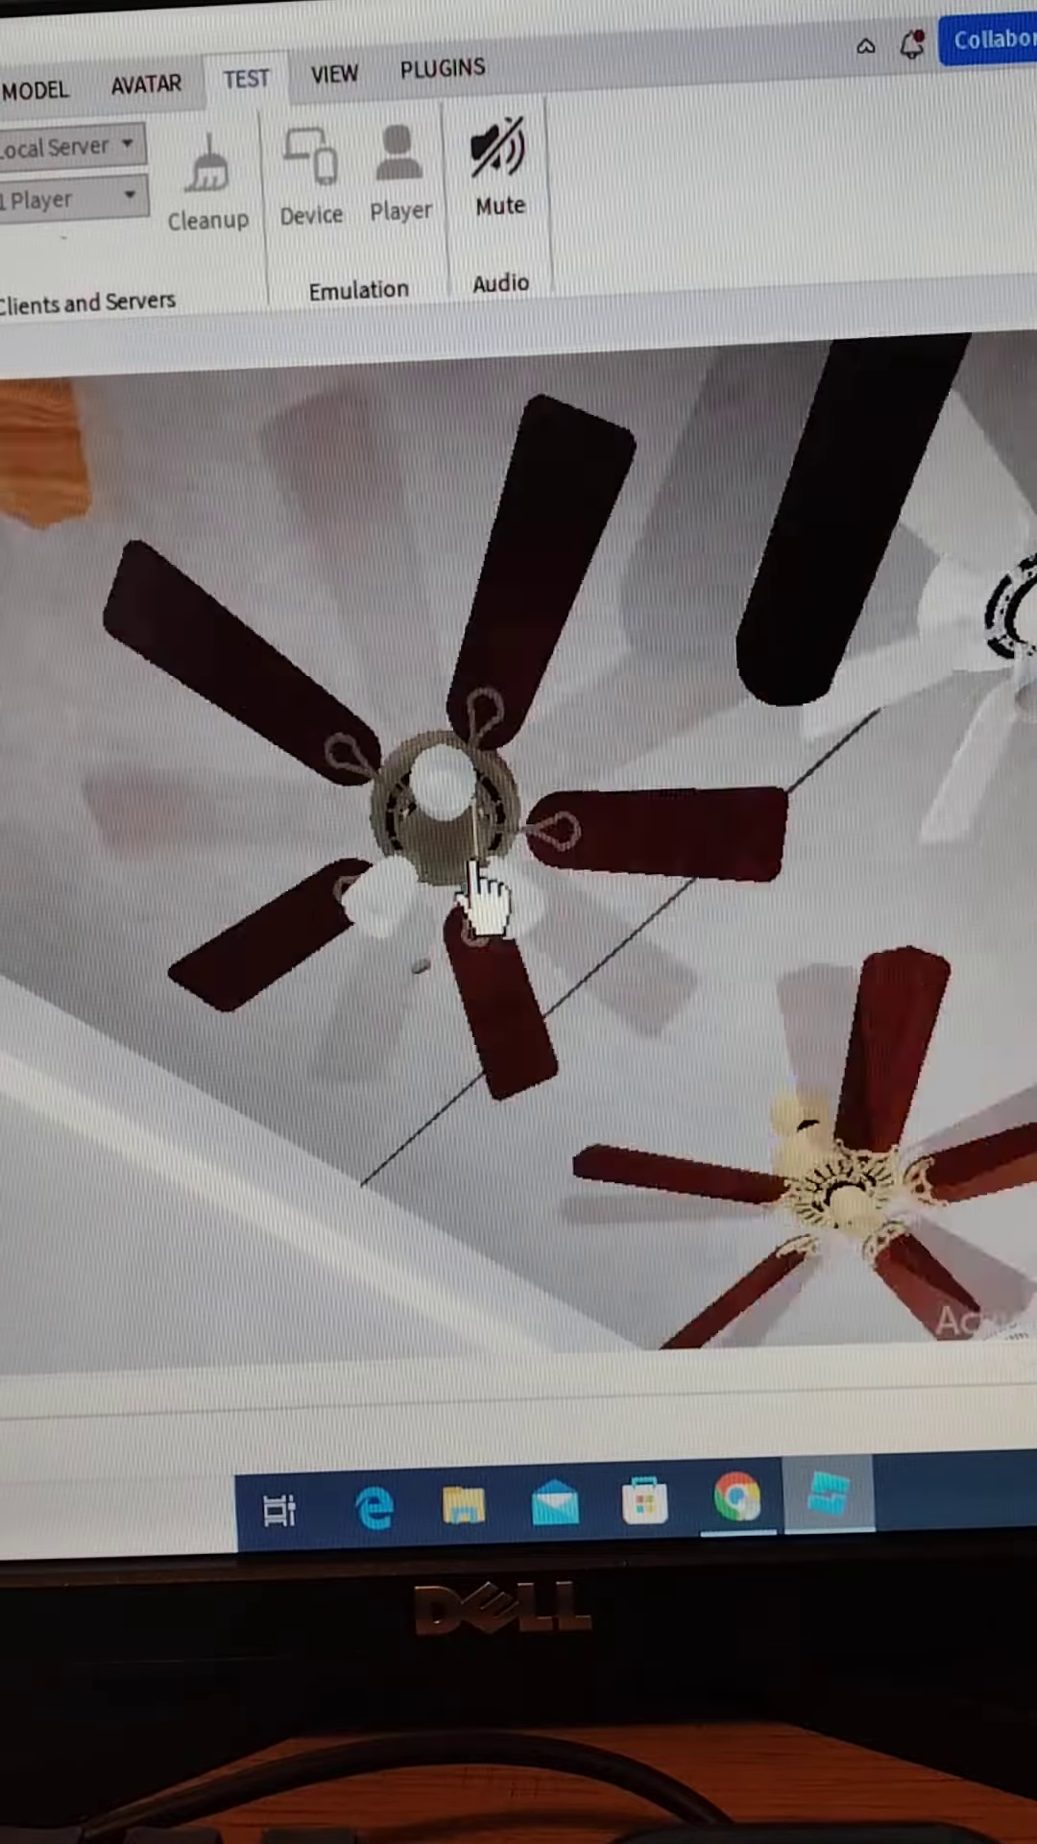
{"action": "right_click_drag", "start_coordinate": [480, 893], "coordinate": [480, 884]}
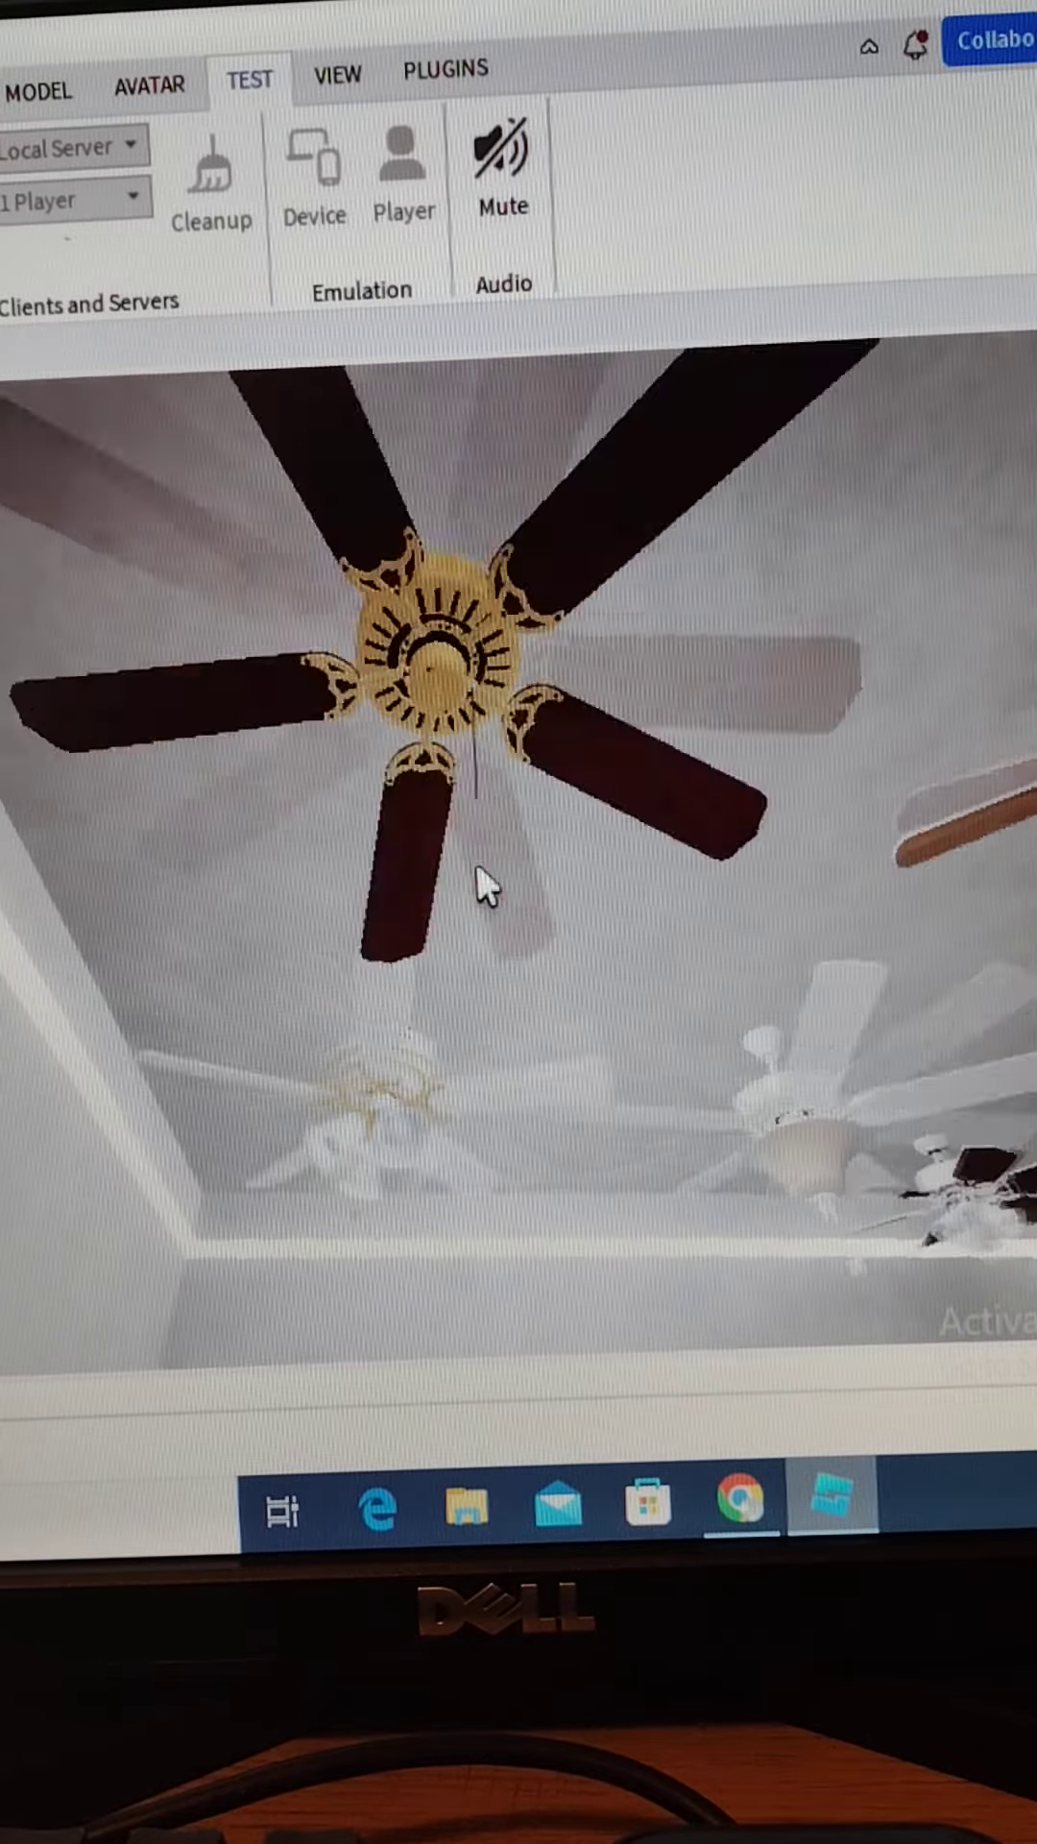
{"action": "left_click", "coordinate": [477, 862]}
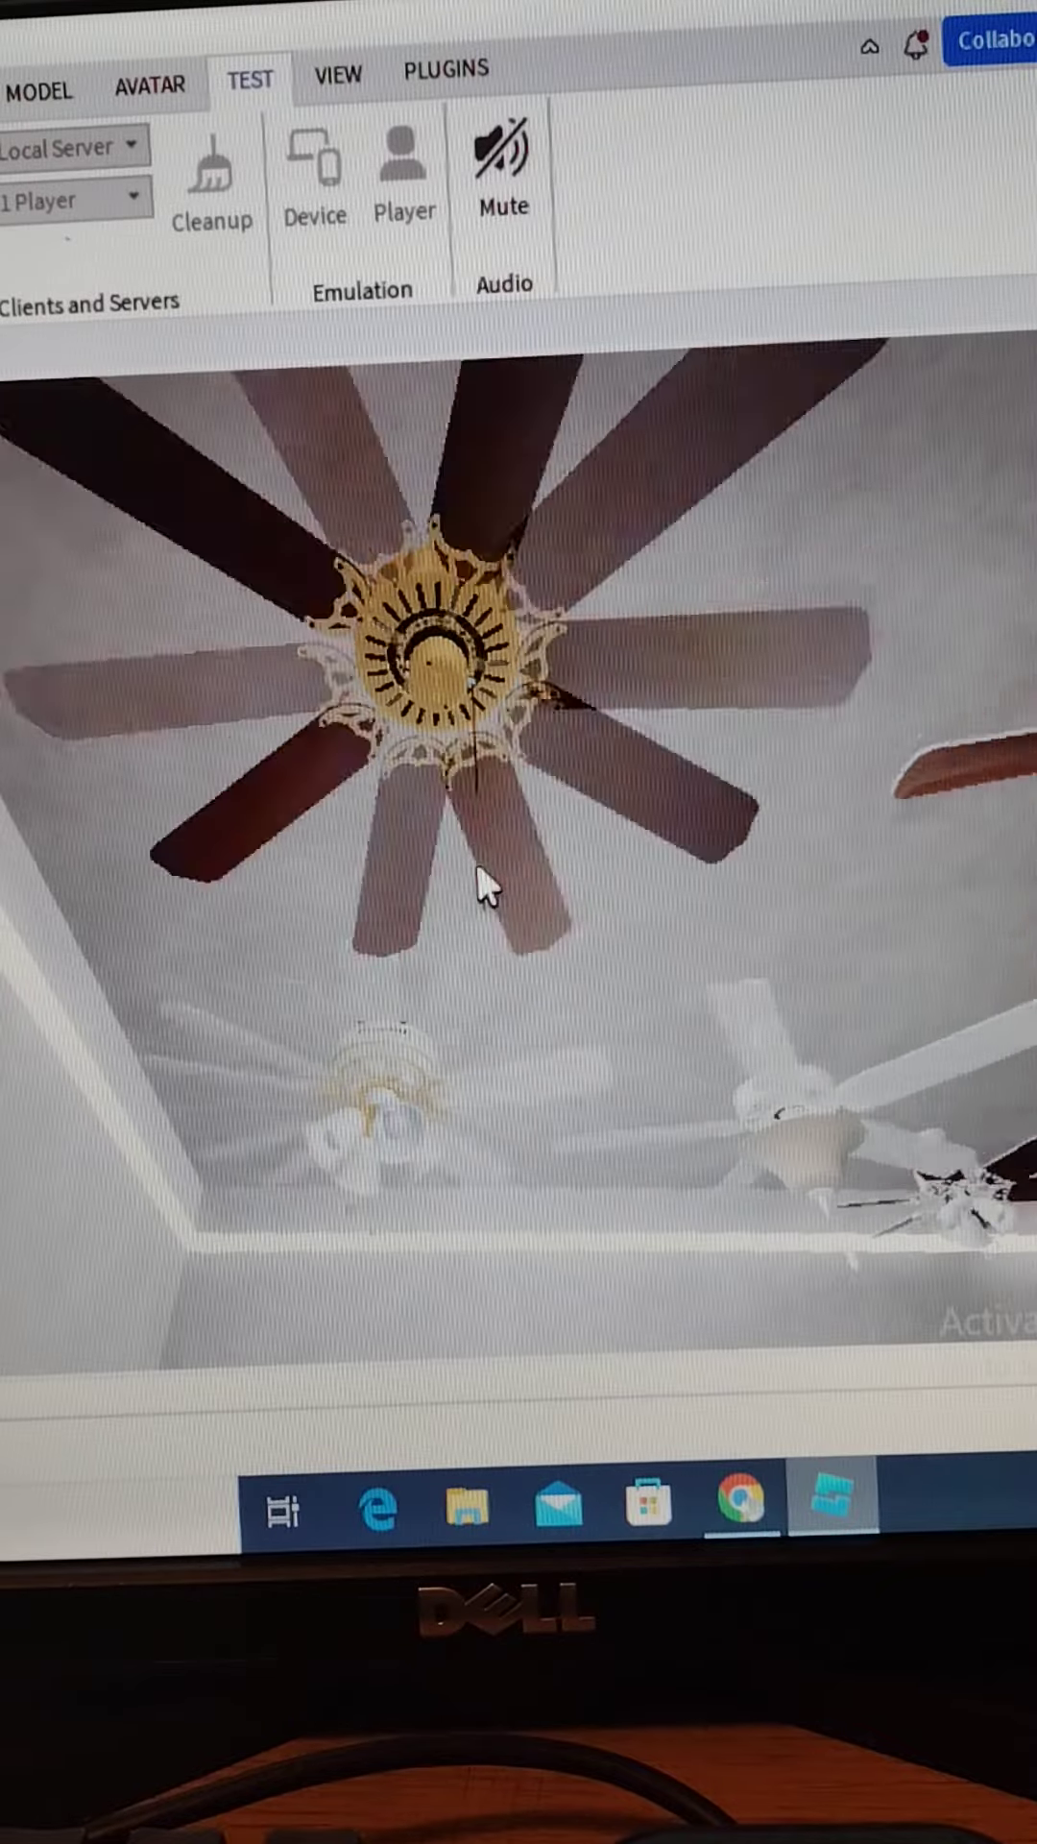
{"action": "left_click", "coordinate": [483, 893]}
{"action": "key", "text": "w"}
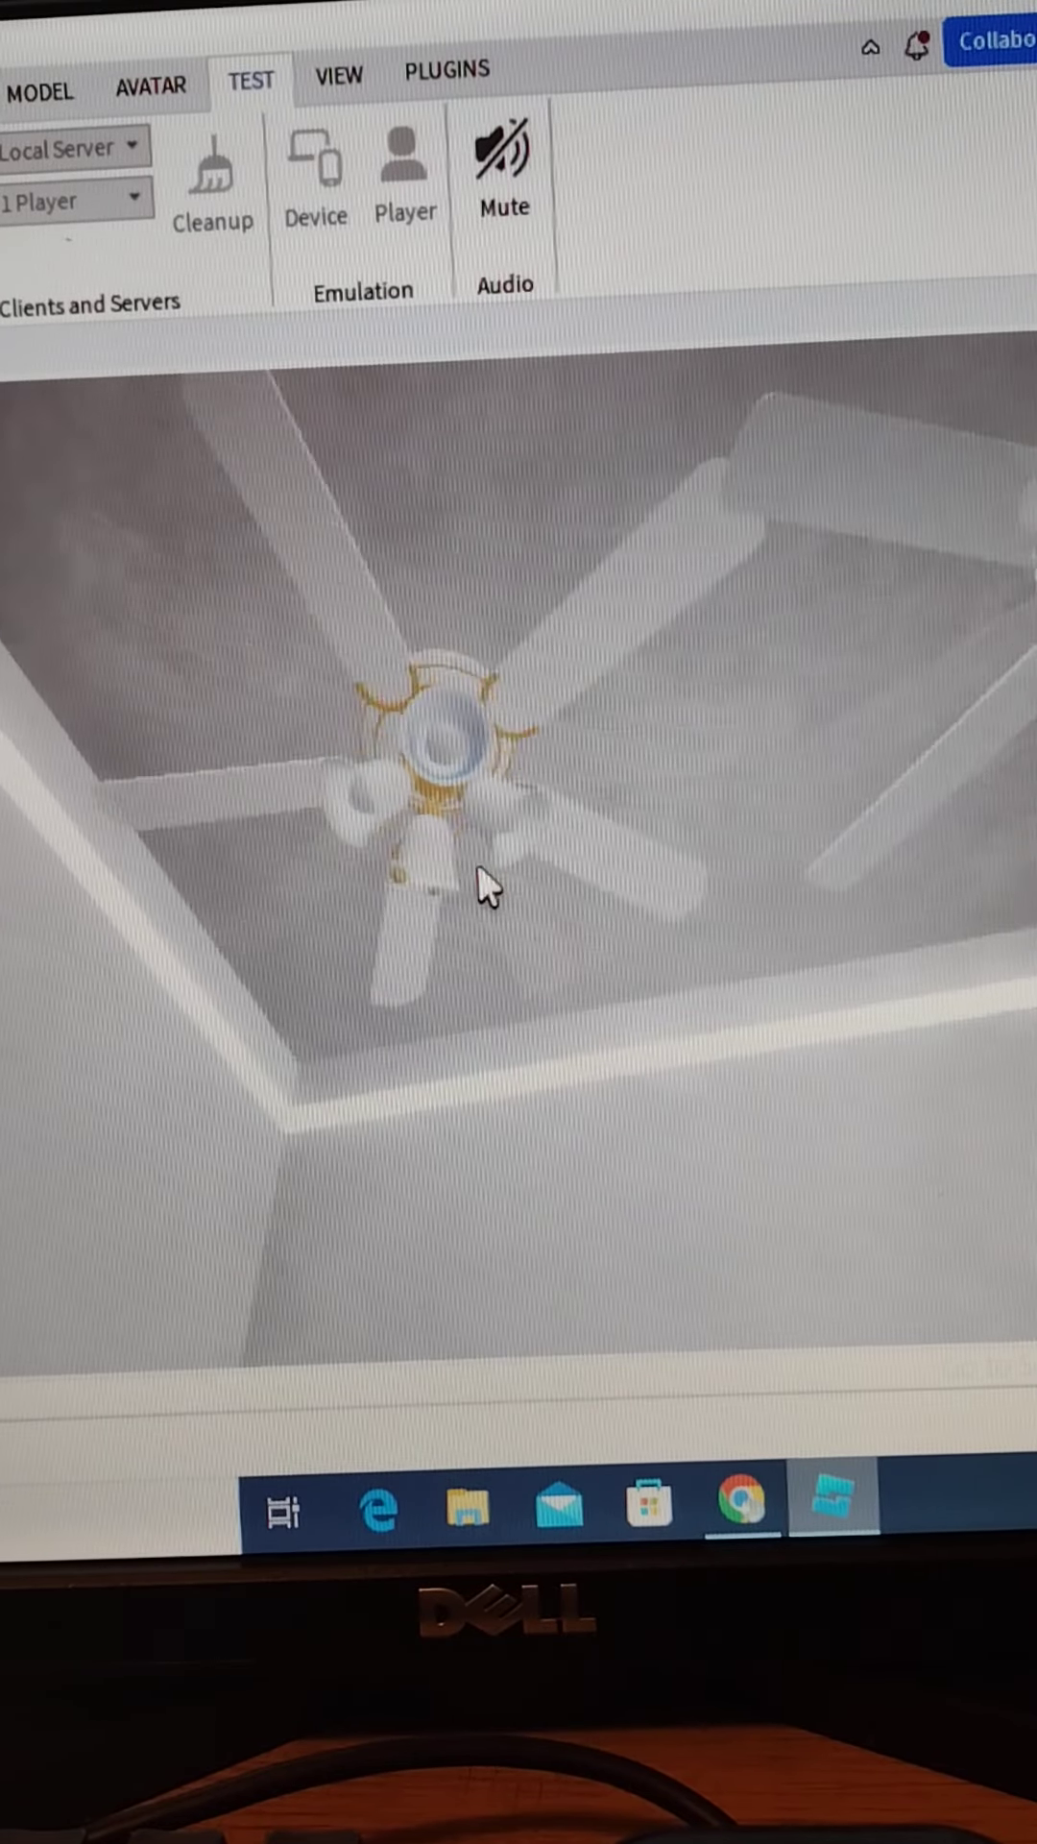
{"action": "scroll", "coordinate": [482, 886], "scroll_direction": "down", "scroll_amount": 5}
{"action": "right_click_drag", "start_coordinate": [482, 886], "coordinate": [486, 901]}
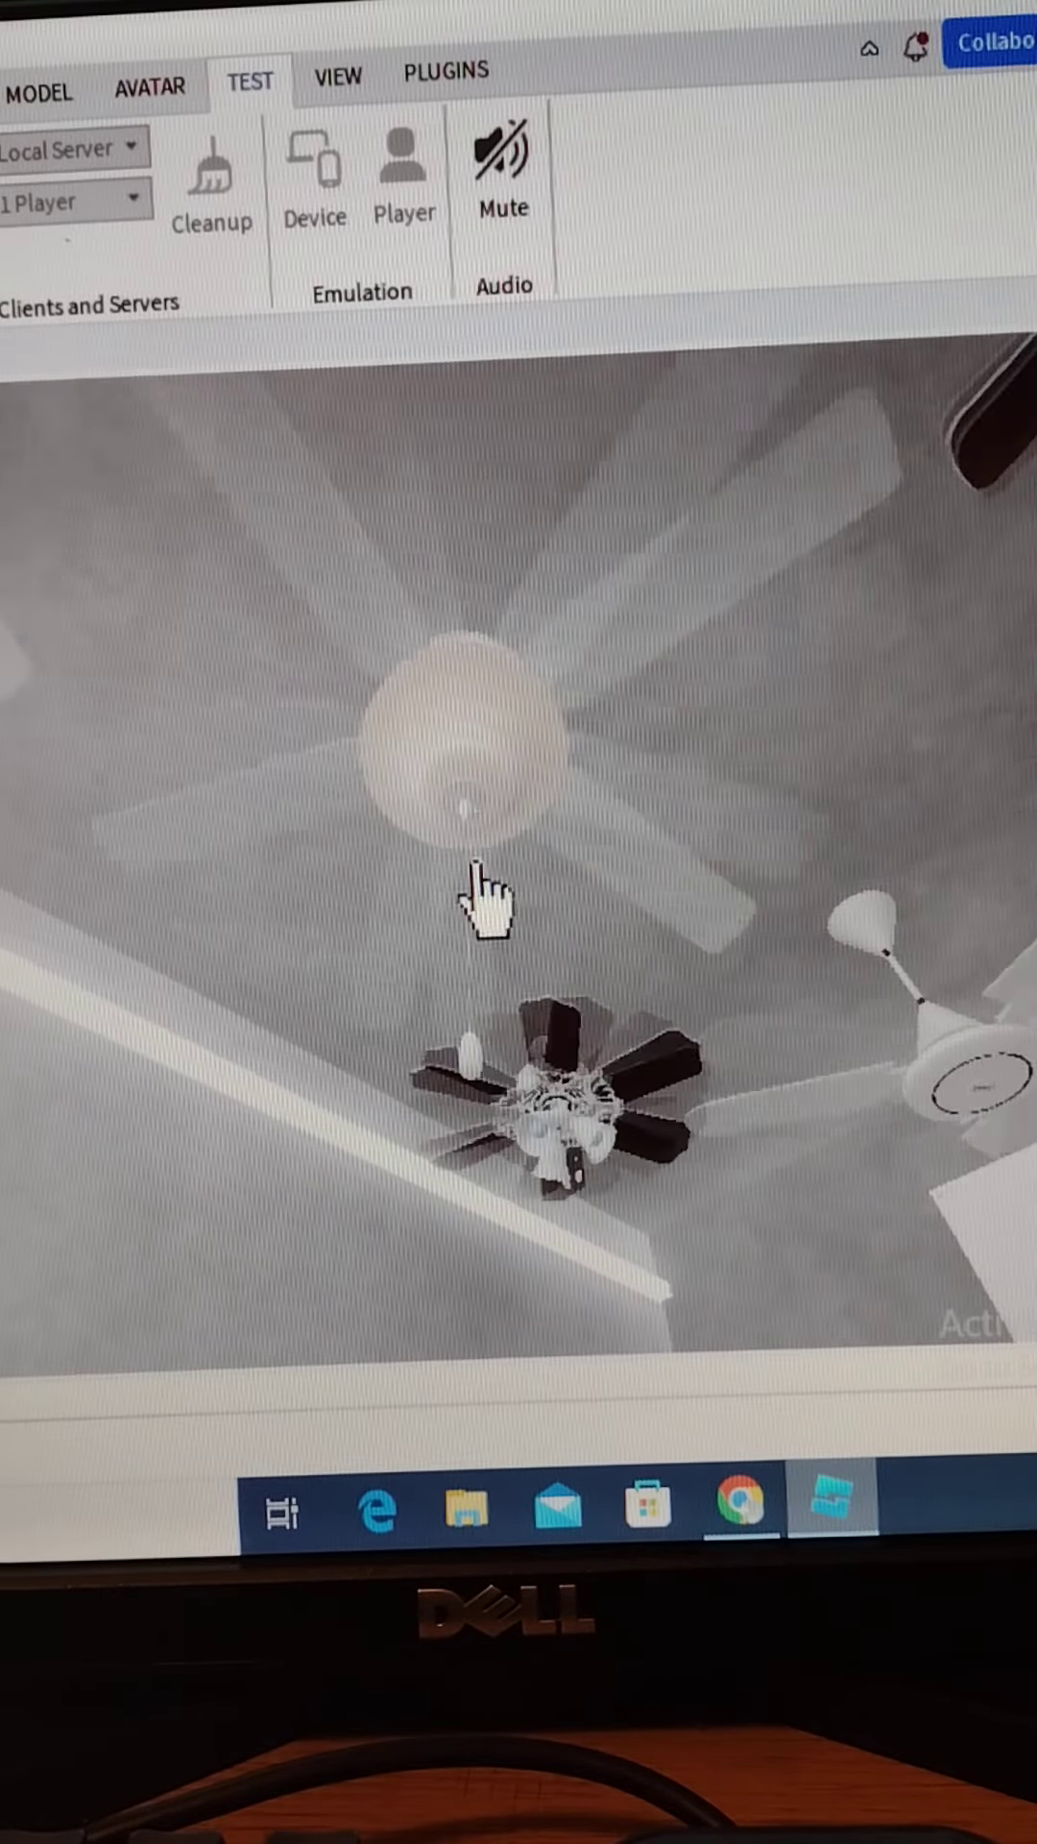
{"action": "mouse_move", "coordinate": [482, 886]}
{"action": "right_mouse_down"}
{"action": "mouse_move", "coordinate": [478, 872]}
{"action": "mouse_move", "coordinate": [488, 896]}
{"action": "right_mouse_up"}
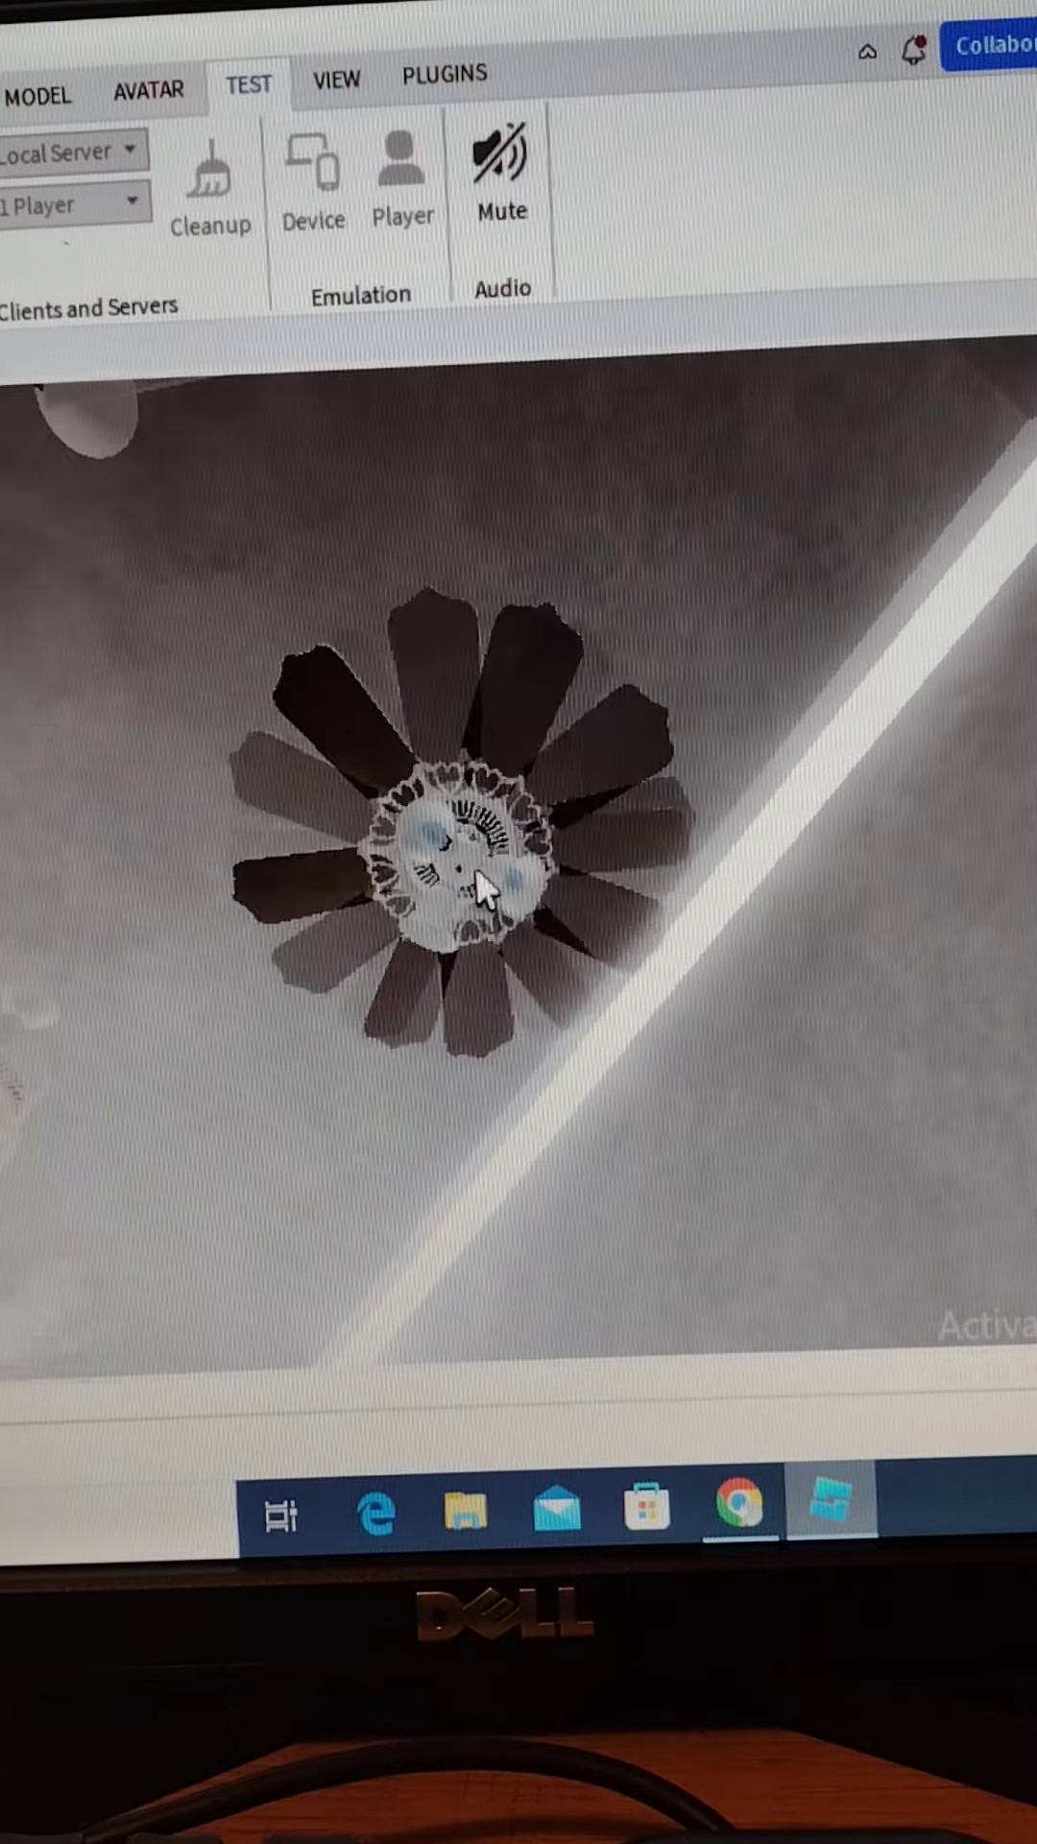
{"action": "right_click_drag", "start_coordinate": [483, 888], "coordinate": [484, 890]}
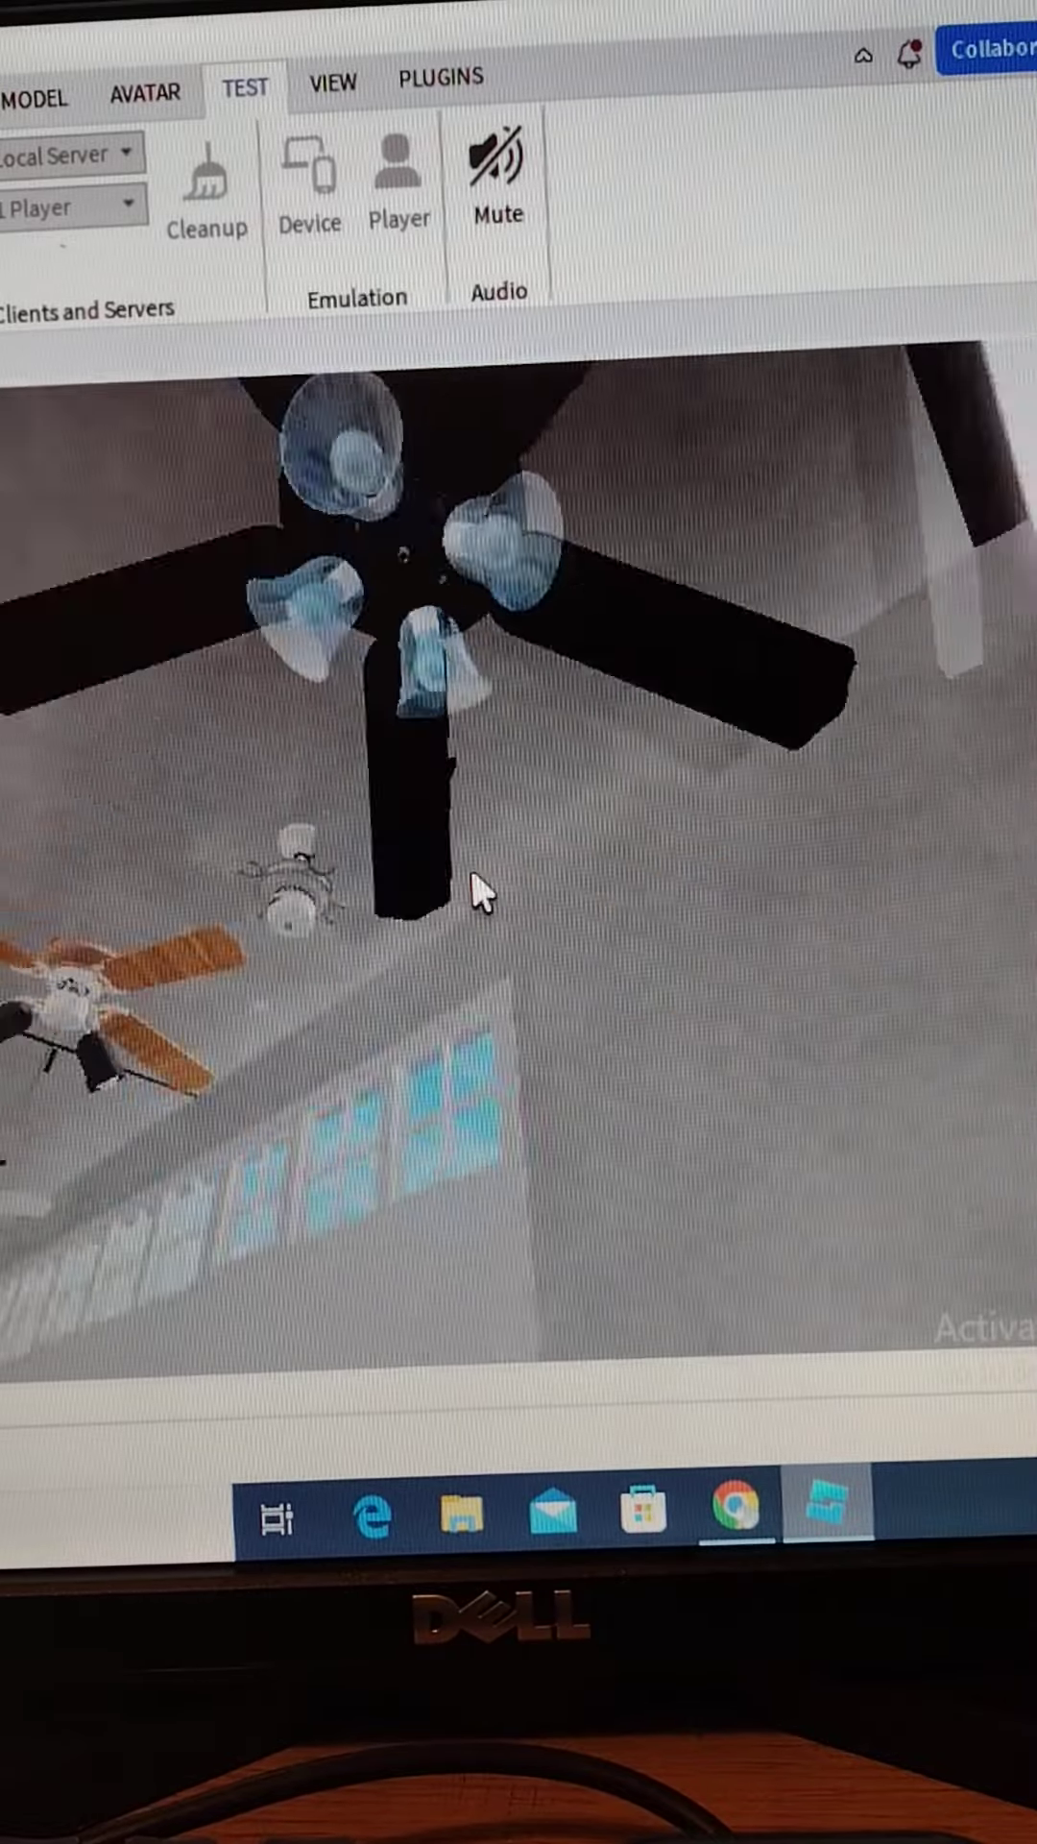
{"action": "right_click_drag", "start_coordinate": [484, 890], "coordinate": [484, 888]}
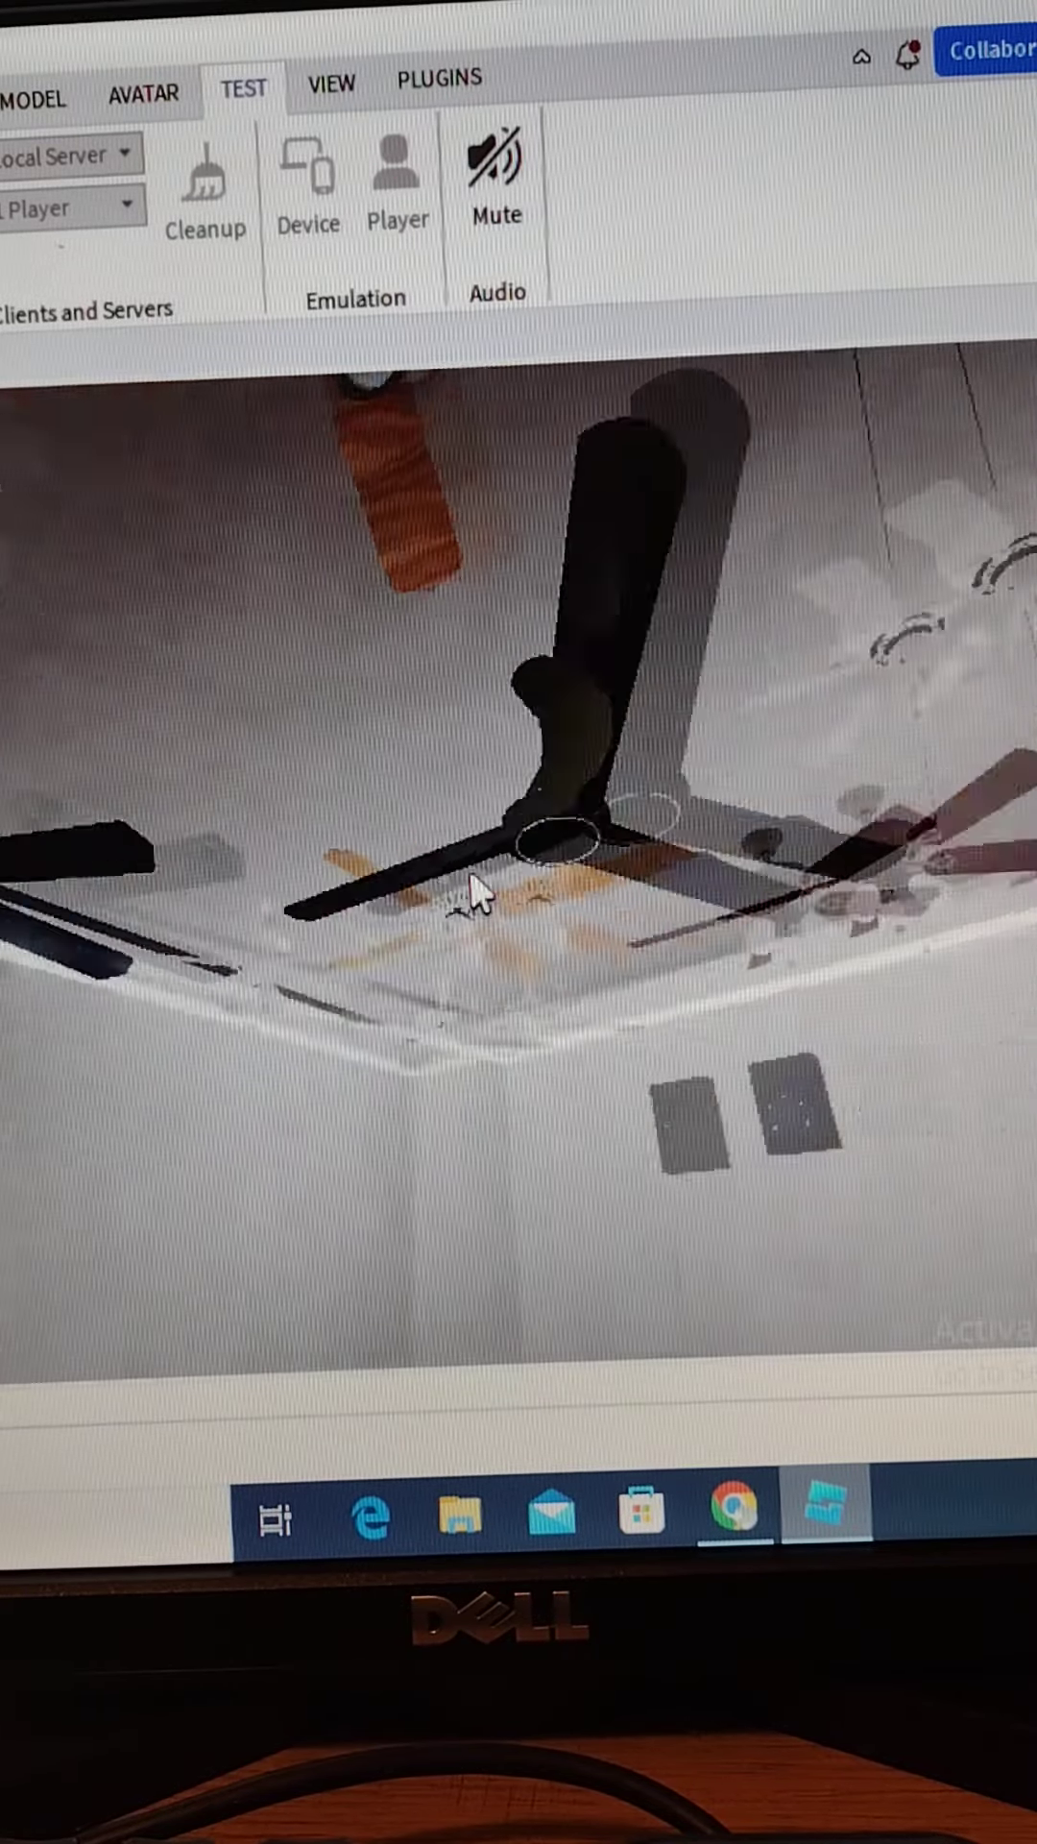
{"action": "right_click_drag", "start_coordinate": [485, 889], "coordinate": [480, 891]}
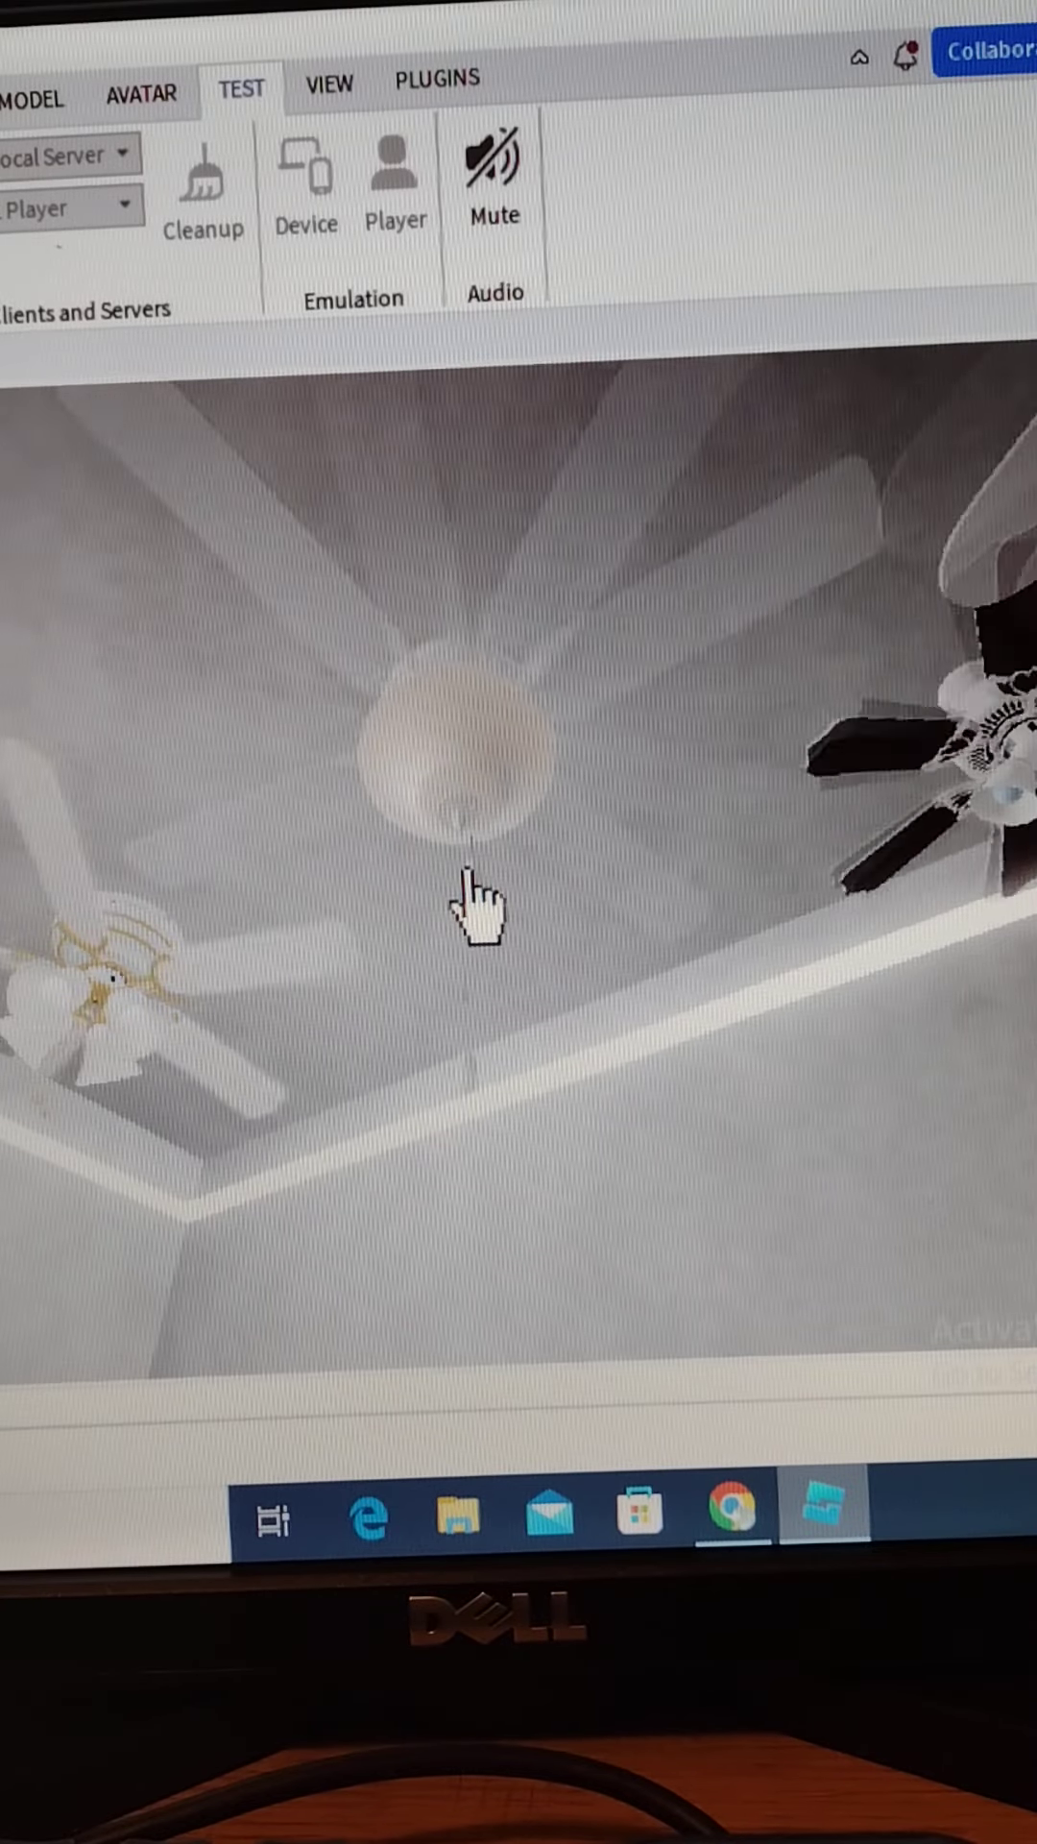
{"action": "right_click_drag", "start_coordinate": [476, 896], "coordinate": [473, 893]}
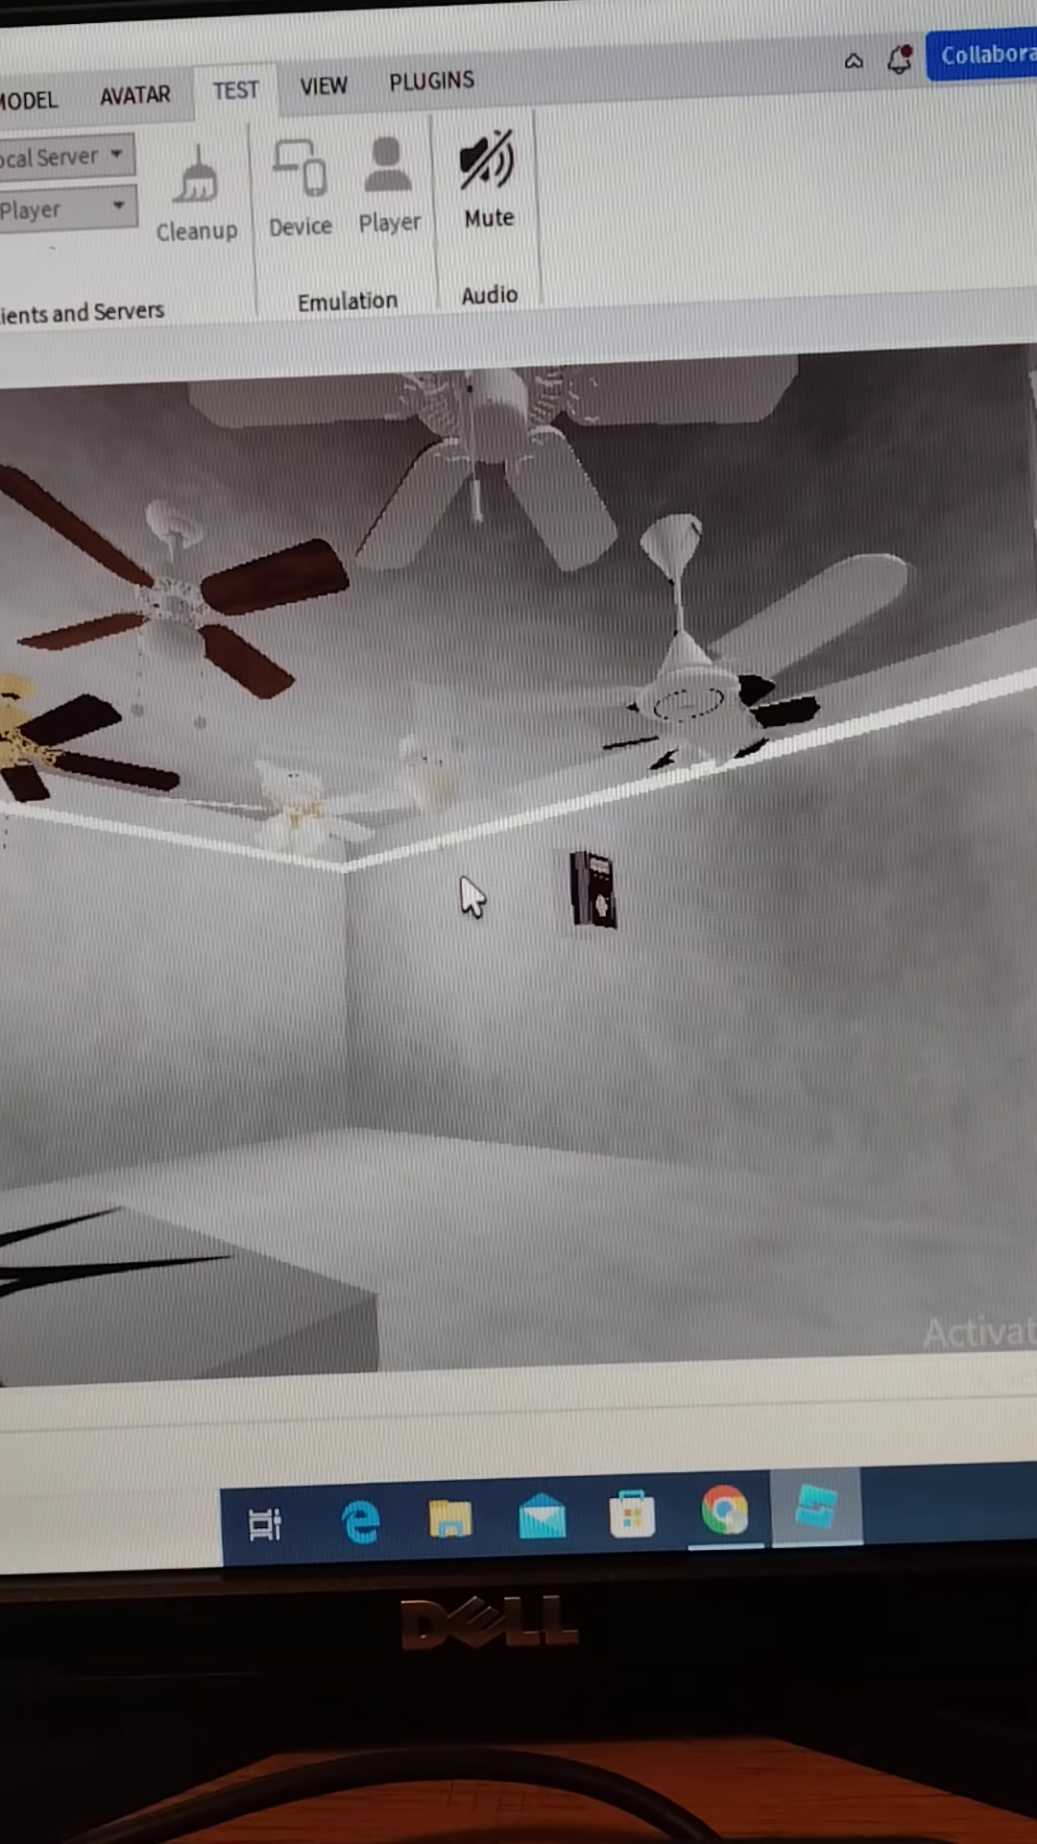
{"action": "right_click_drag", "start_coordinate": [473, 894], "coordinate": [474, 894]}
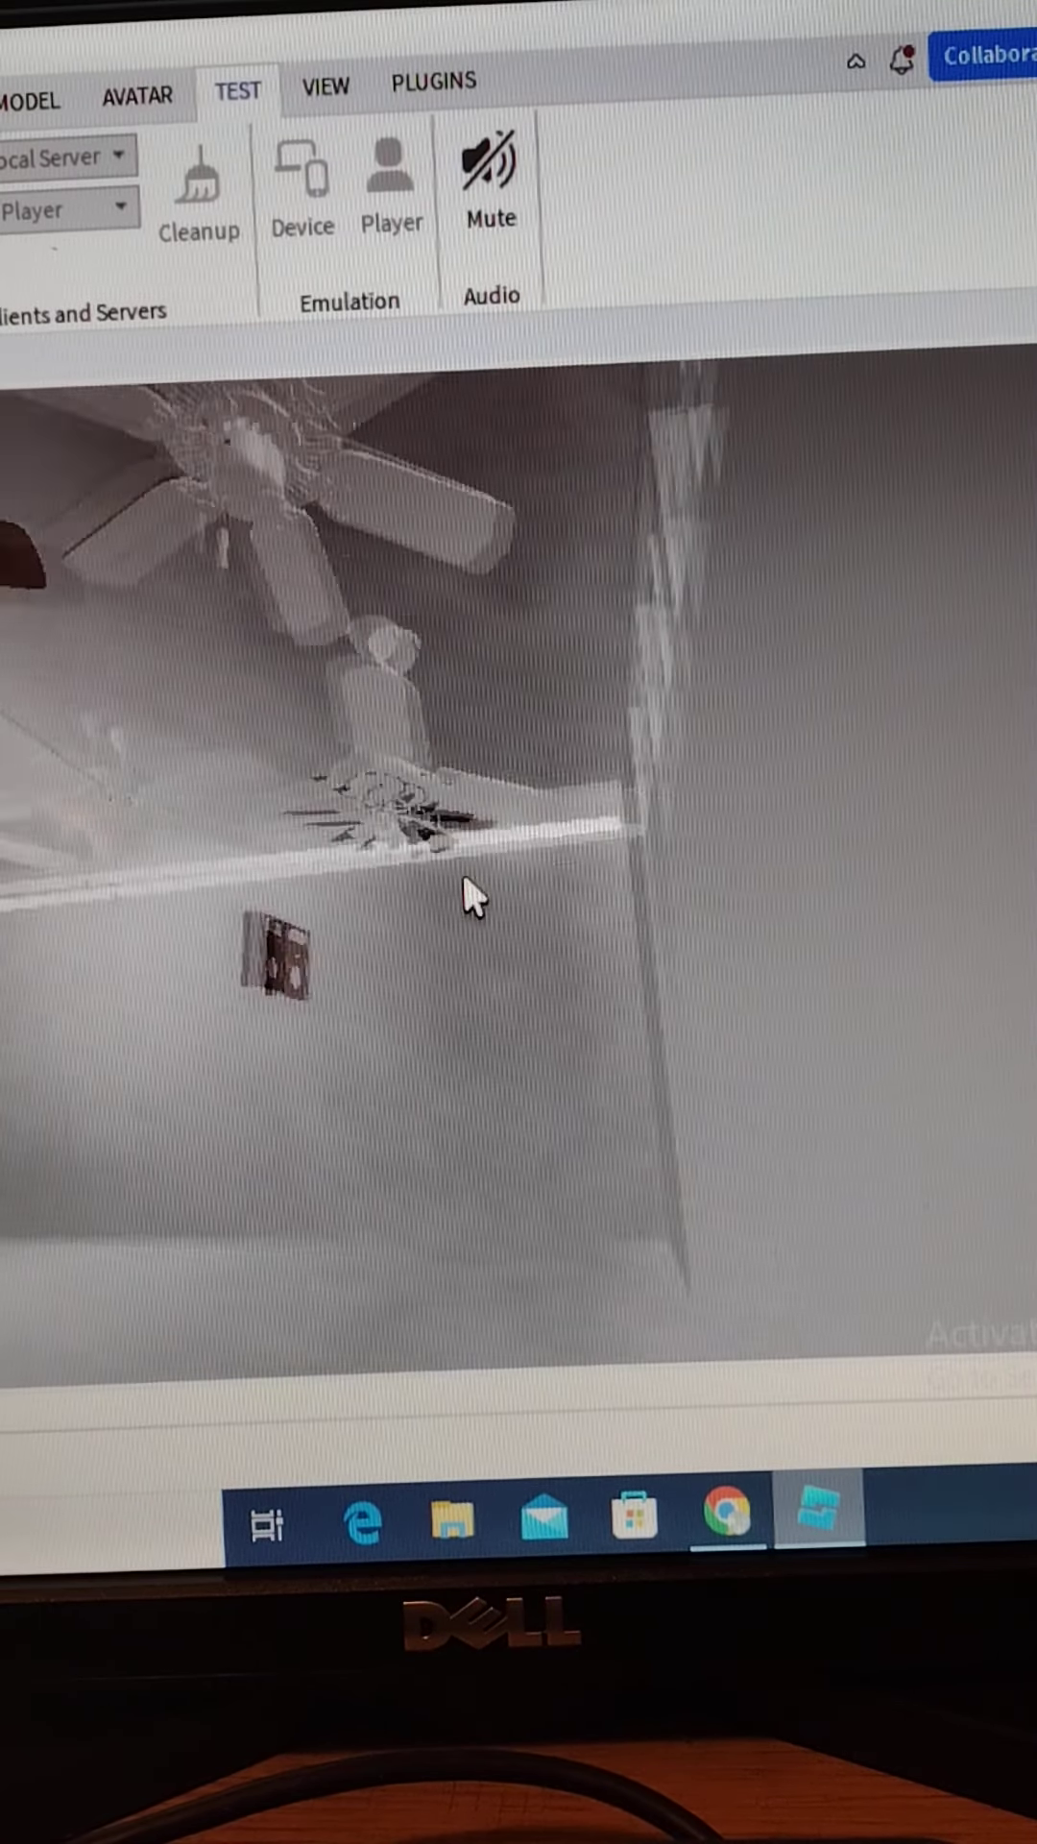
{"action": "right_click_drag", "start_coordinate": [472, 893], "coordinate": [473, 894]}
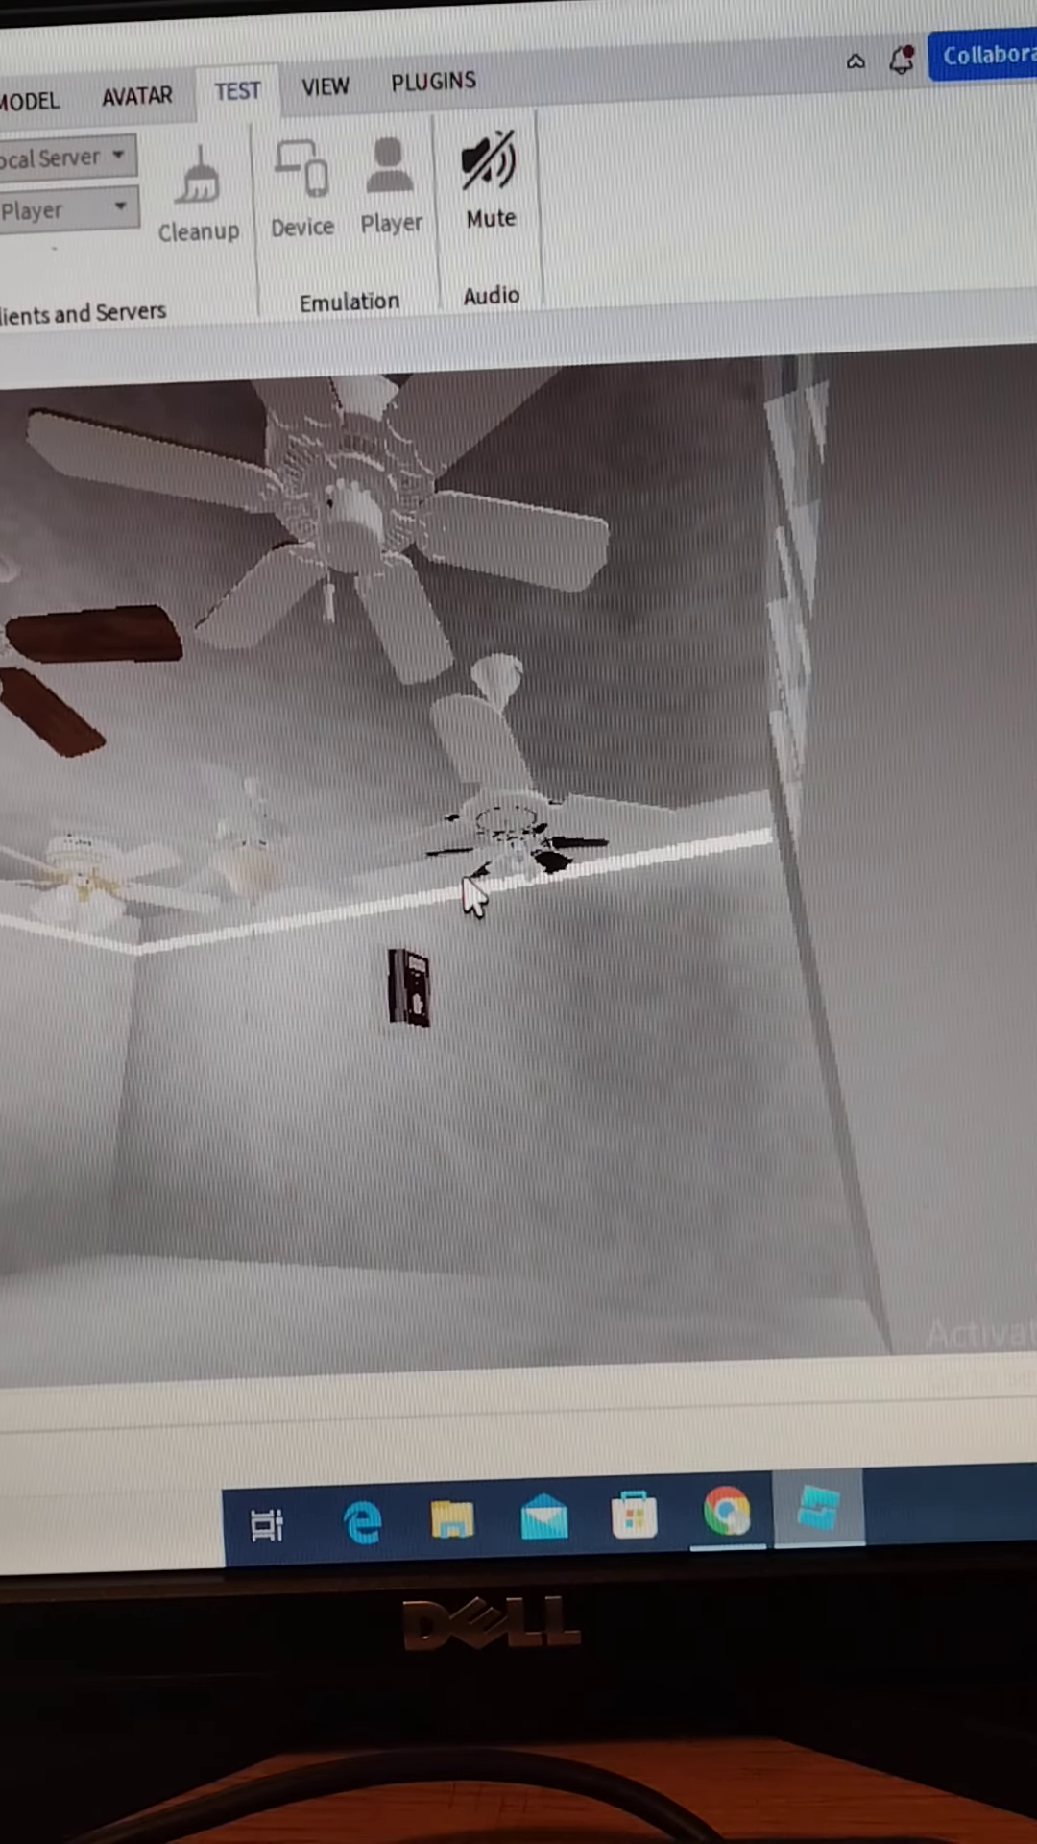
{"action": "right_click_drag", "start_coordinate": [472, 894], "coordinate": [472, 894]}
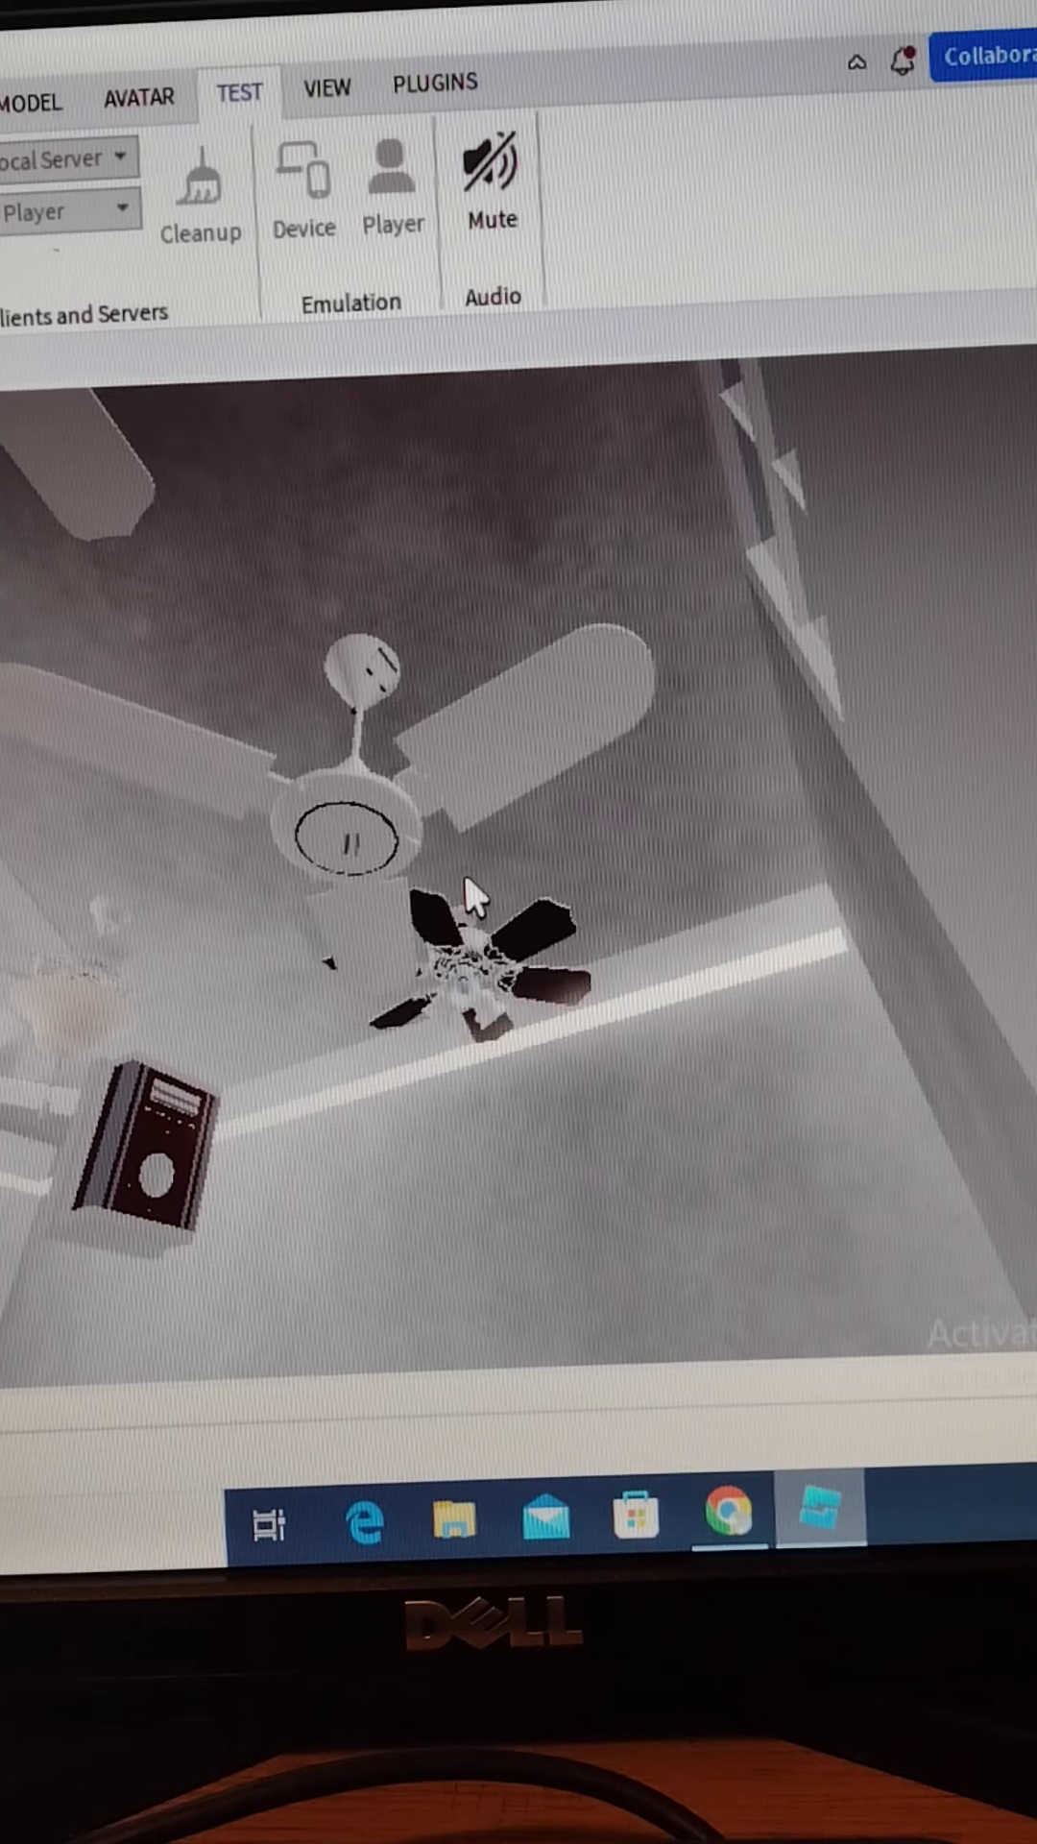
{"action": "key", "text": "d"}
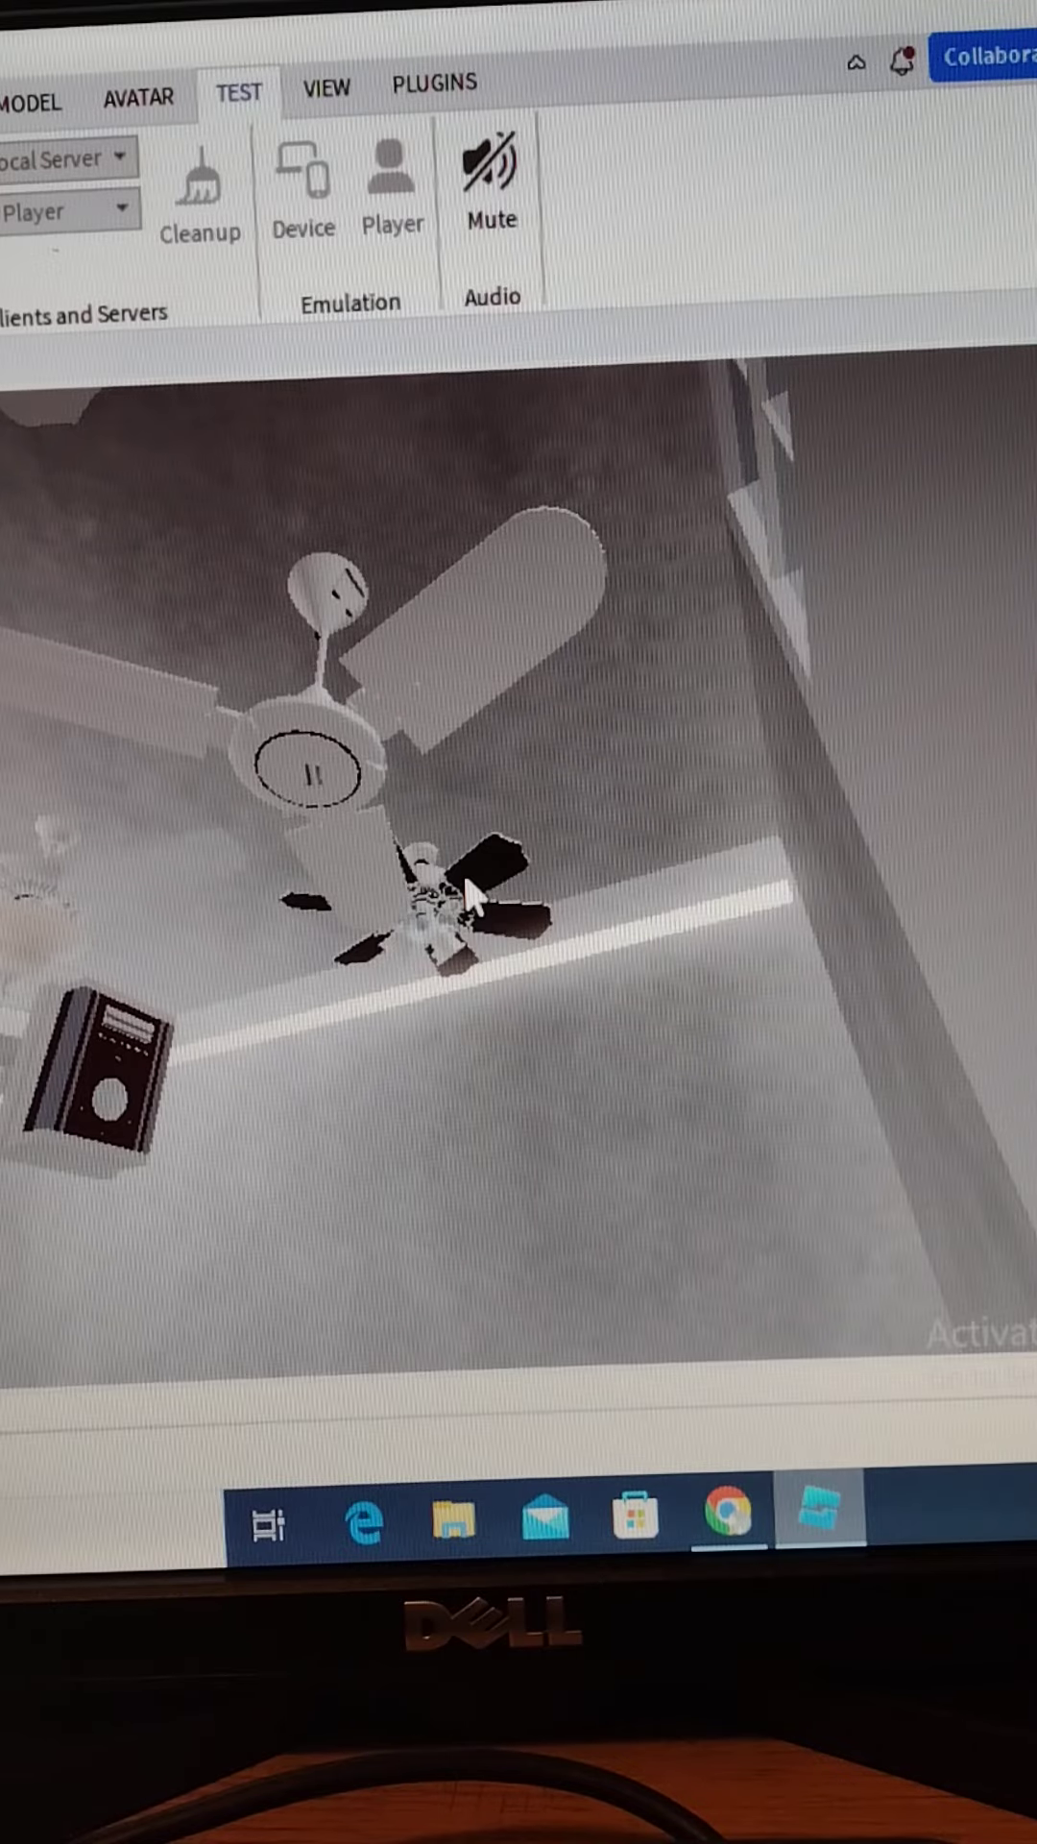
{"action": "key", "text": "a"}
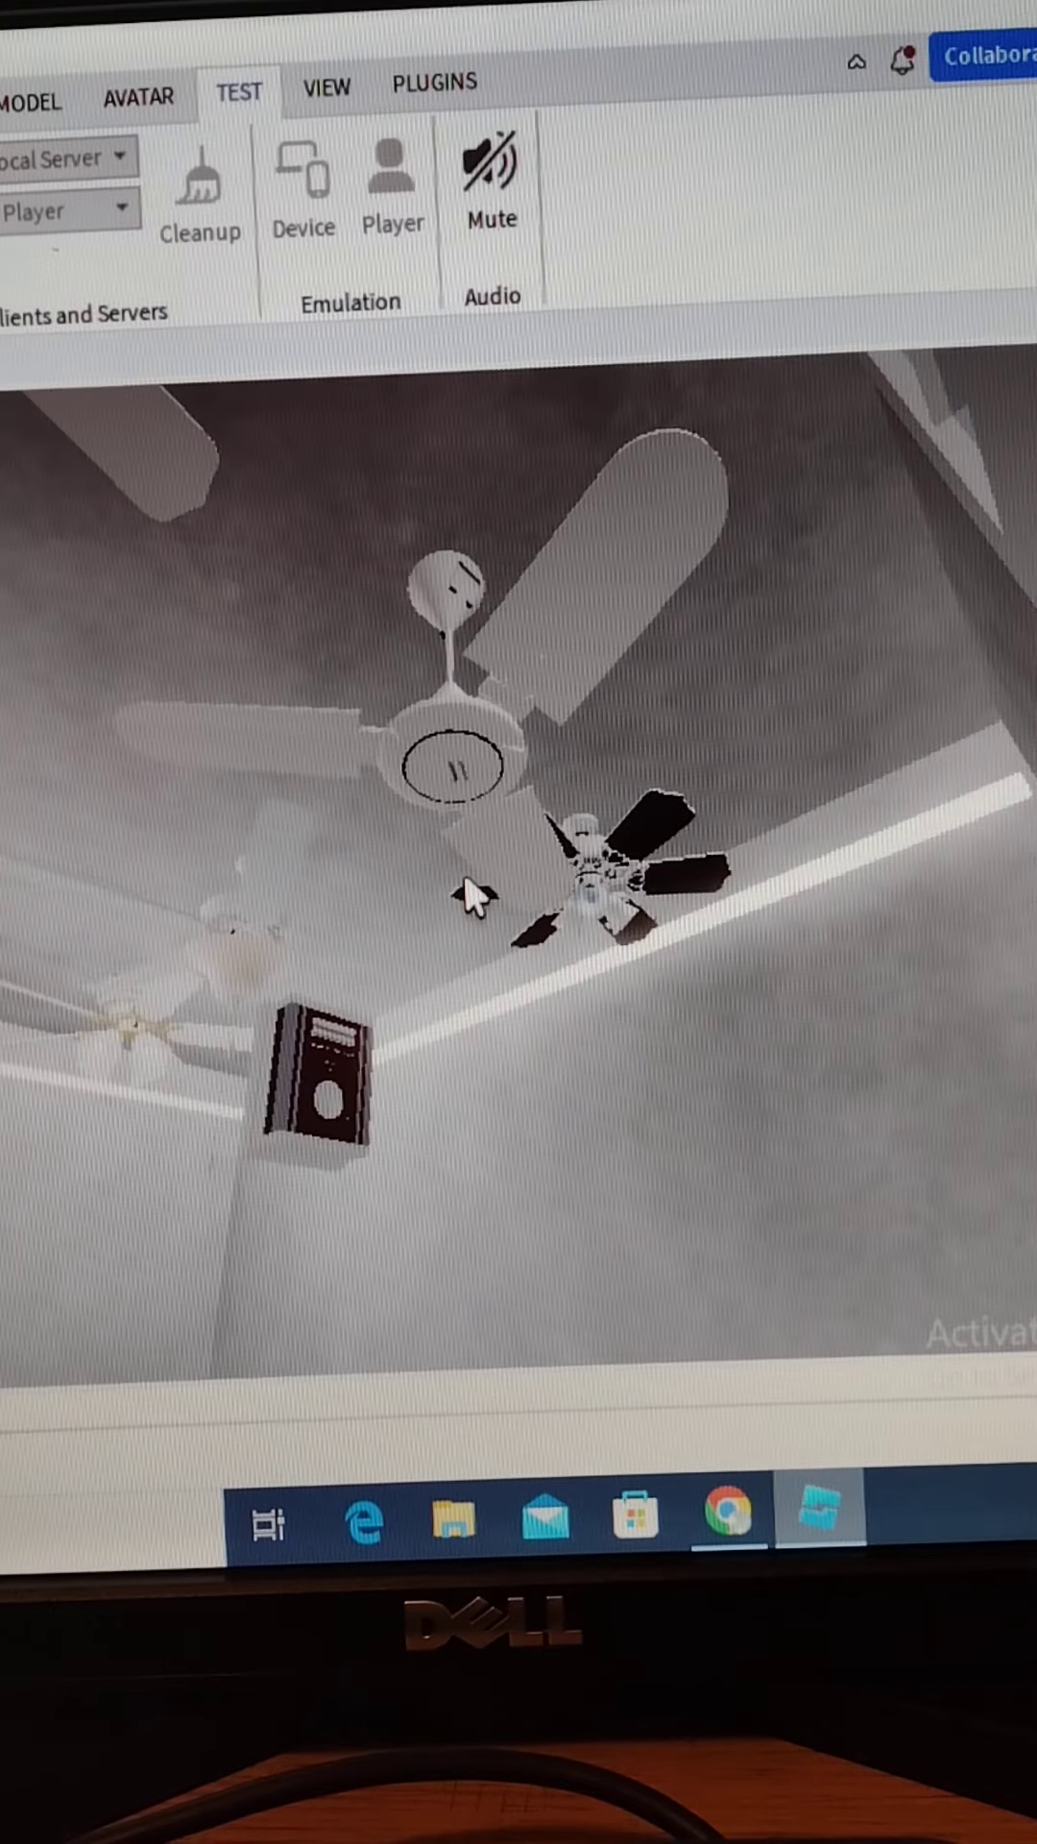
{"action": "key", "text": "s"}
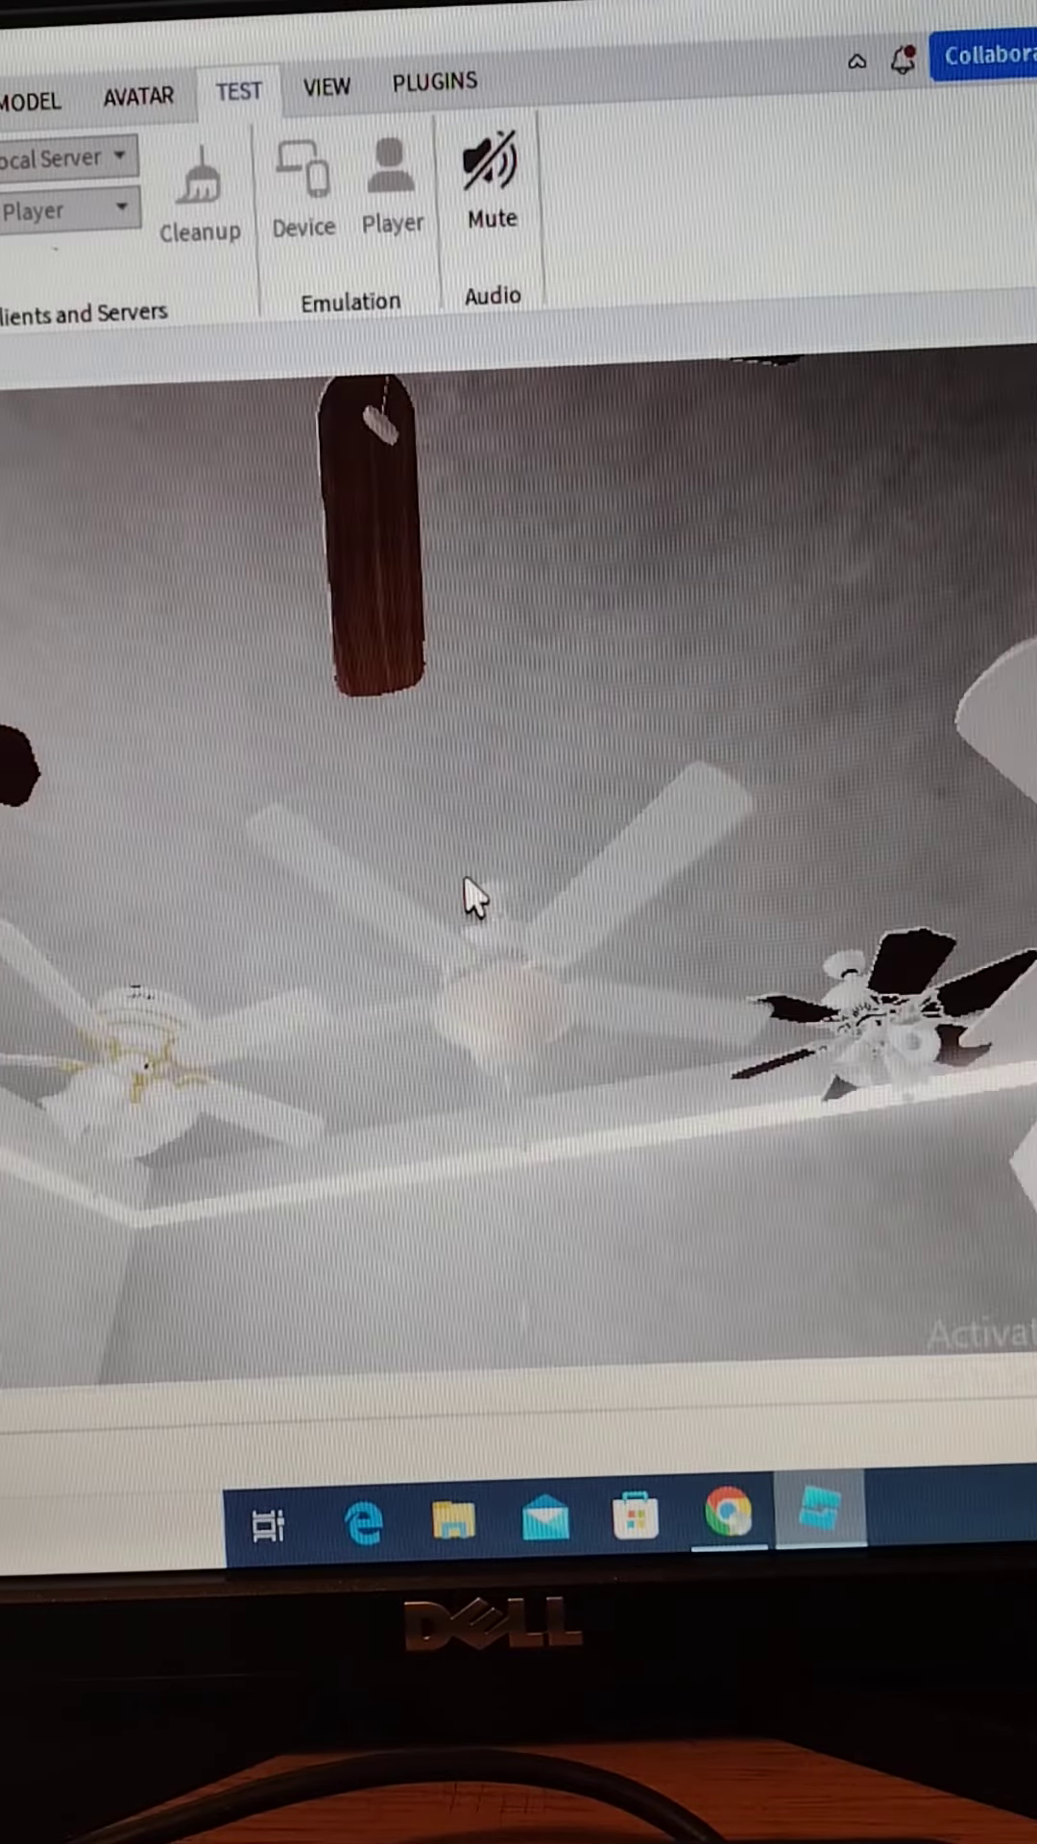
{"action": "key", "text": "q"}
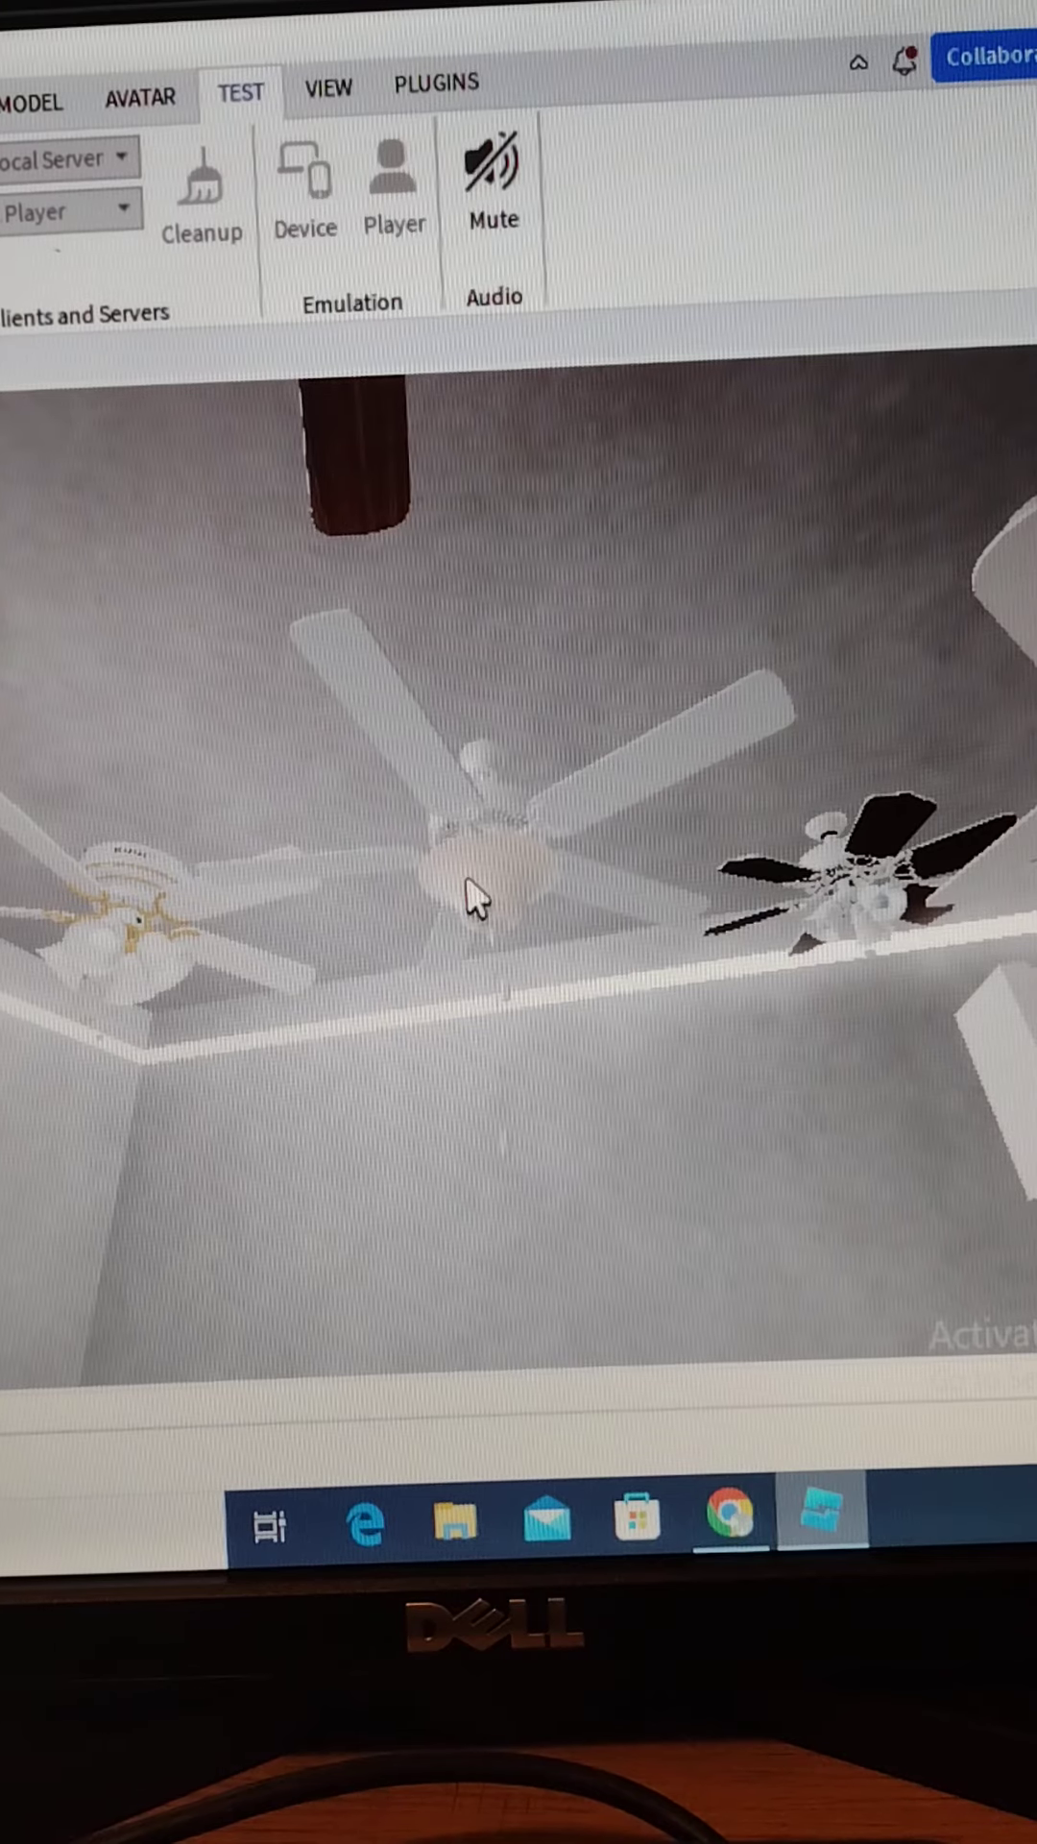
{"action": "right_click_drag", "start_coordinate": [469, 896], "coordinate": [469, 896]}
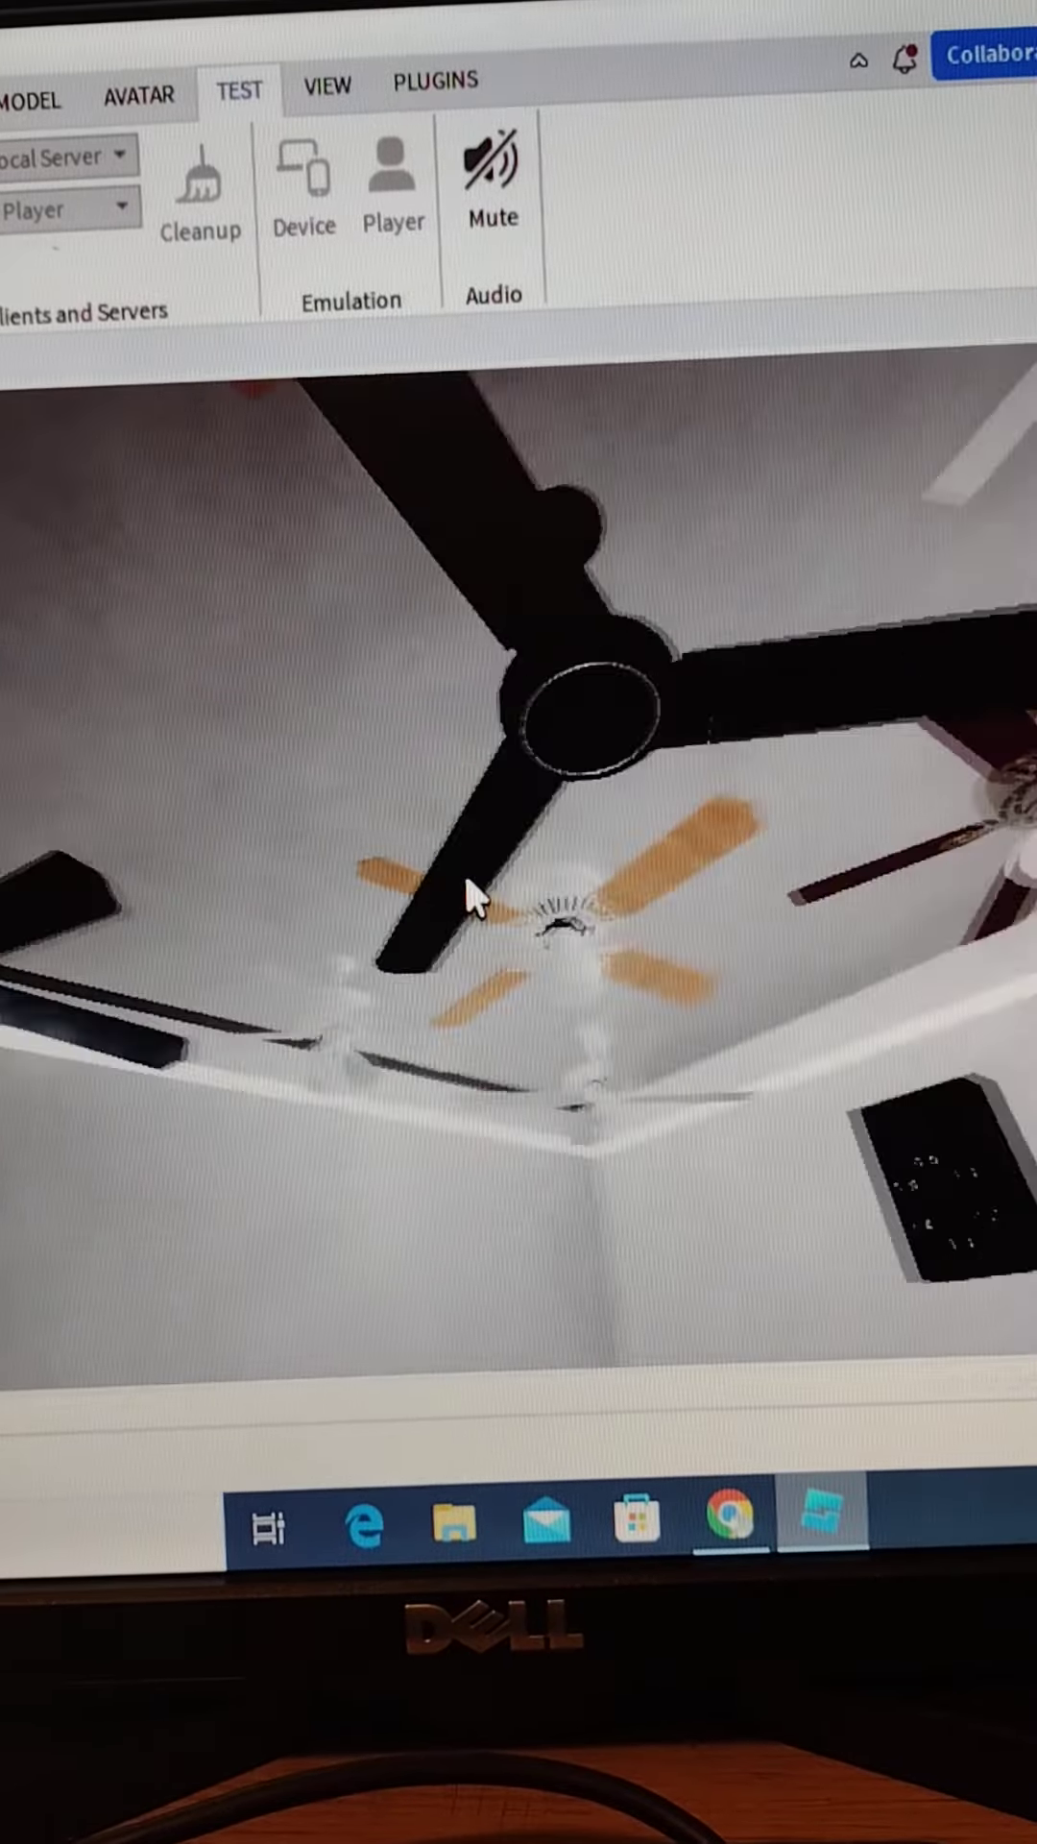